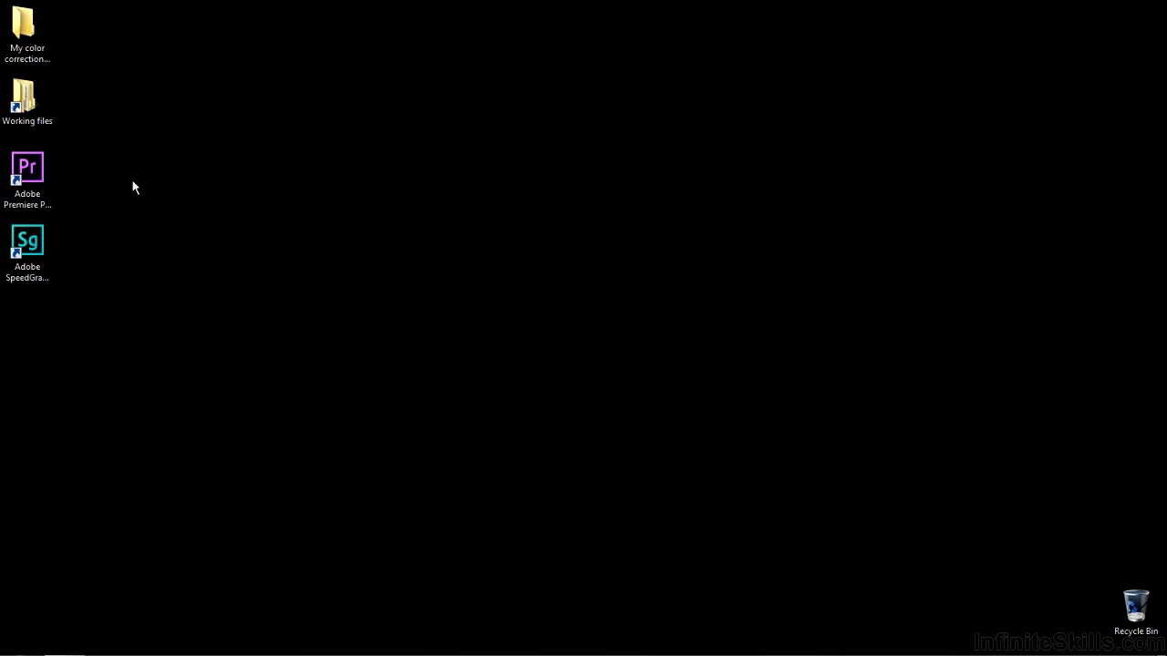
Launch SpeedGrade CC and open SG-custom-looks.prproj, importing its sequence.
{"action": "left_click", "coordinate": [44, 238]}
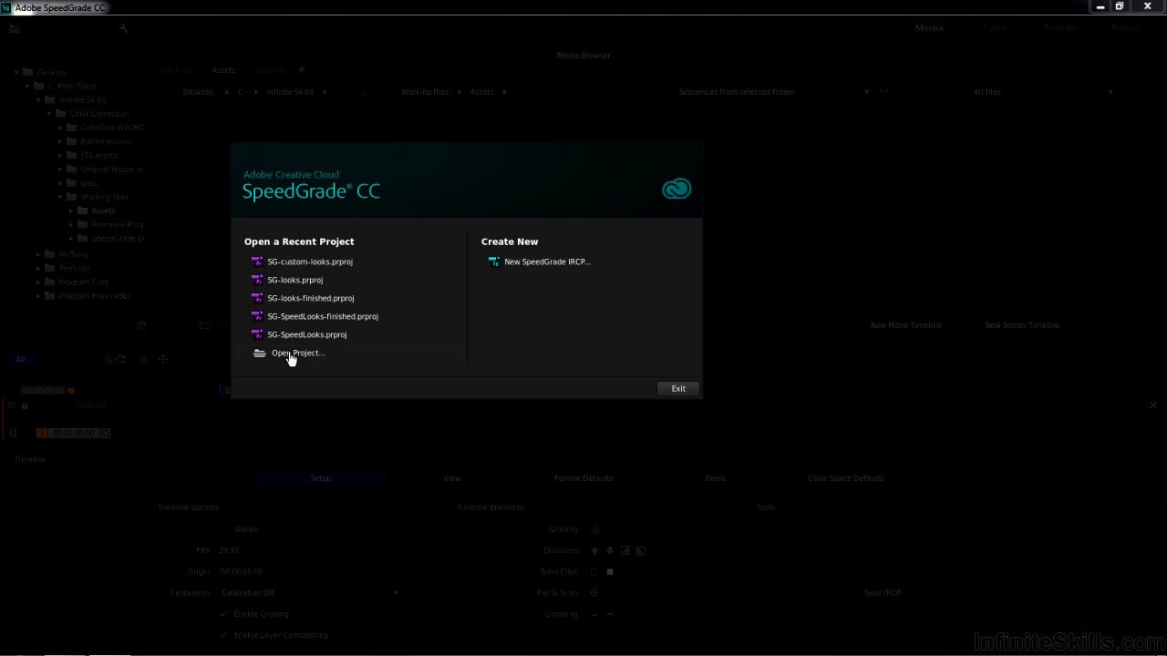
{"action": "left_click", "coordinate": [291, 356]}
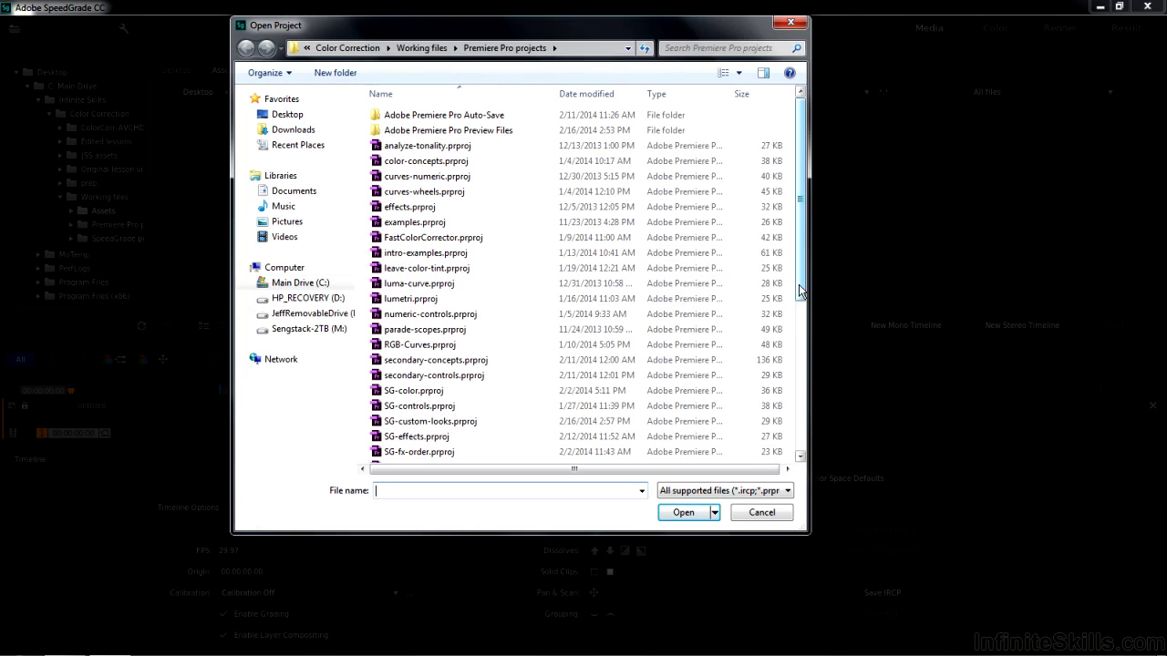
{"action": "scroll", "coordinate": [800, 289], "scroll_direction": "down", "scroll_amount": 1}
{"action": "double_click", "coordinate": [423, 390]}
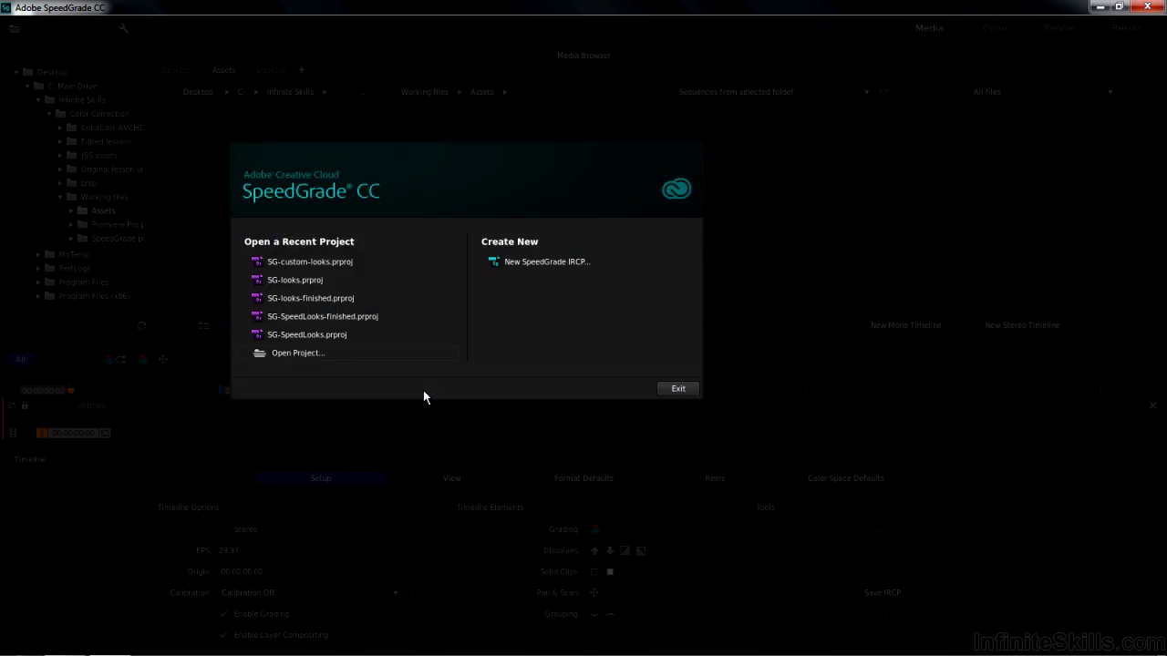
{"action": "left_click", "coordinate": [533, 480]}
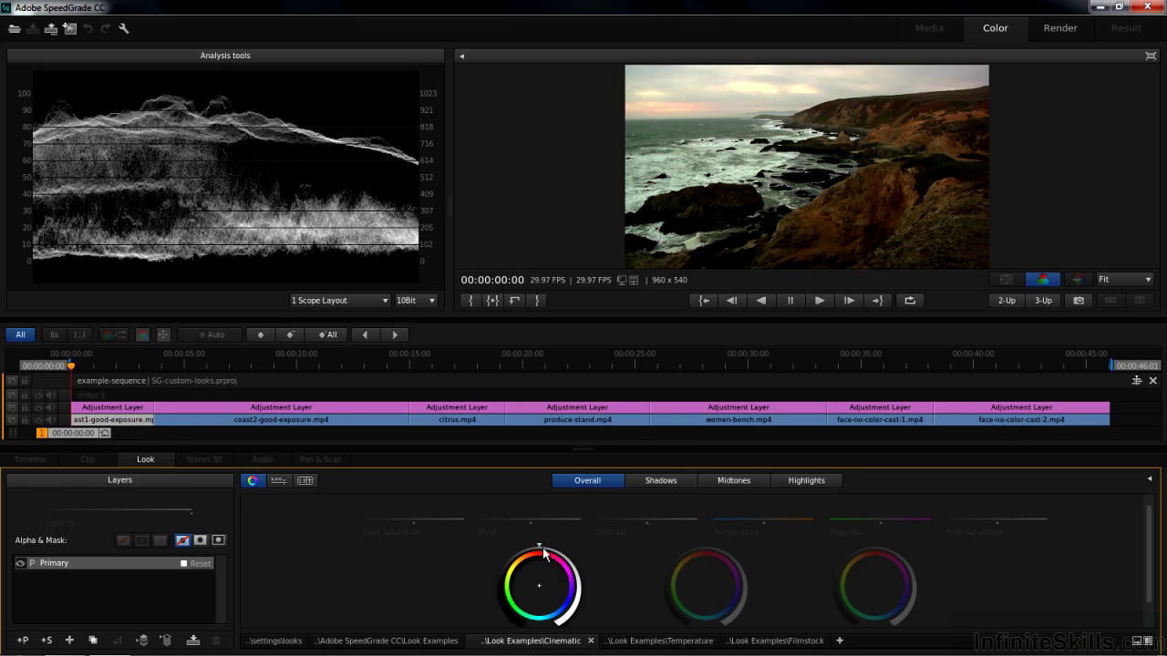
Brighten the coastline shot and warm it toward yellow with the Overall offset, gamma and gain wheels.
{"action": "left_click_drag", "start_coordinate": [540, 547], "coordinate": [534, 543]}
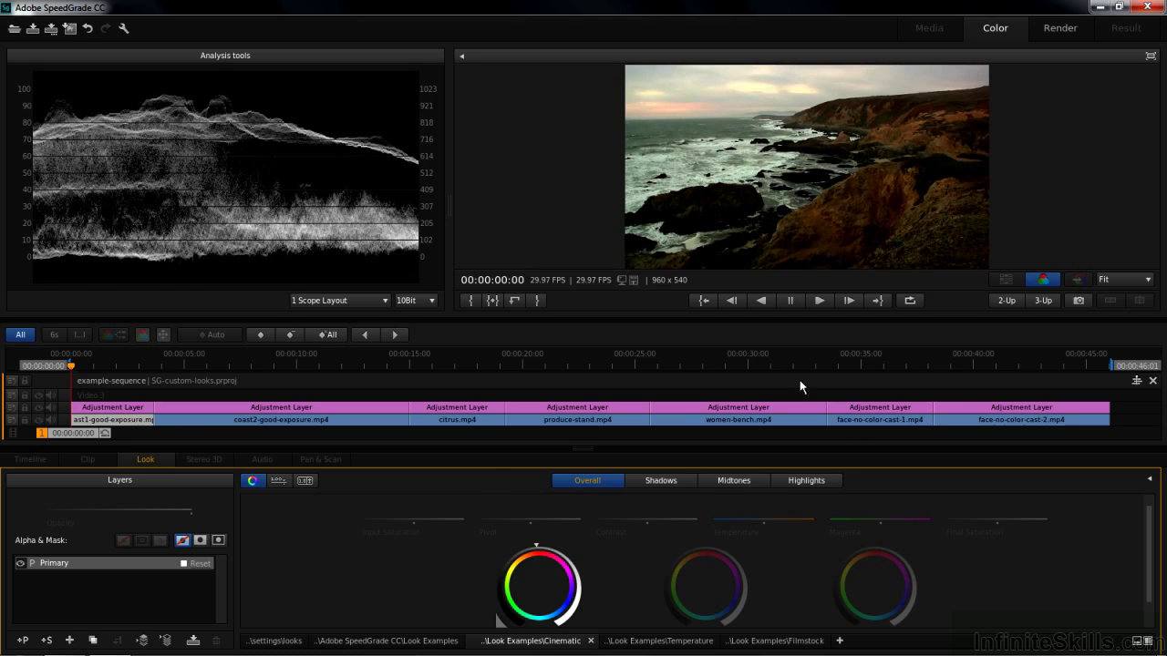
{"action": "left_click_drag", "start_coordinate": [892, 546], "coordinate": [913, 545]}
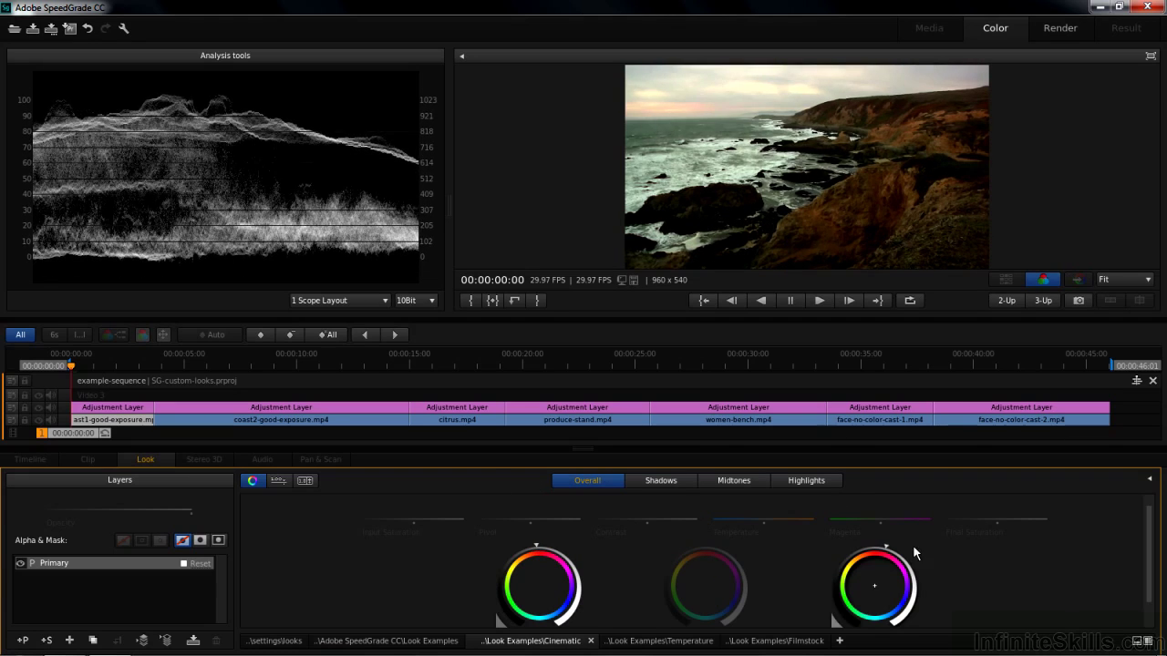
{"action": "left_click_drag", "start_coordinate": [721, 558], "coordinate": [690, 550]}
{"action": "left_click_drag", "start_coordinate": [877, 589], "coordinate": [862, 575]}
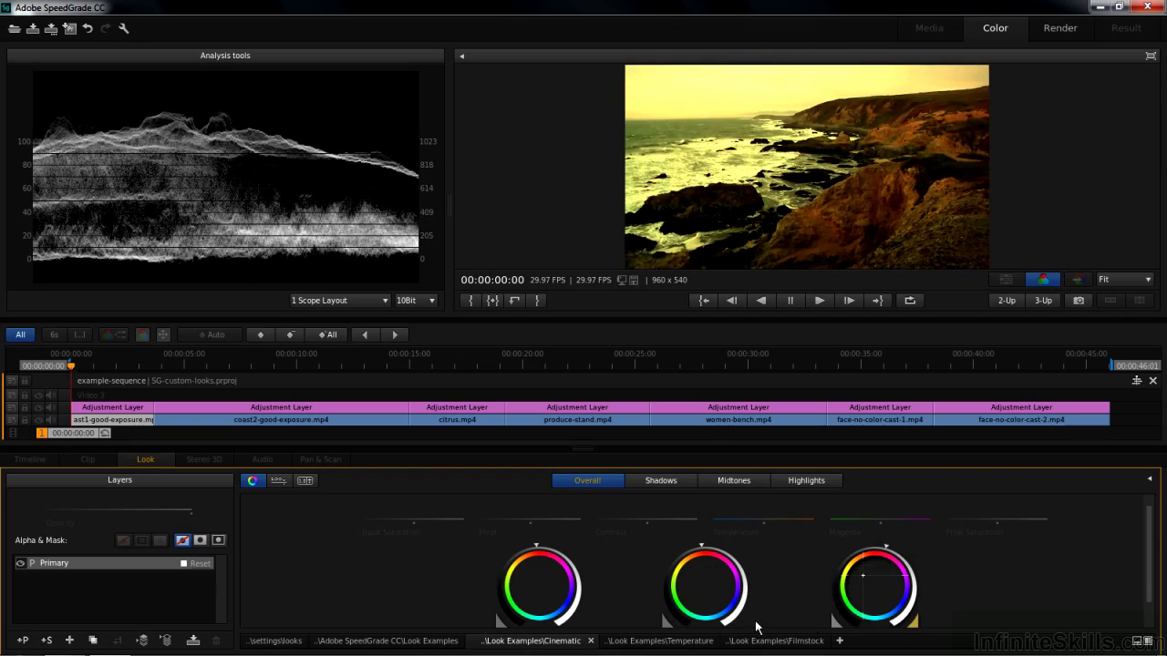
{"action": "left_click_drag", "start_coordinate": [707, 584], "coordinate": [699, 580]}
{"action": "left_click_drag", "start_coordinate": [540, 586], "coordinate": [541, 588]}
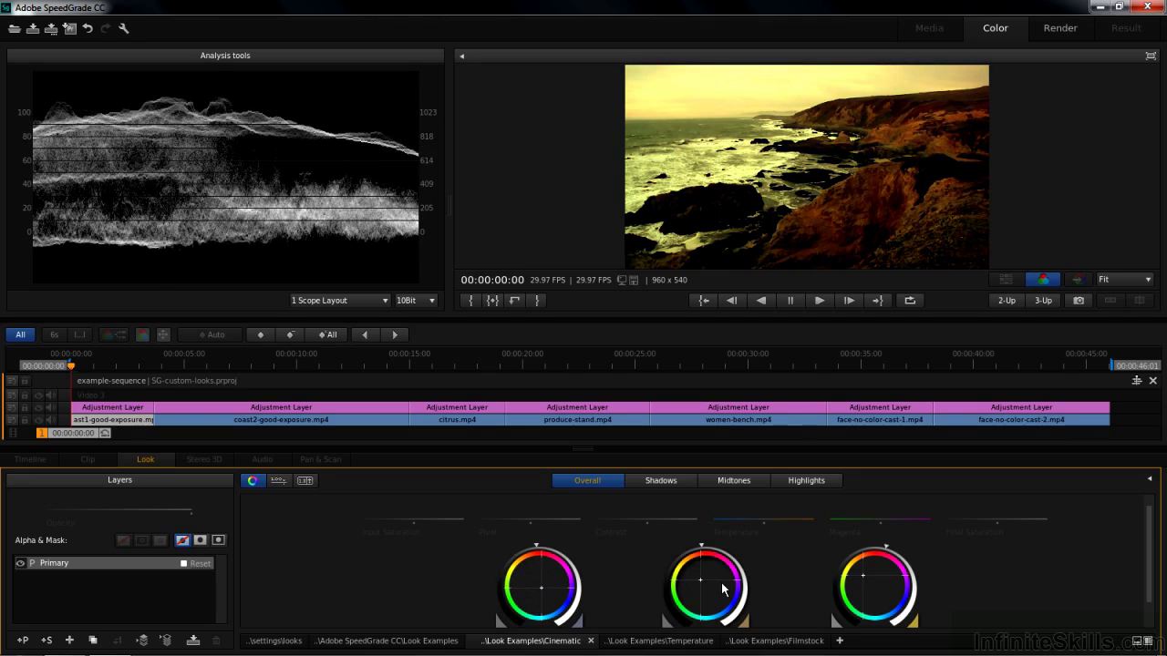
{"action": "left_click_drag", "start_coordinate": [702, 584], "coordinate": [700, 580]}
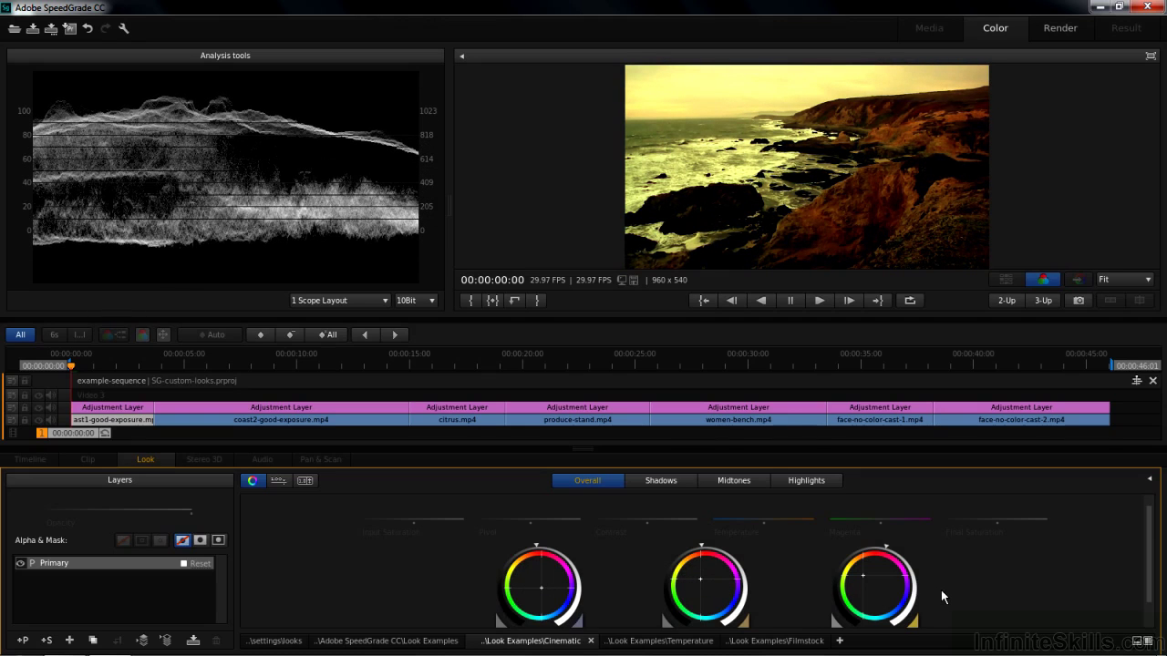
{"action": "mouse_move", "coordinate": [614, 539]}
Browse the Look Examples, Desaturation, Filmstock and Cinematic look folders, then minimize SpeedGrade.
{"action": "left_click", "coordinate": [1146, 642]}
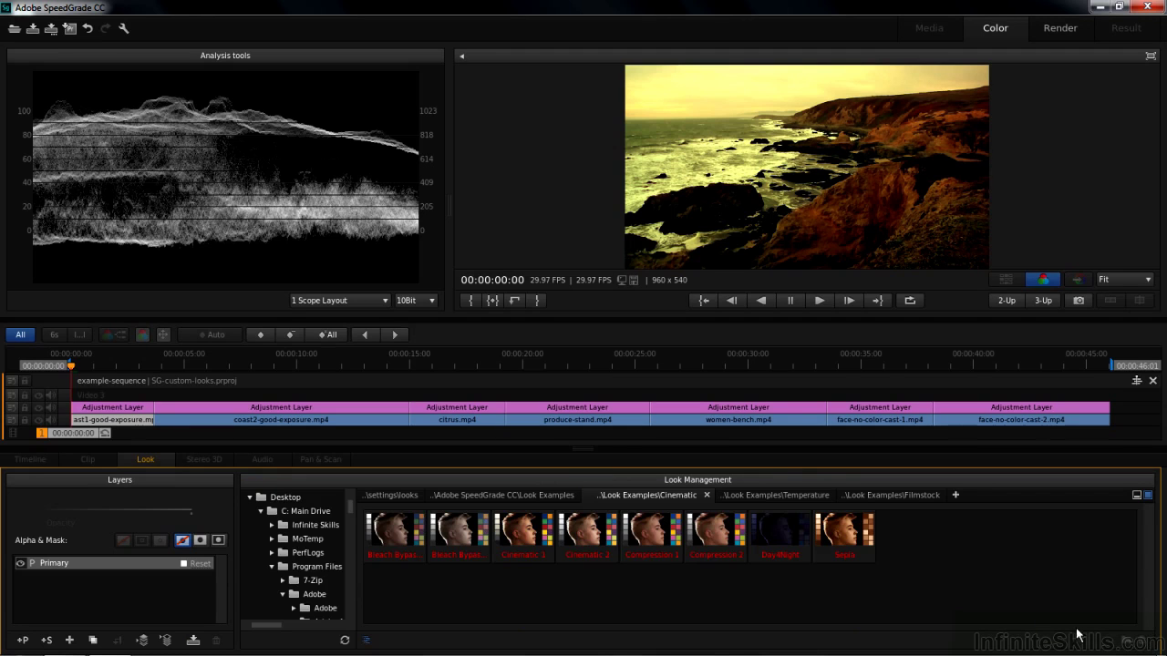
{"action": "left_click_drag", "start_coordinate": [352, 502], "coordinate": [362, 545]}
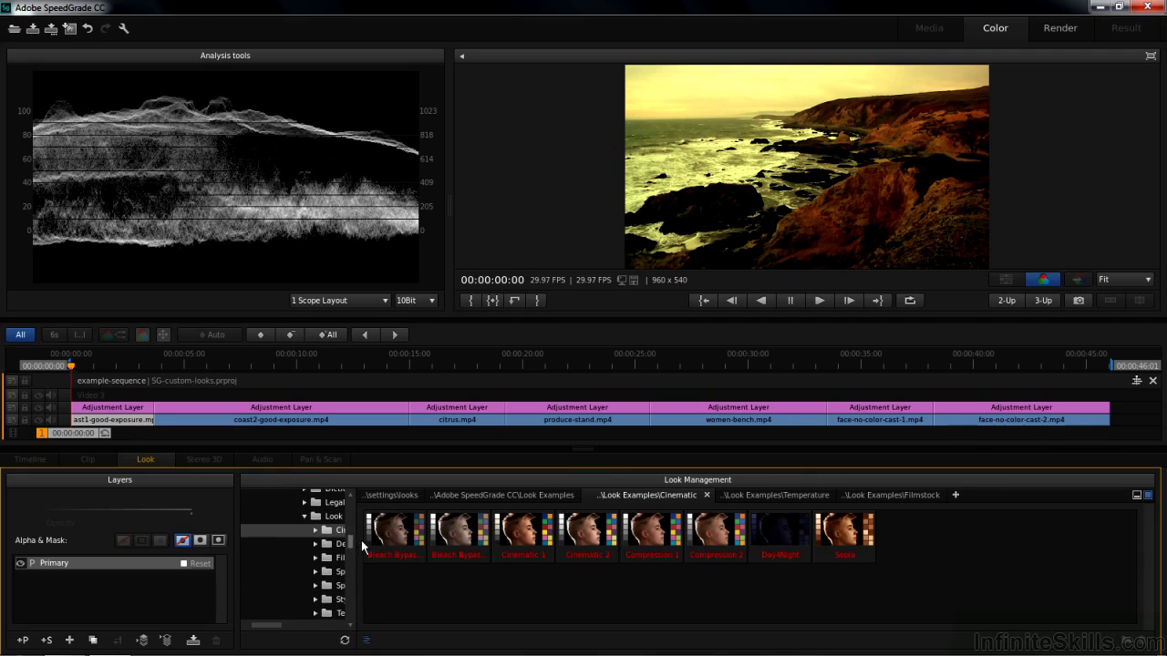
{"action": "left_click_drag", "start_coordinate": [268, 625], "coordinate": [281, 627]}
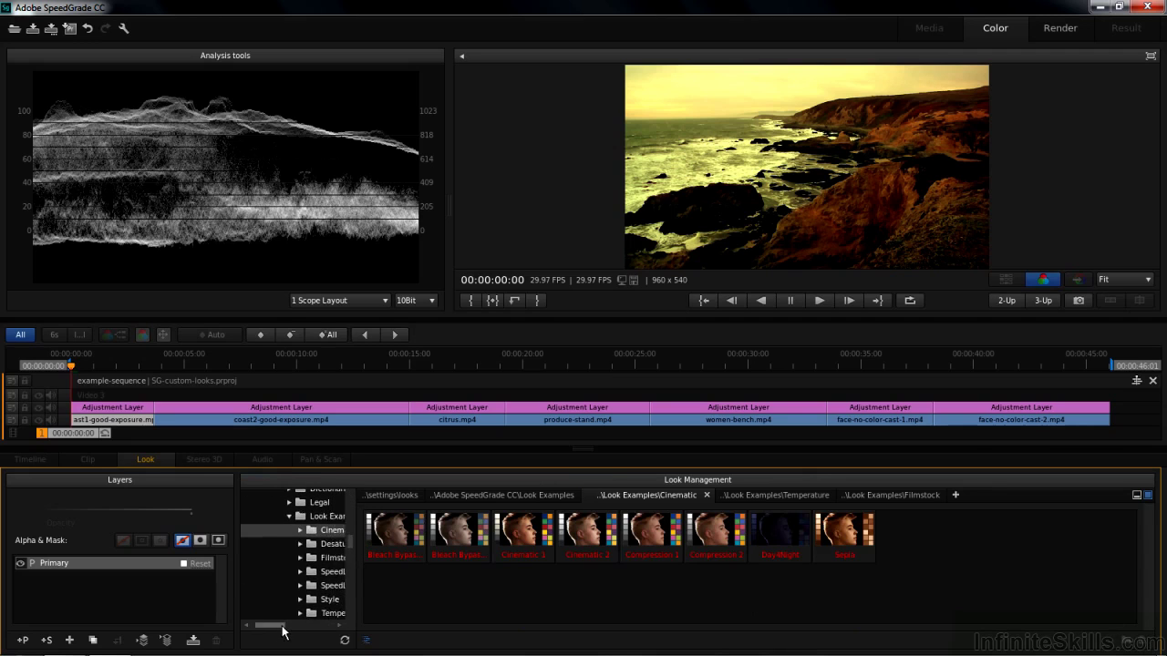
{"action": "left_click", "coordinate": [287, 521]}
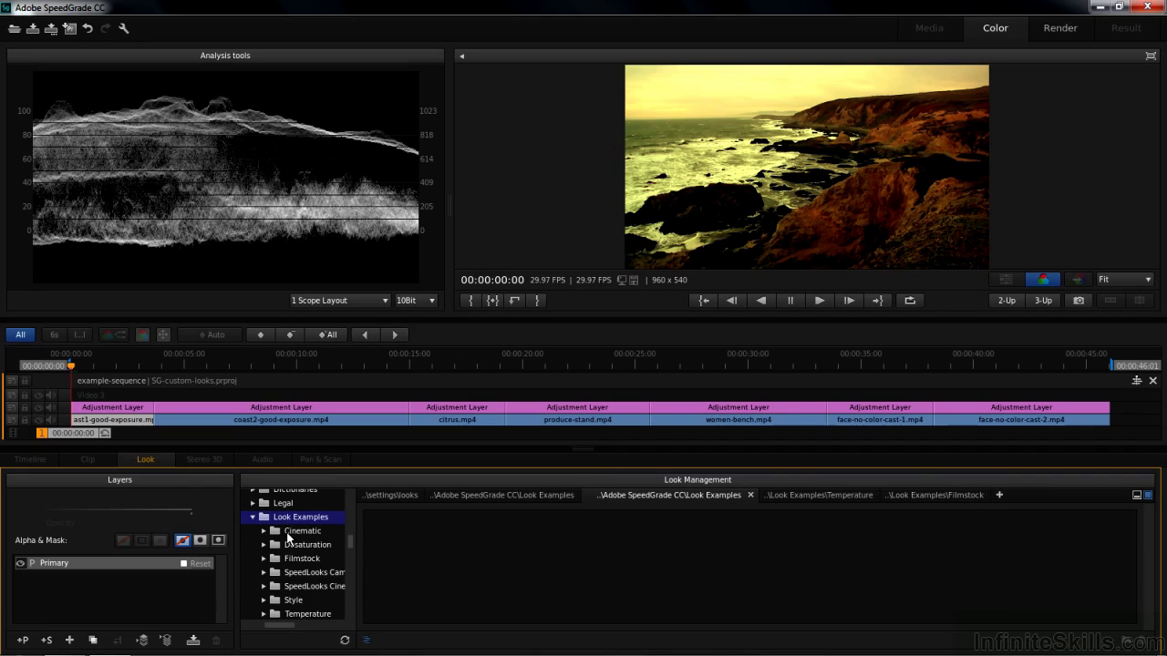
{"action": "left_click", "coordinate": [291, 544]}
{"action": "left_click", "coordinate": [292, 559]}
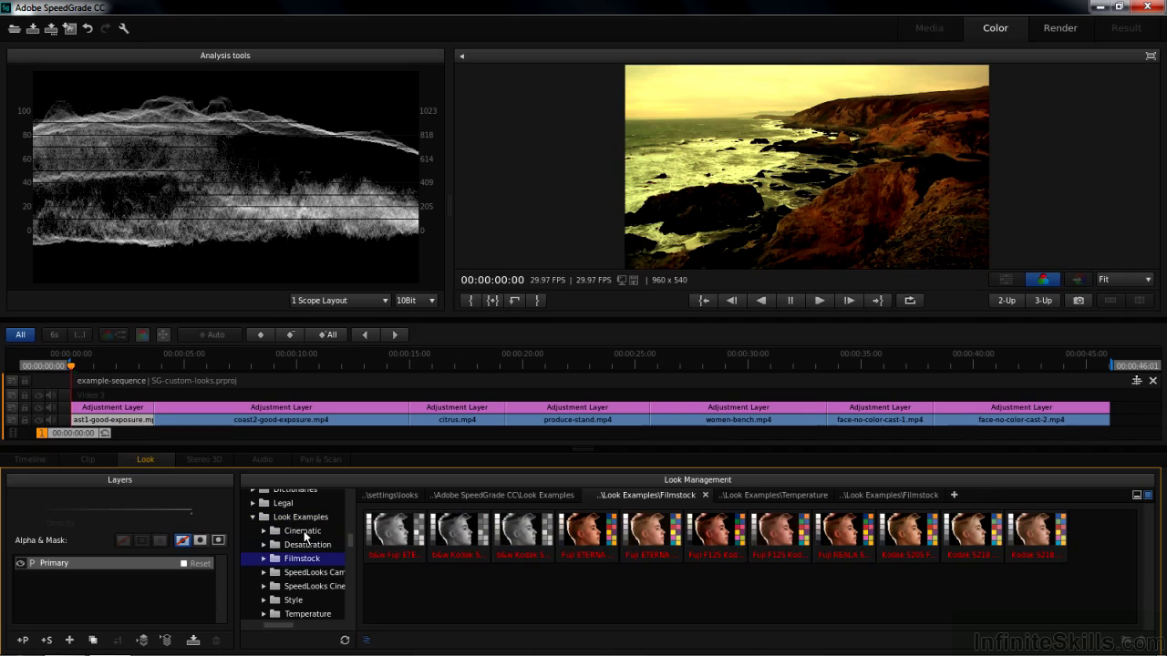
{"action": "left_click", "coordinate": [304, 533]}
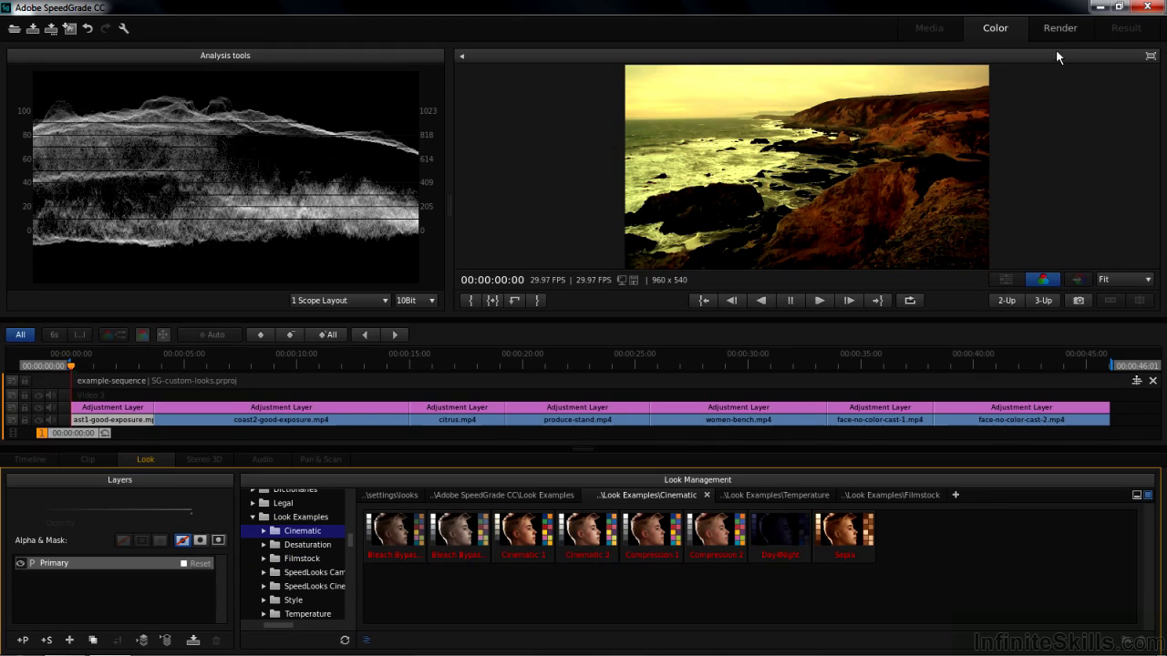
{"action": "left_click", "coordinate": [1103, 7]}
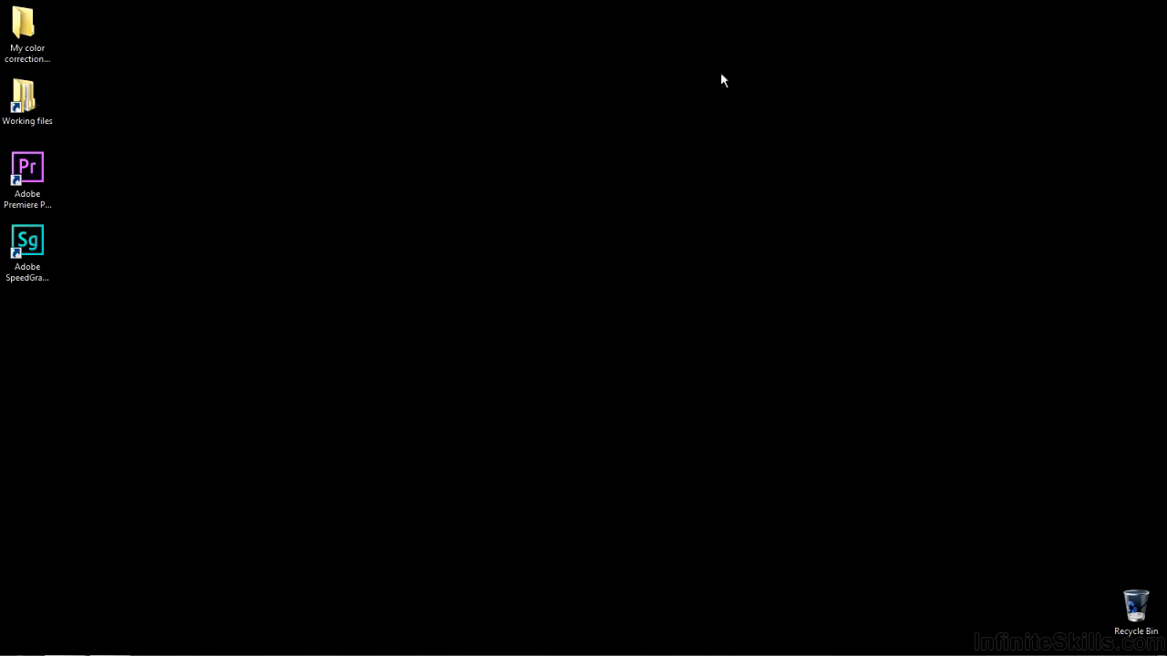
Navigate to C:\Program Files\Adobe\Adobe SpeedGrade CC\Look Examples in Explorer.
{"action": "double_click", "coordinate": [27, 100]}
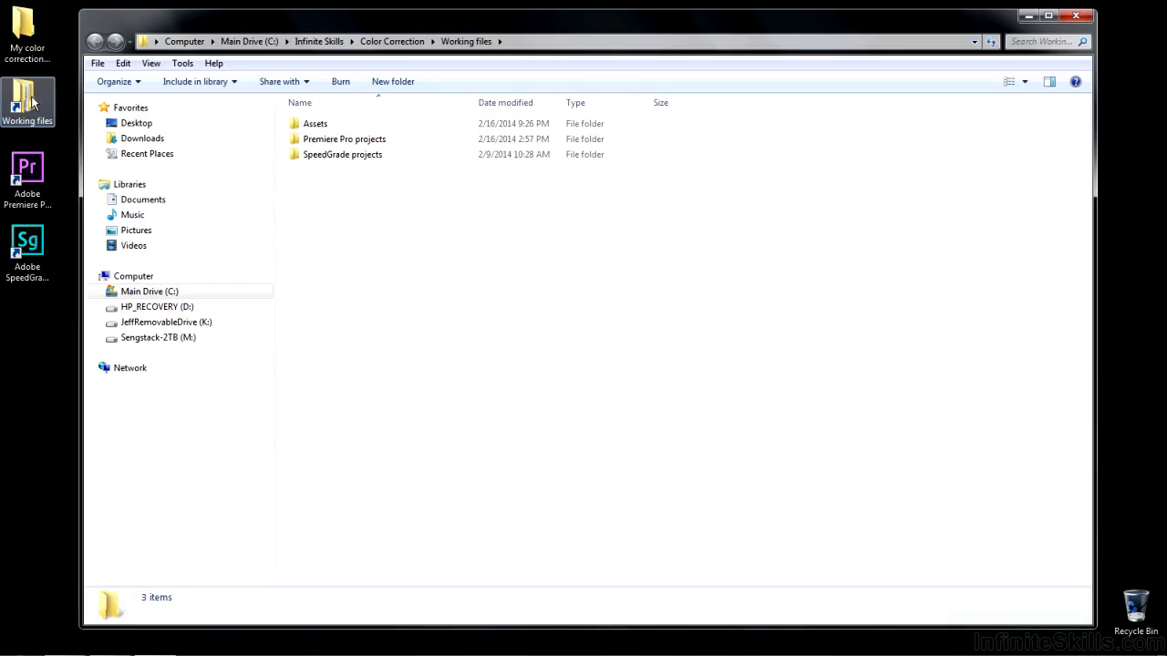
{"action": "left_click", "coordinate": [137, 292]}
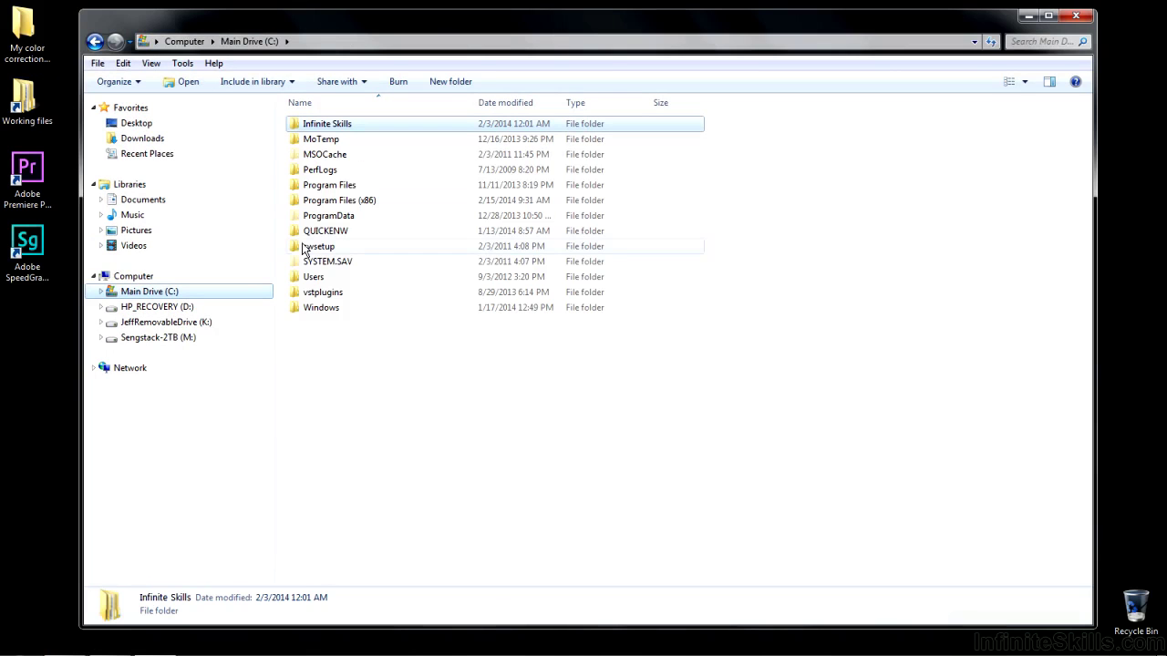
{"action": "double_click", "coordinate": [334, 186]}
{"action": "double_click", "coordinate": [317, 140]}
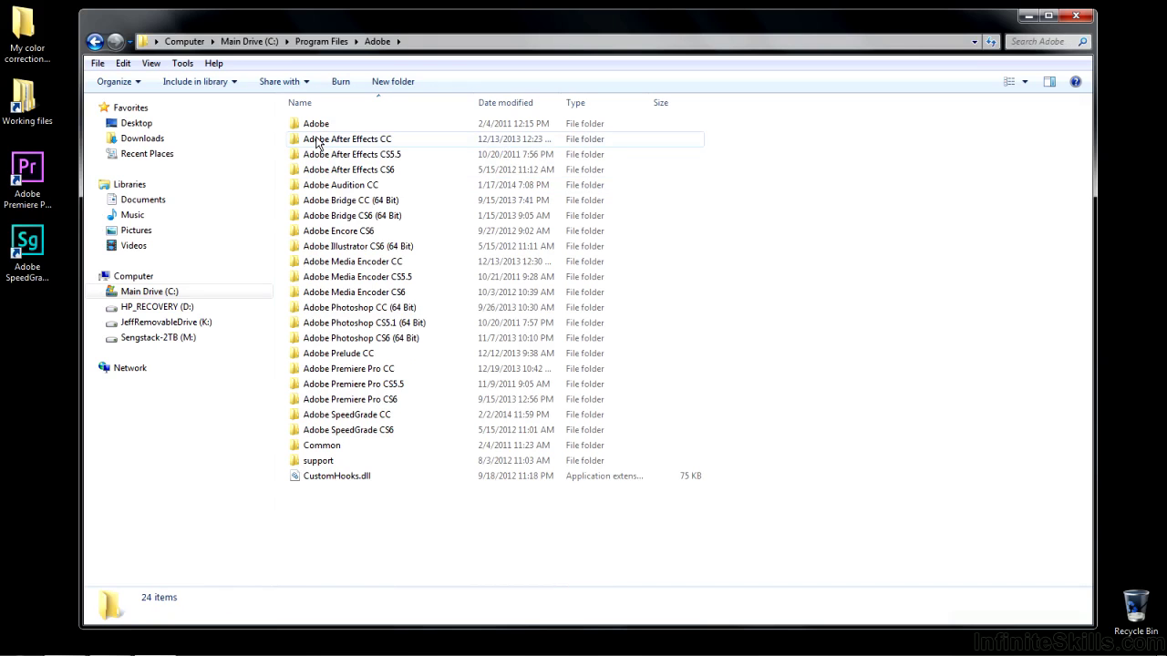
{"action": "double_click", "coordinate": [337, 414]}
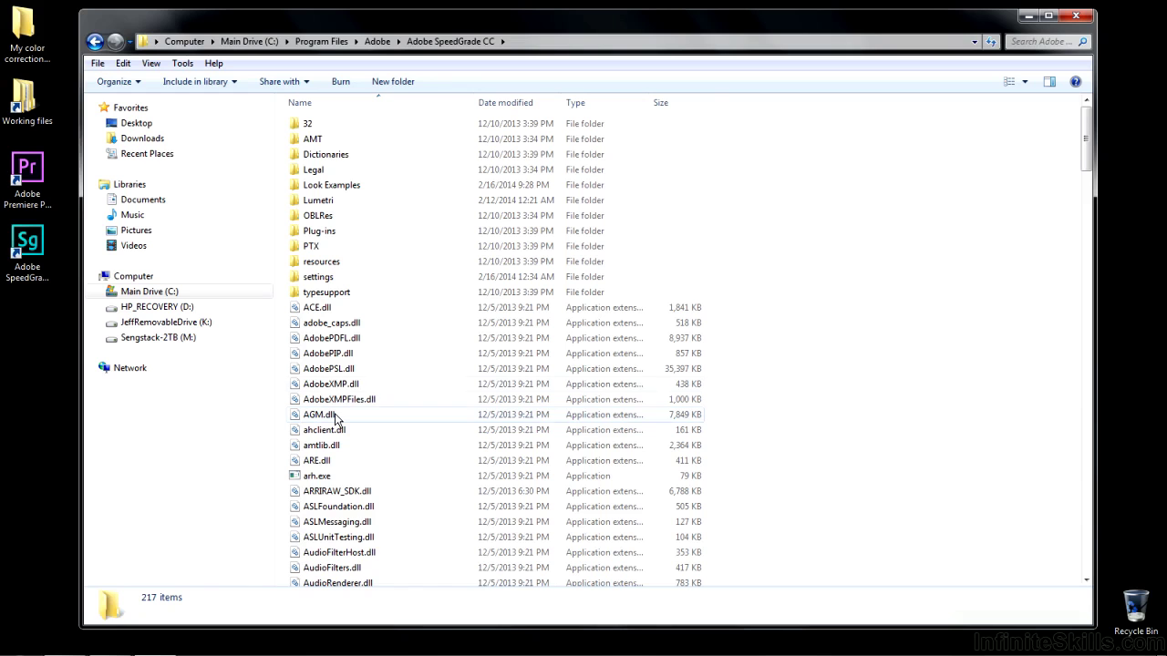
{"action": "double_click", "coordinate": [309, 186]}
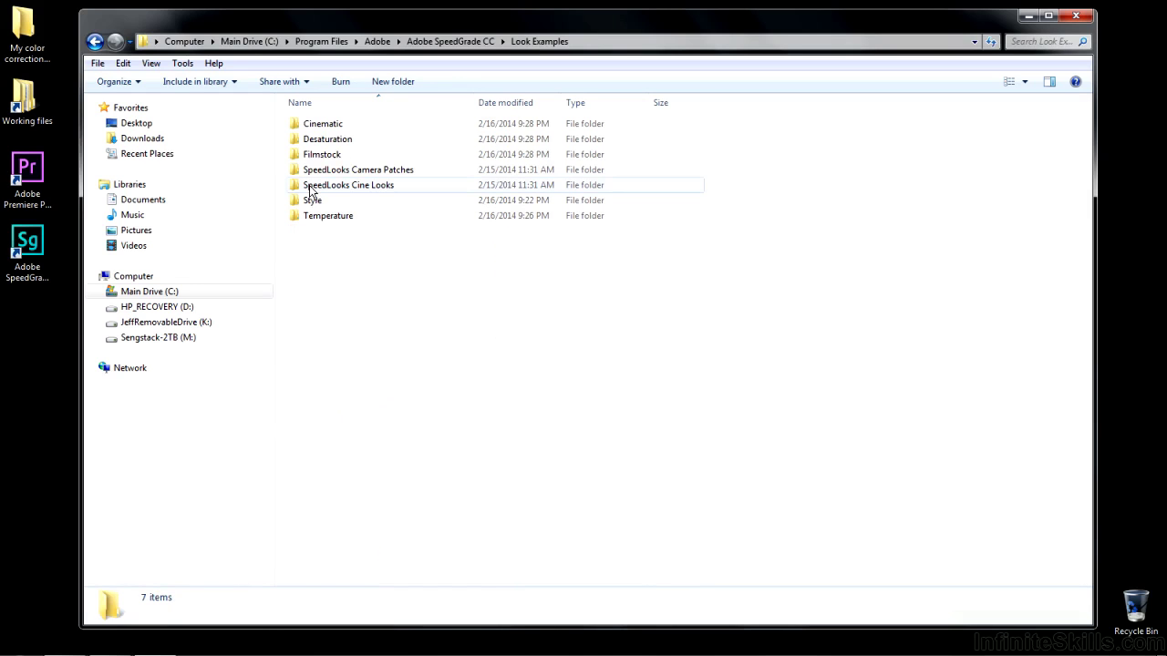
Create a new folder named Custom inside Look Examples.
{"action": "right_click", "coordinate": [332, 263]}
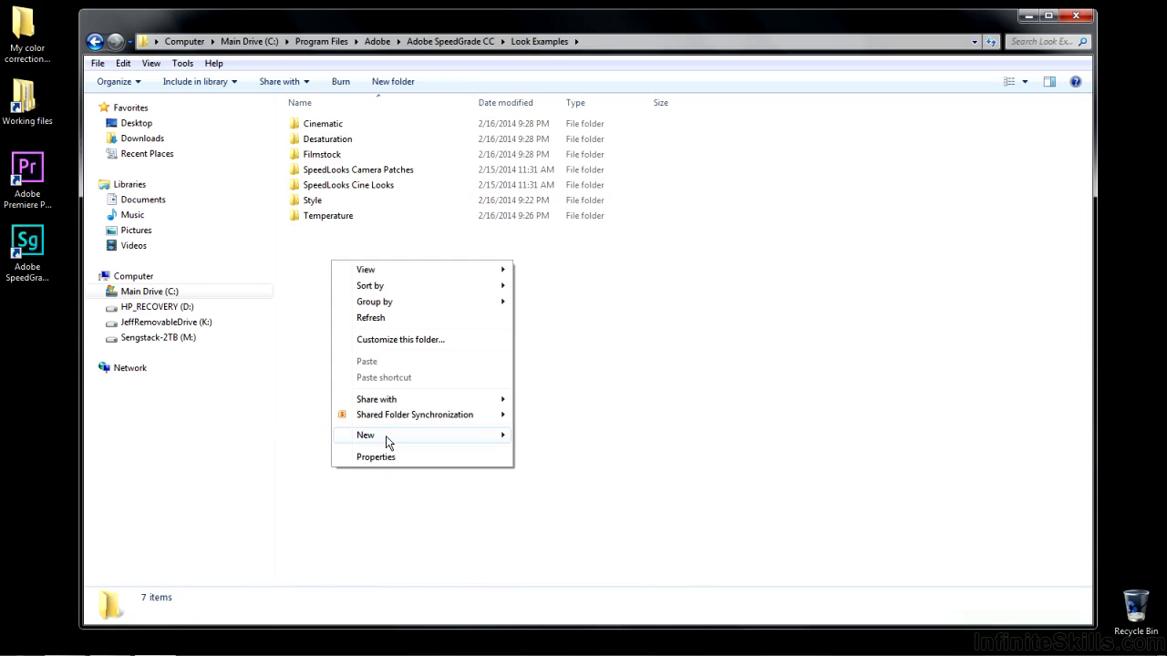
{"action": "mouse_move", "coordinate": [387, 435]}
{"action": "left_click", "coordinate": [557, 435]}
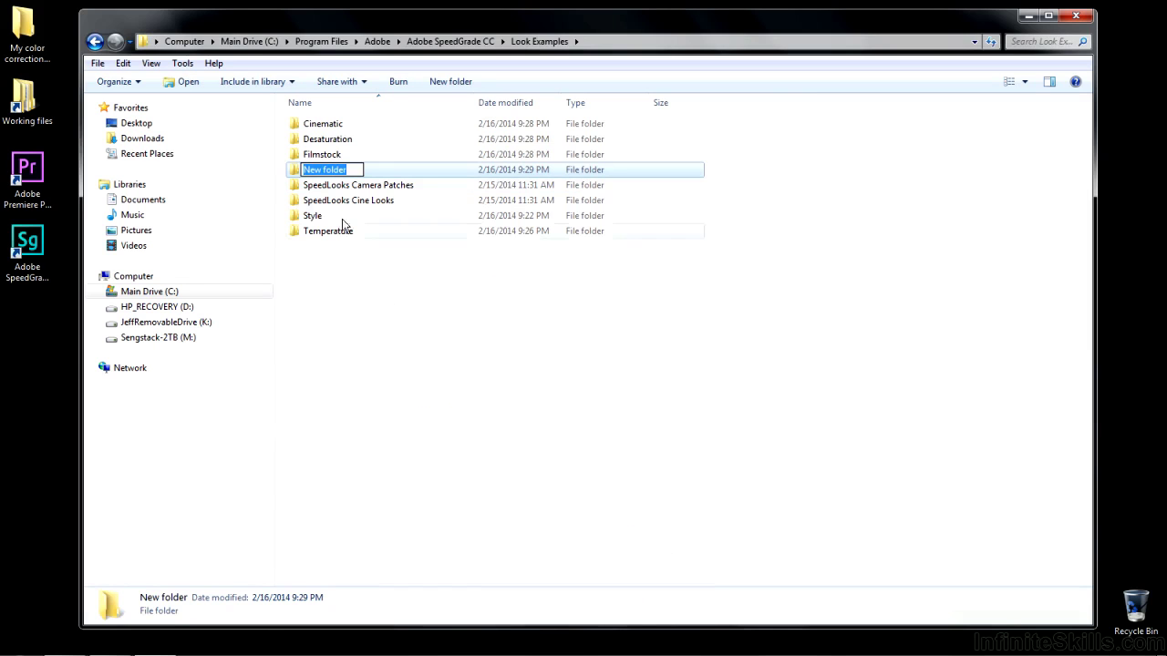
{"action": "type", "text": "Custom"}
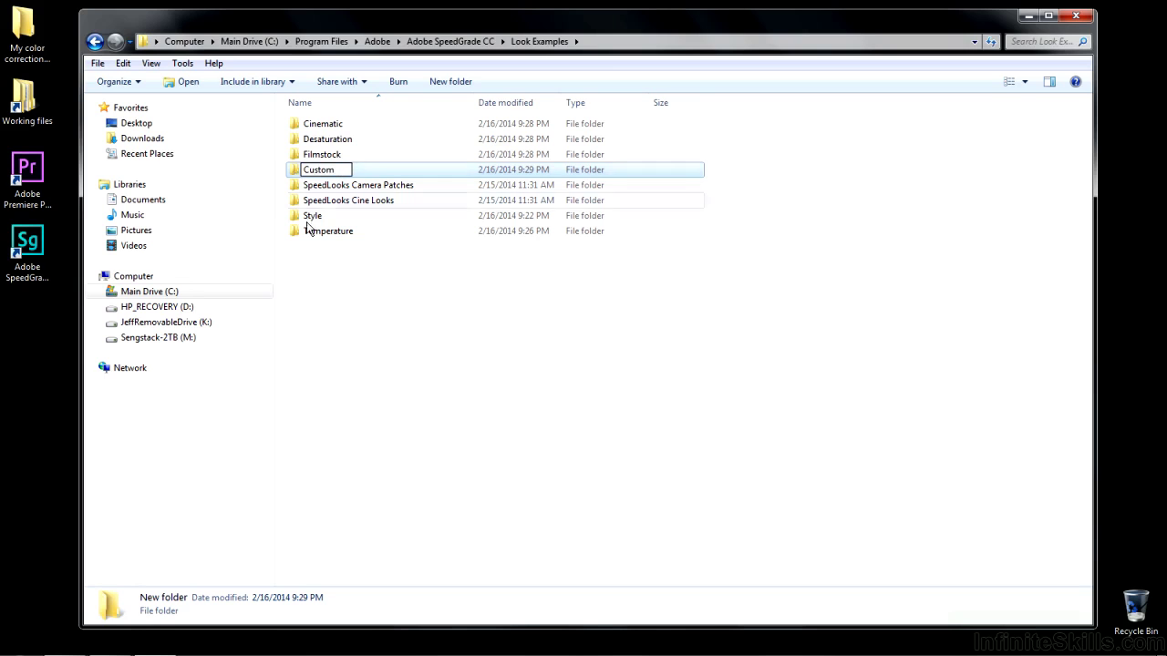
{"action": "left_click", "coordinate": [286, 319]}
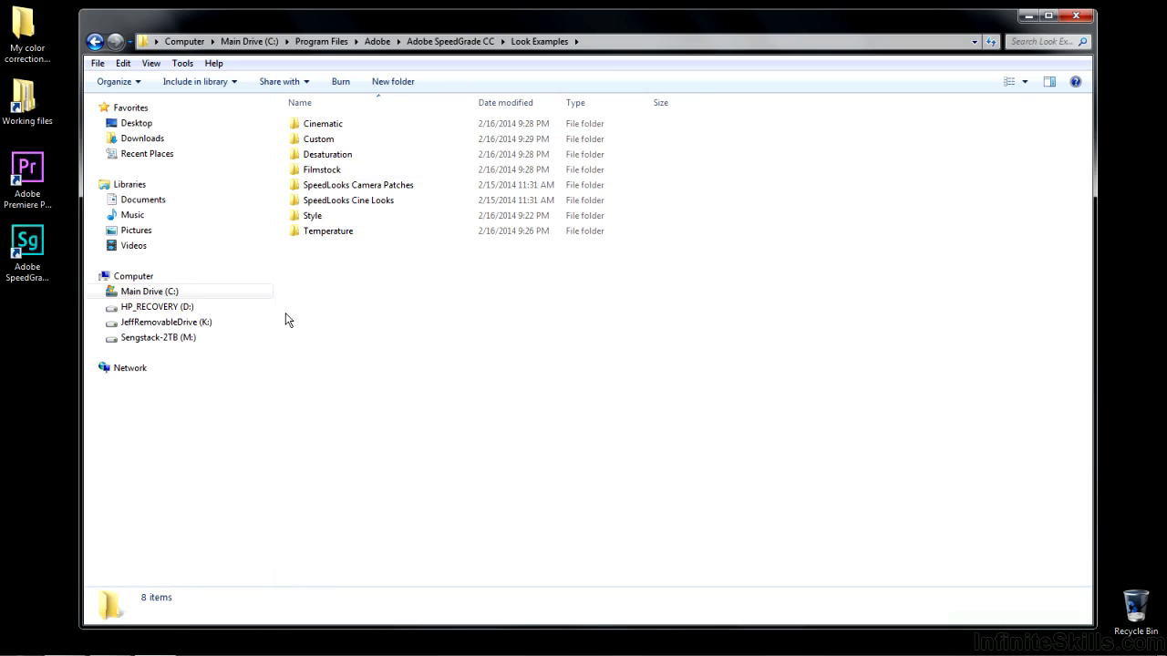
Close Explorer, return to SpeedGrade, refresh the look browser and open the empty Custom folder.
{"action": "left_click", "coordinate": [1076, 16]}
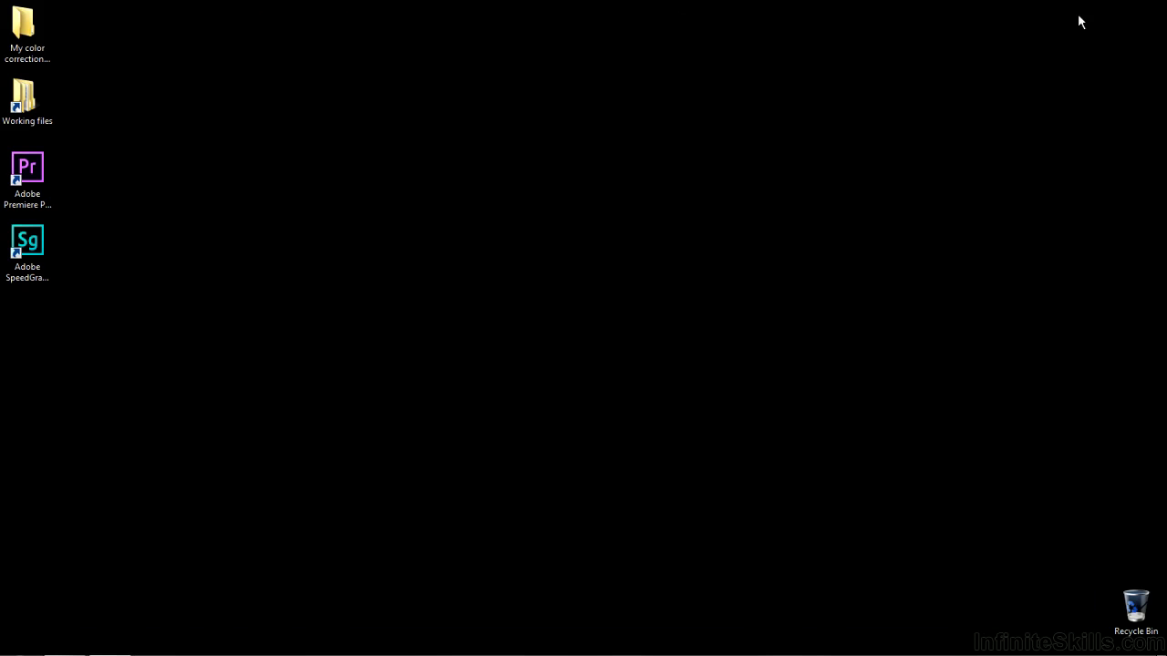
{"action": "left_click", "coordinate": [122, 642]}
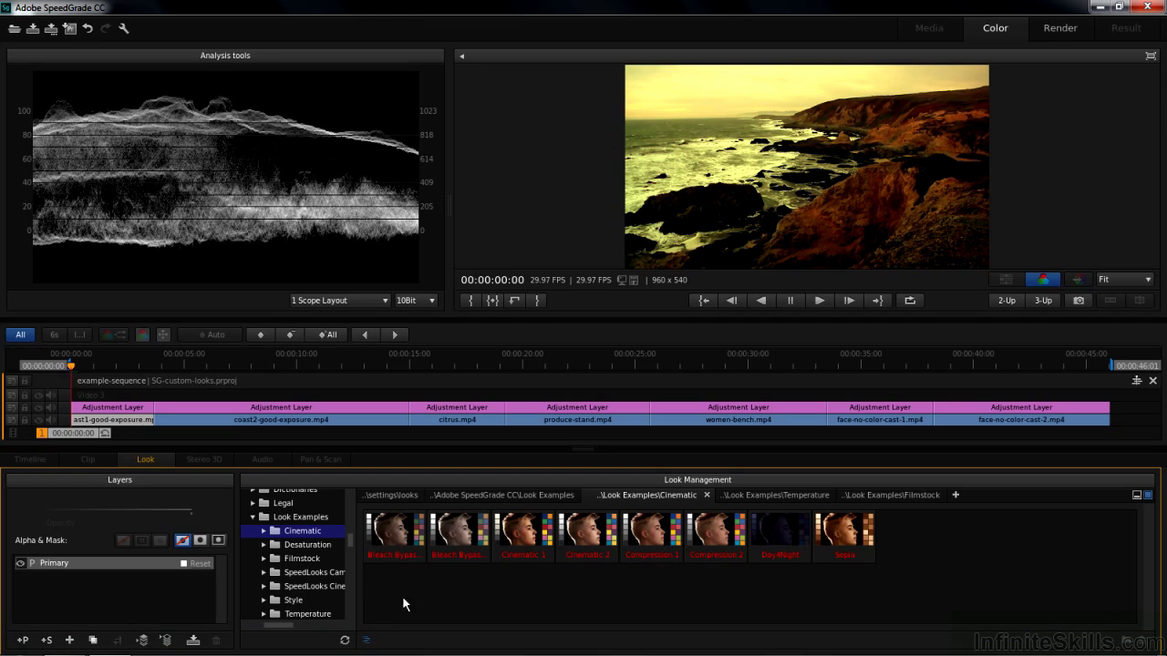
{"action": "left_click", "coordinate": [345, 640]}
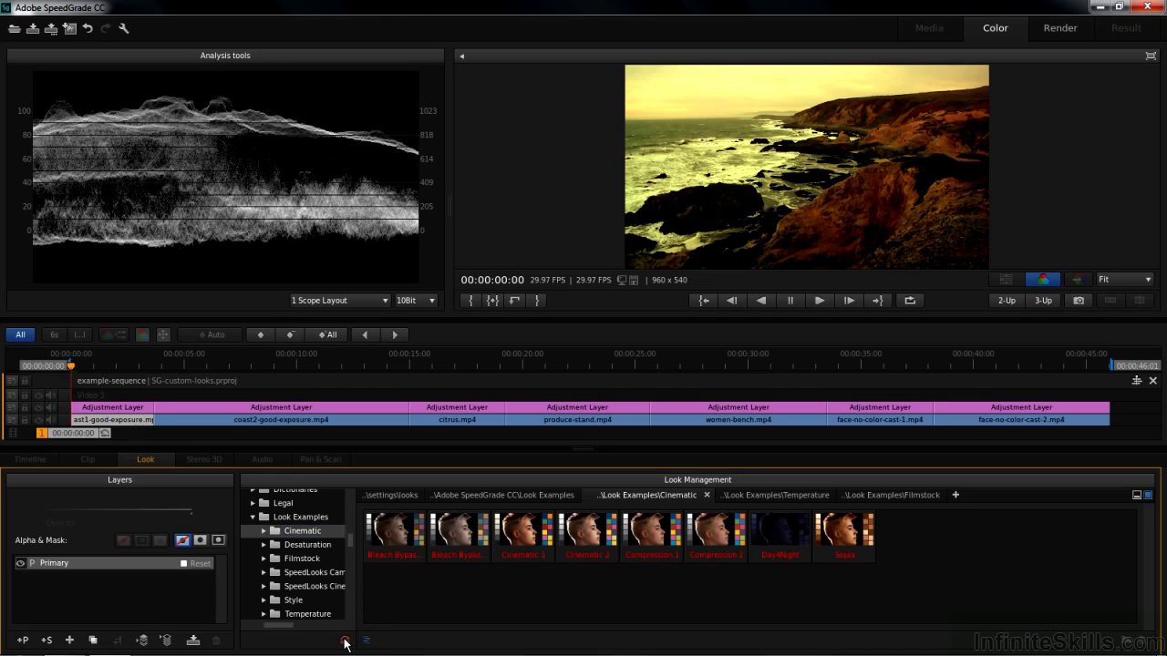
{"action": "left_click_drag", "start_coordinate": [350, 534], "coordinate": [350, 542]}
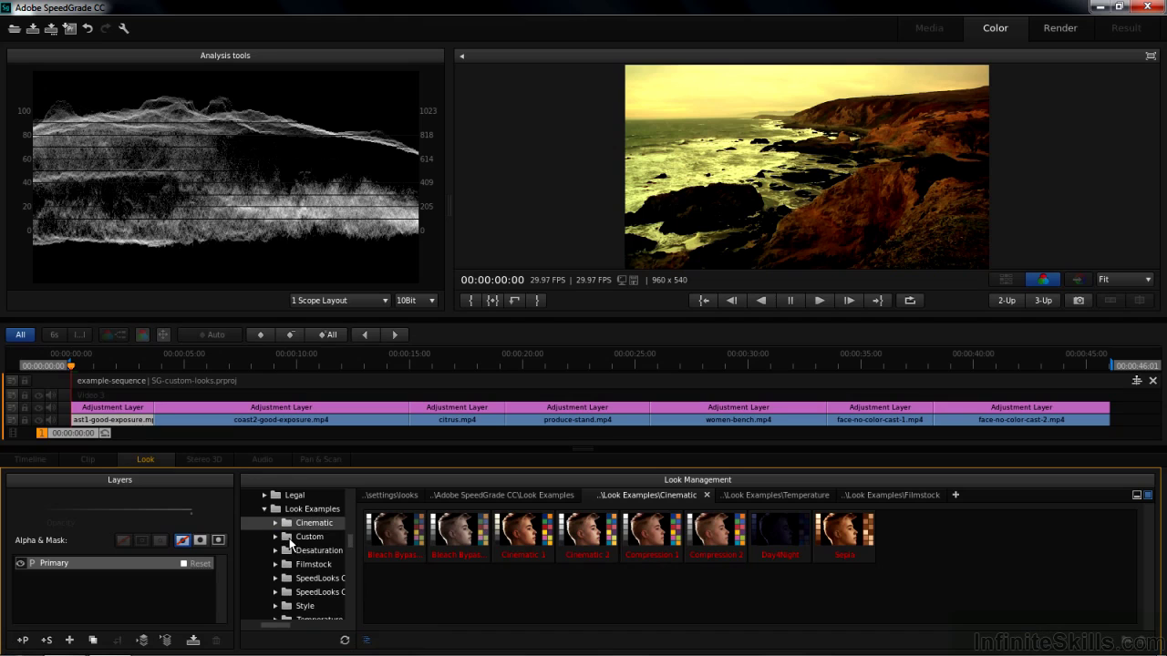
{"action": "left_click", "coordinate": [287, 537]}
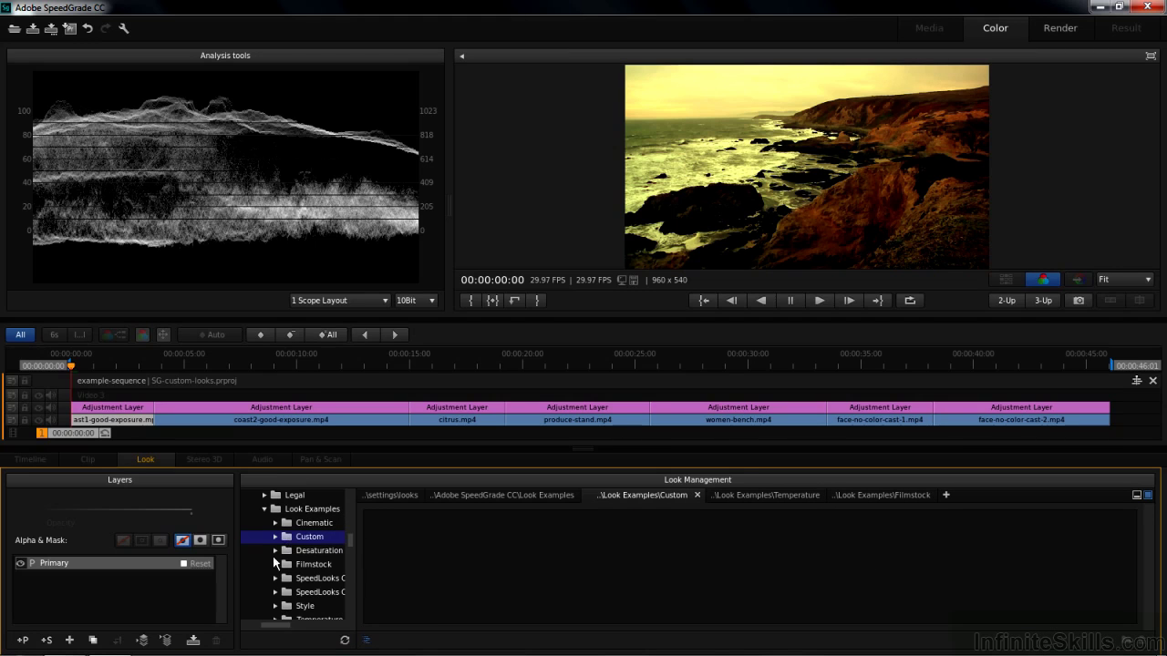
Save the current coast grade as a look in Custom and name it coastline.
{"action": "left_click", "coordinate": [192, 642]}
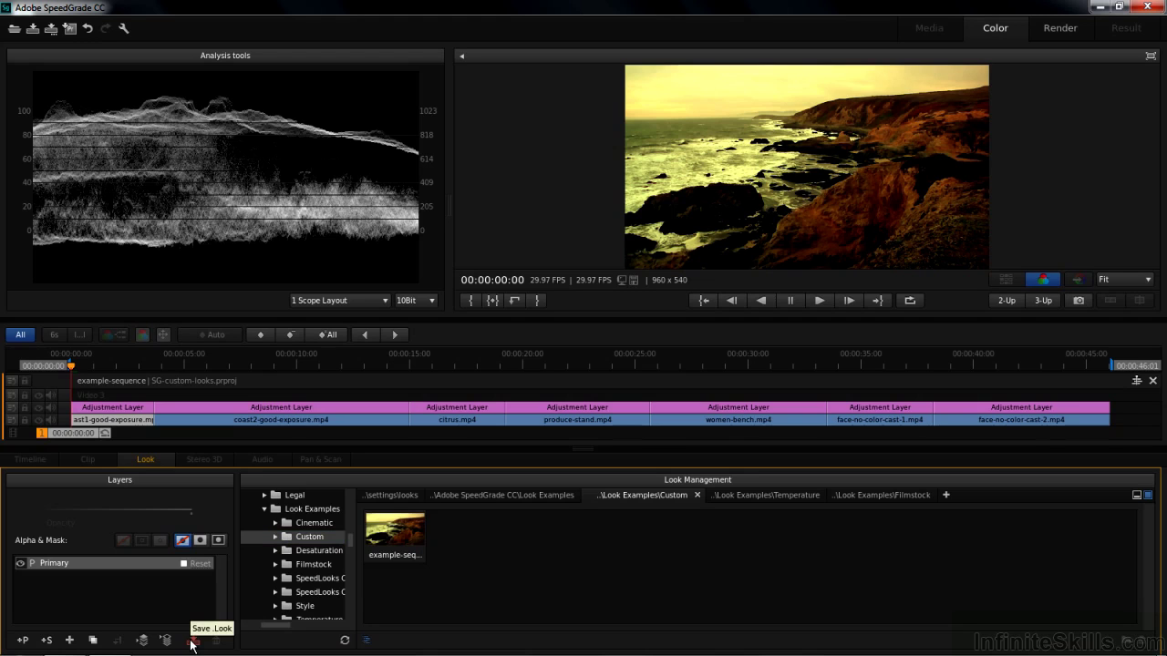
{"action": "double_click", "coordinate": [371, 555]}
{"action": "left_click_drag", "start_coordinate": [371, 555], "coordinate": [487, 553]}
{"action": "type", "text": "coastline"}
{"action": "key", "text": "Return"}
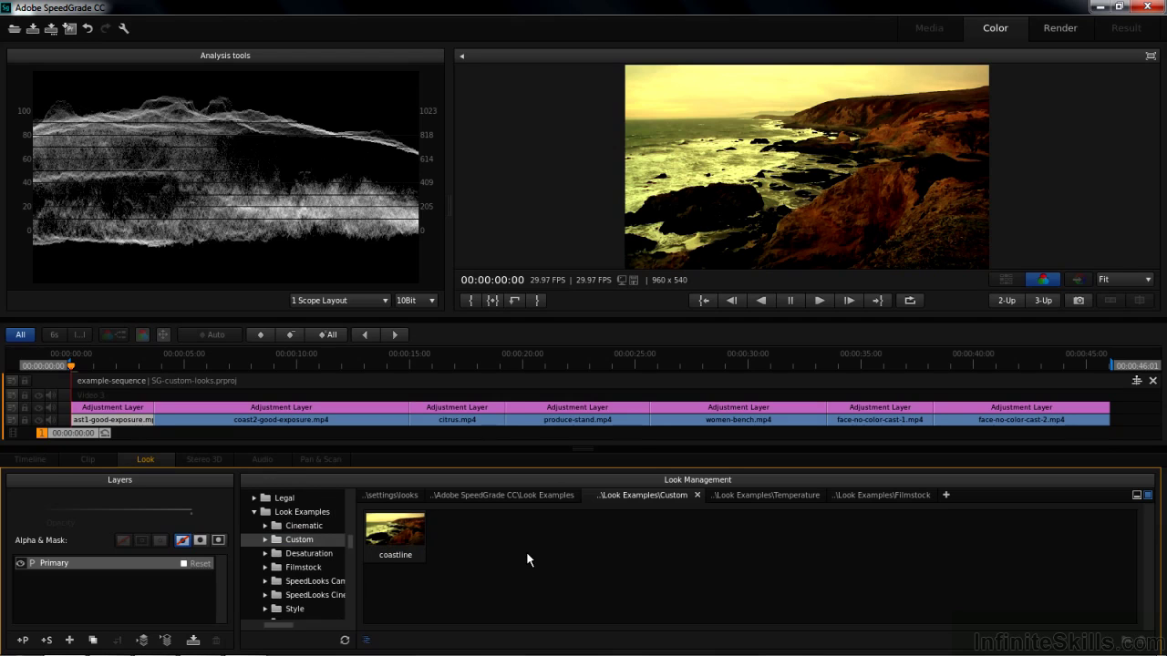
{"action": "left_click", "coordinate": [309, 554]}
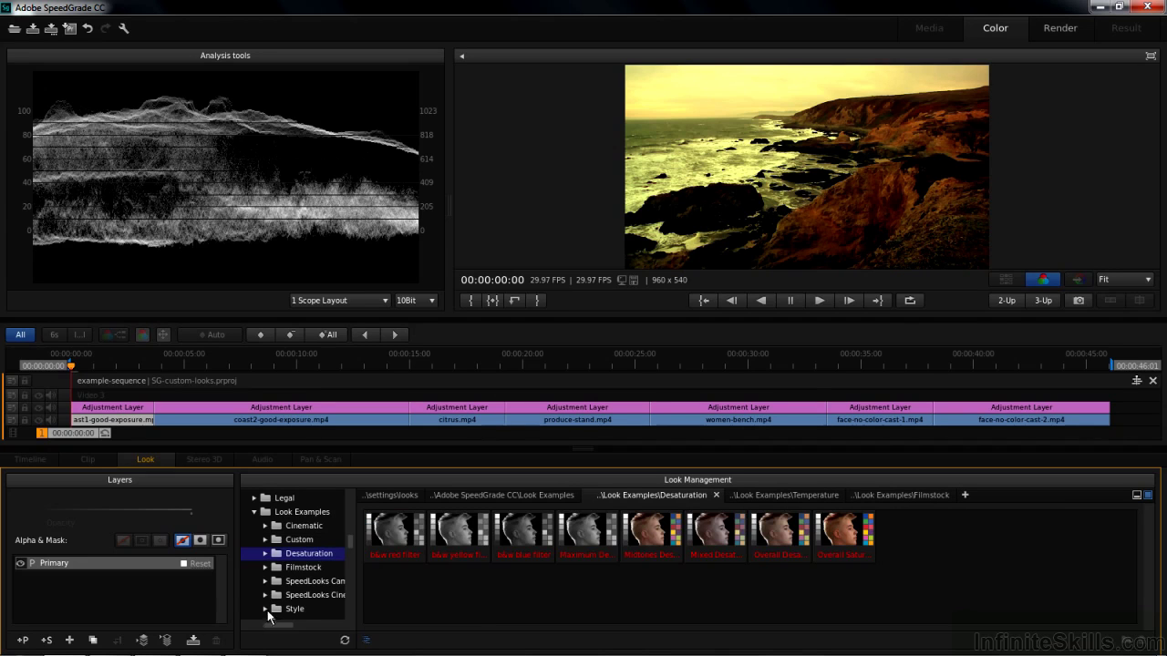
{"action": "left_click", "coordinate": [193, 640]}
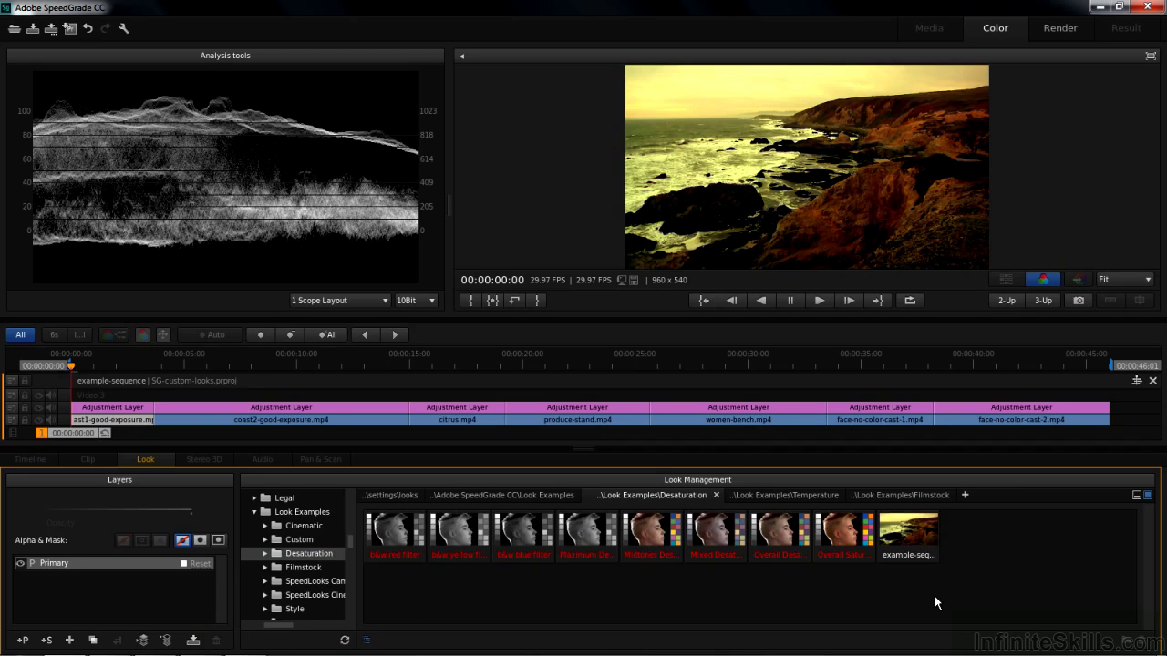
{"action": "left_click", "coordinate": [917, 542]}
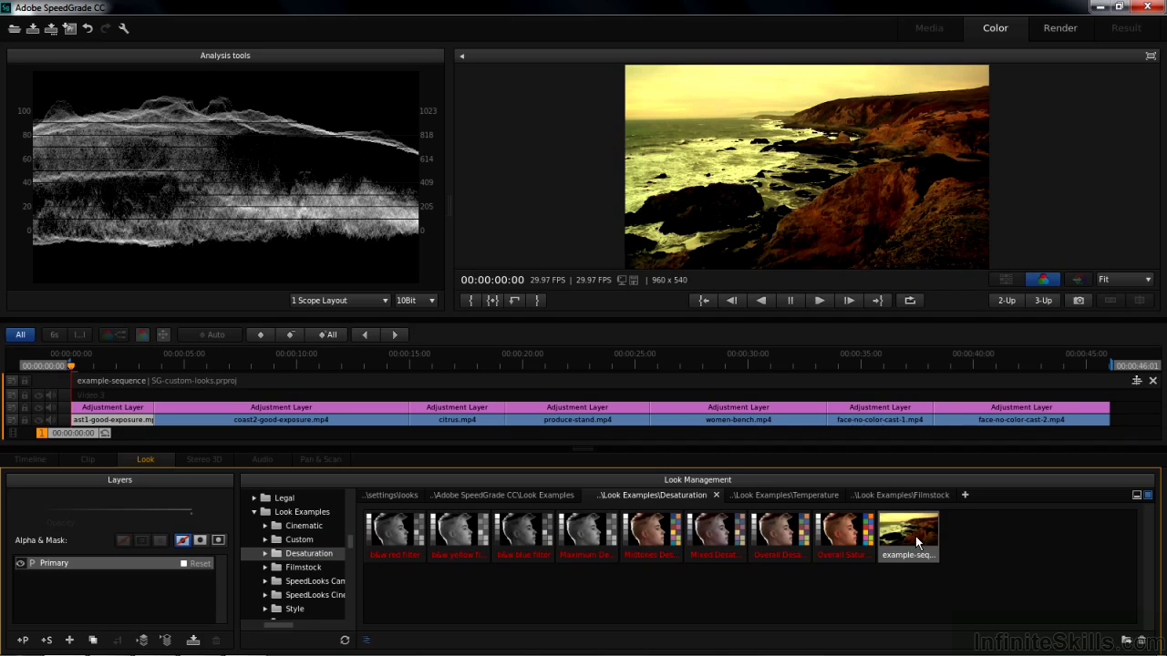
{"action": "left_click", "coordinate": [1142, 644]}
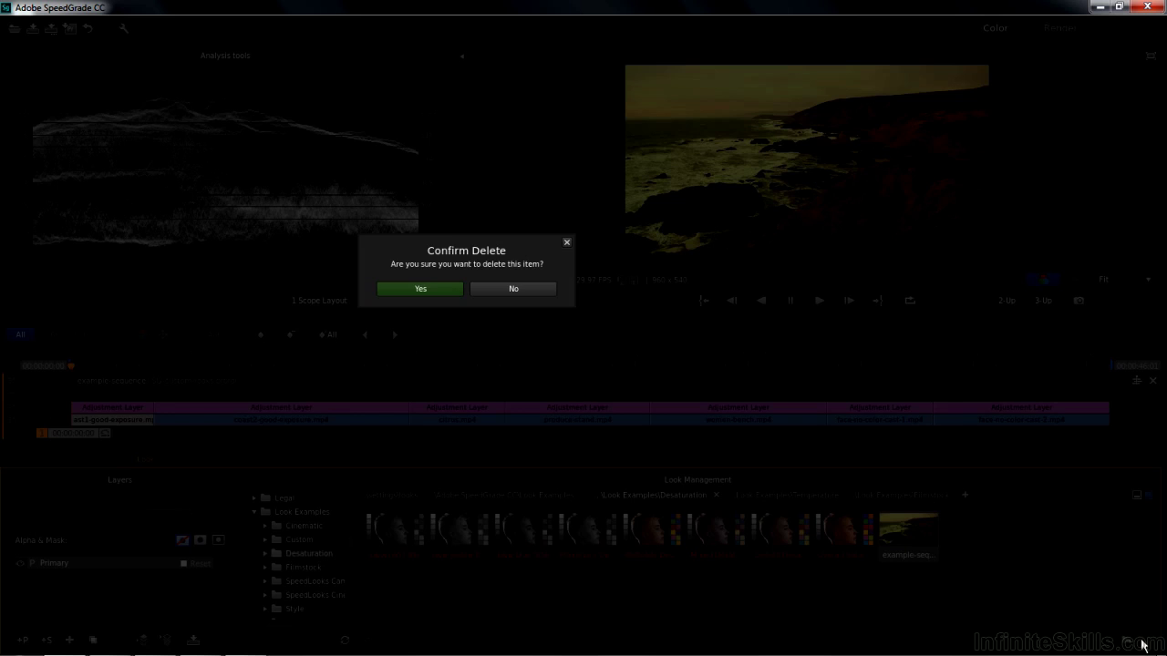
{"action": "left_click", "coordinate": [444, 288]}
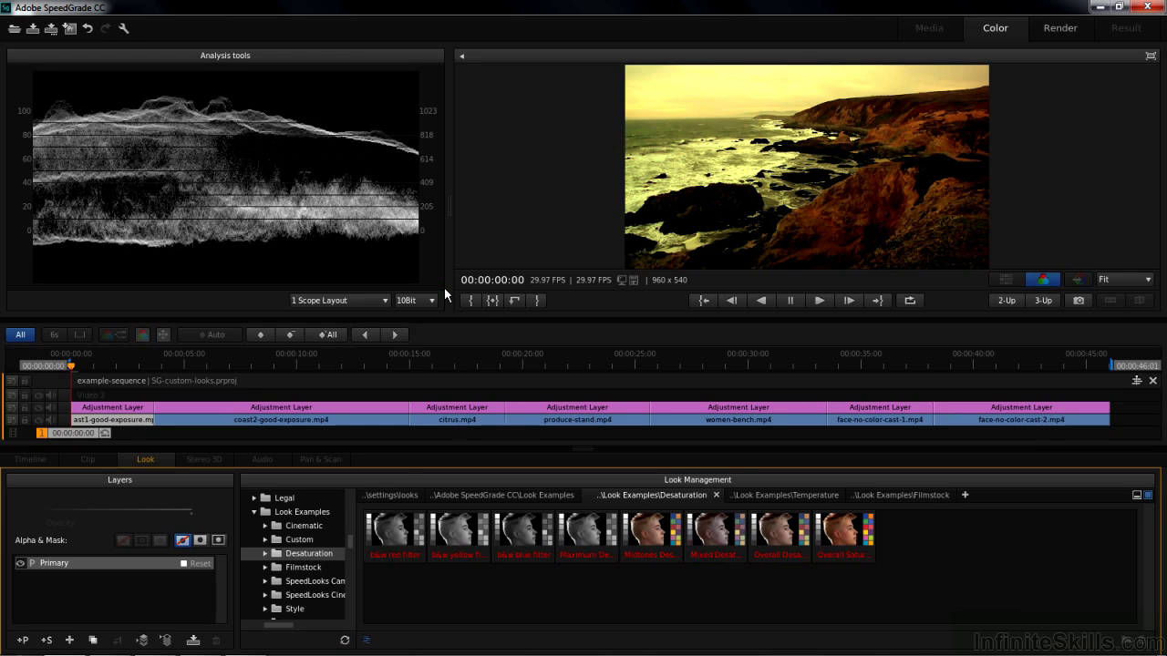
{"action": "left_click", "coordinate": [305, 539]}
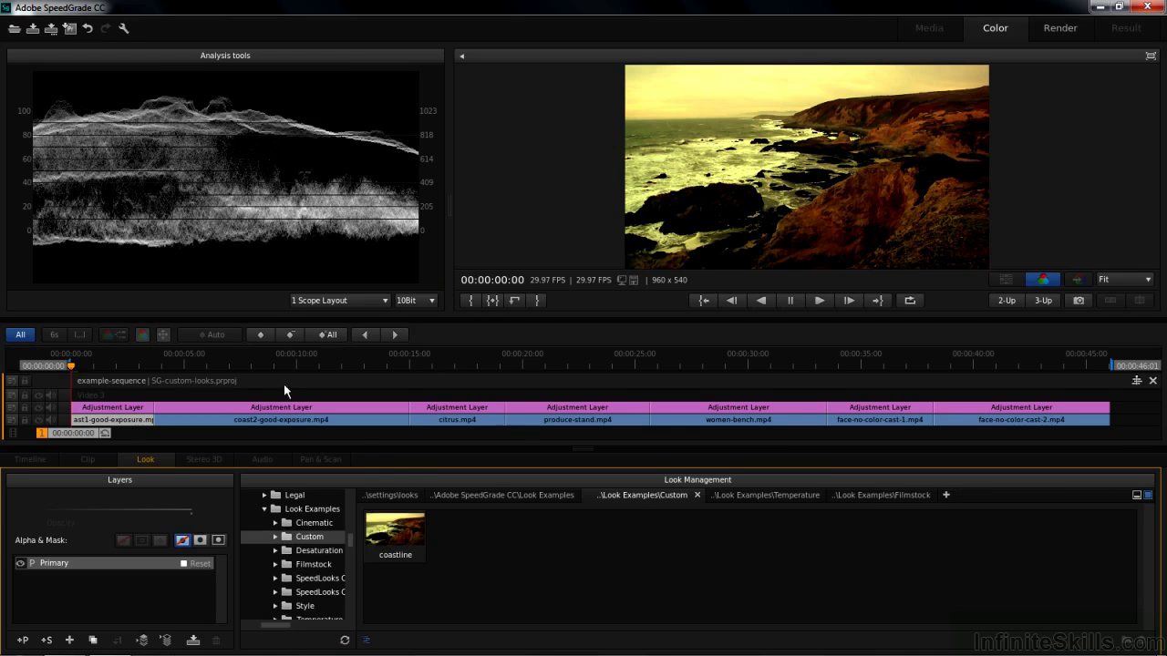
Move through the coast2 clip to the citrus clip at 00:00:17:12.
{"action": "left_click", "coordinate": [266, 367]}
{"action": "mouse_move", "coordinate": [390, 552]}
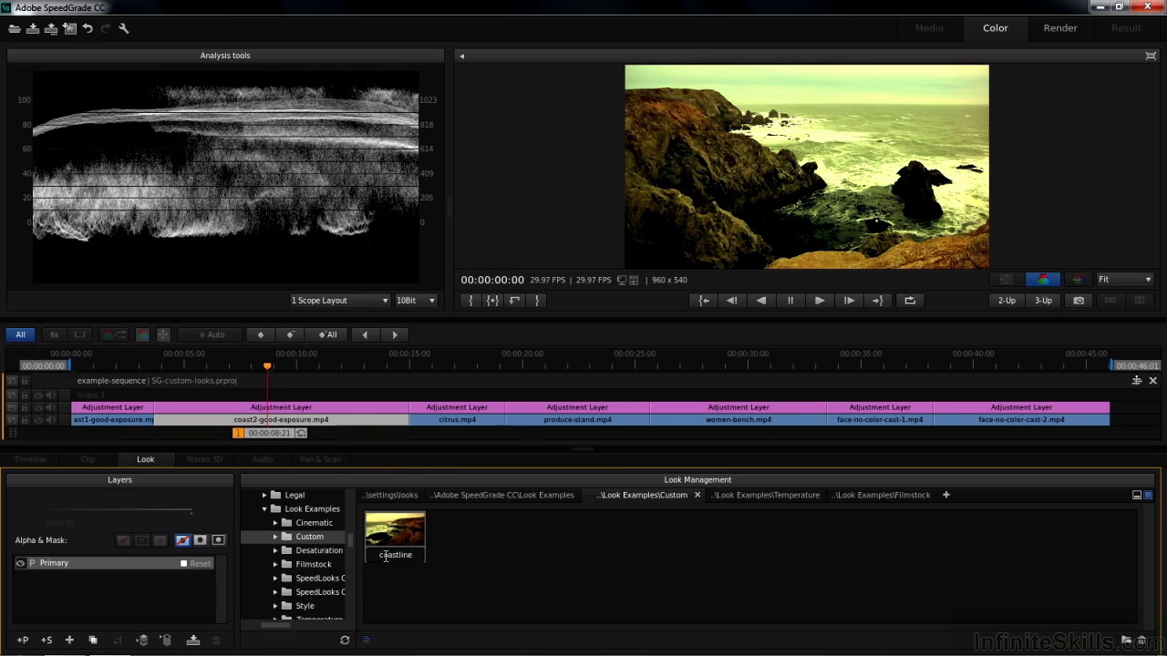
{"action": "left_click", "coordinate": [463, 365]}
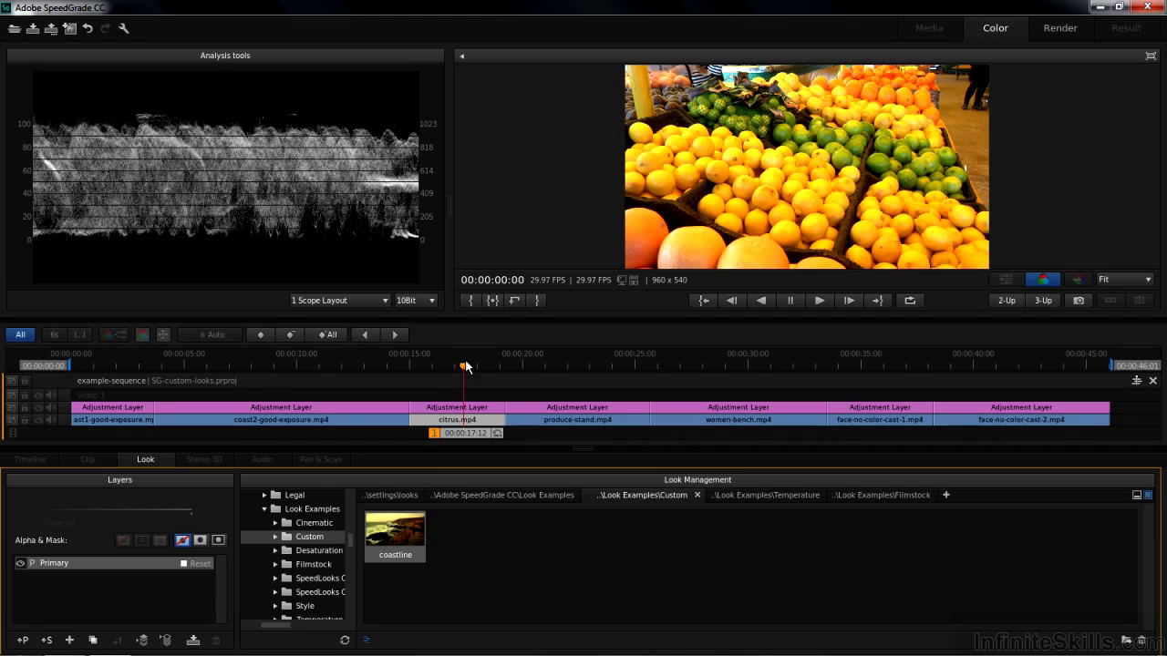
Apply the Cinematic 1 look to the citrus clip and inspect its CineSpace2383sRGB6bit LUT layer.
{"action": "left_click", "coordinate": [310, 523]}
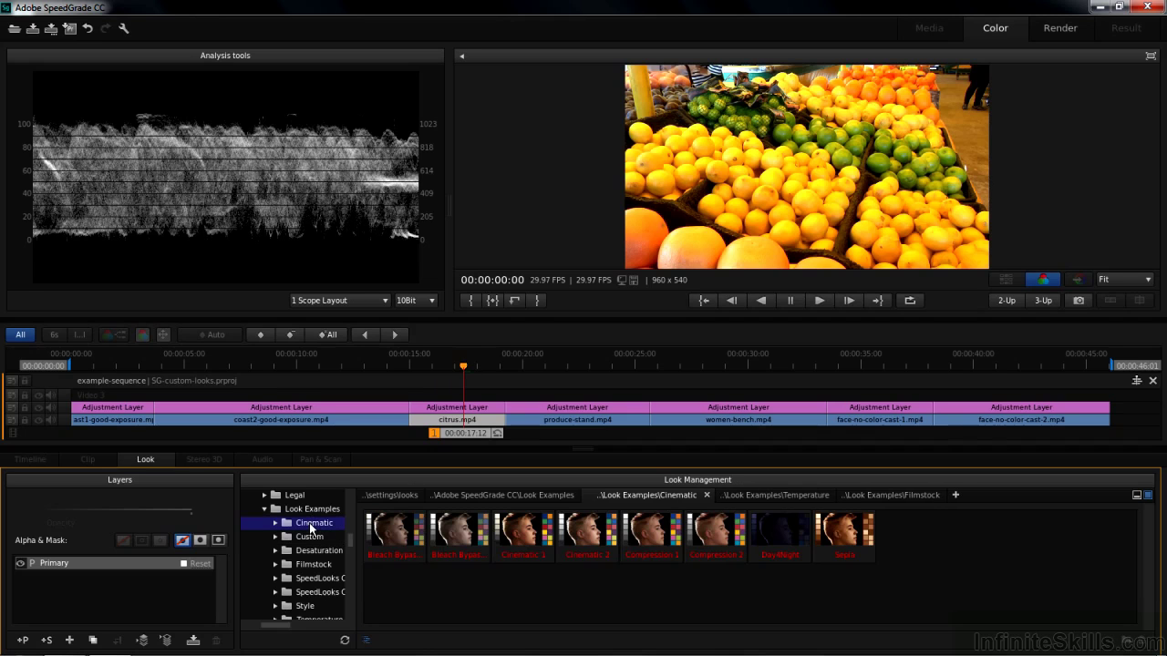
{"action": "double_click", "coordinate": [524, 538]}
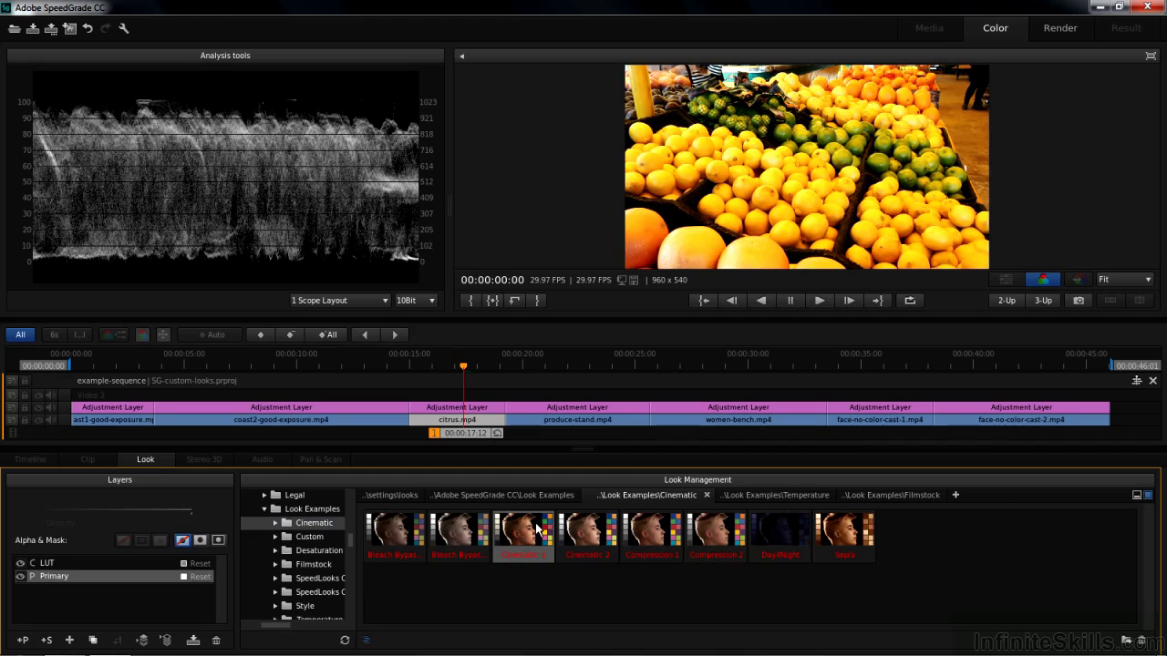
{"action": "left_click", "coordinate": [1136, 496]}
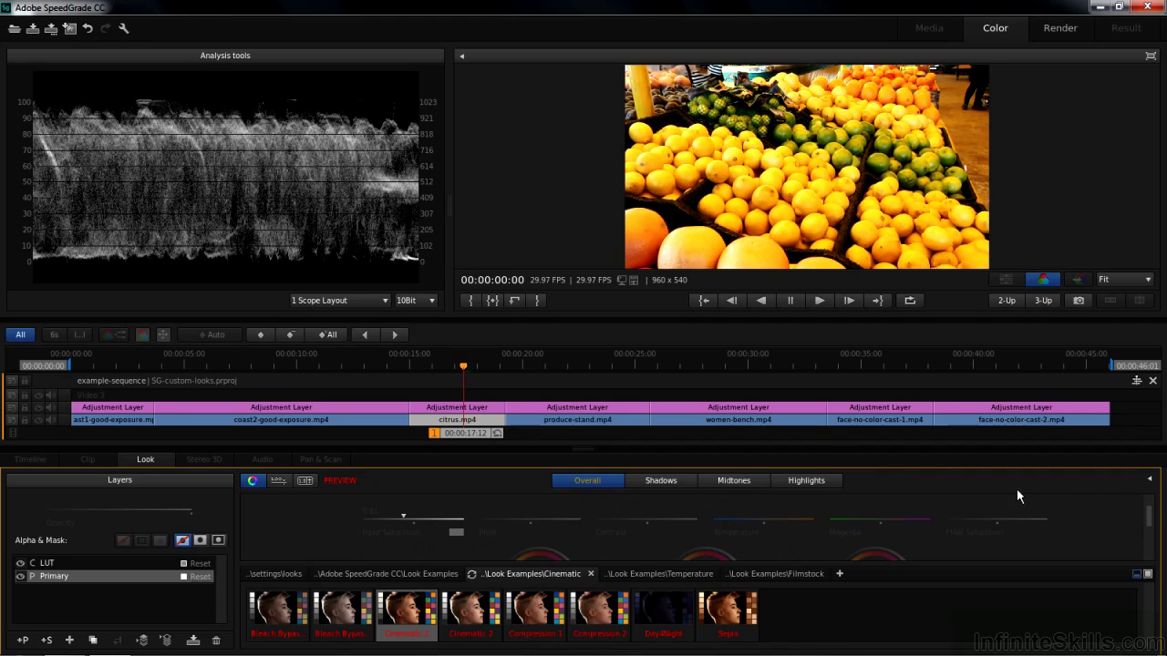
{"action": "left_click", "coordinate": [78, 562]}
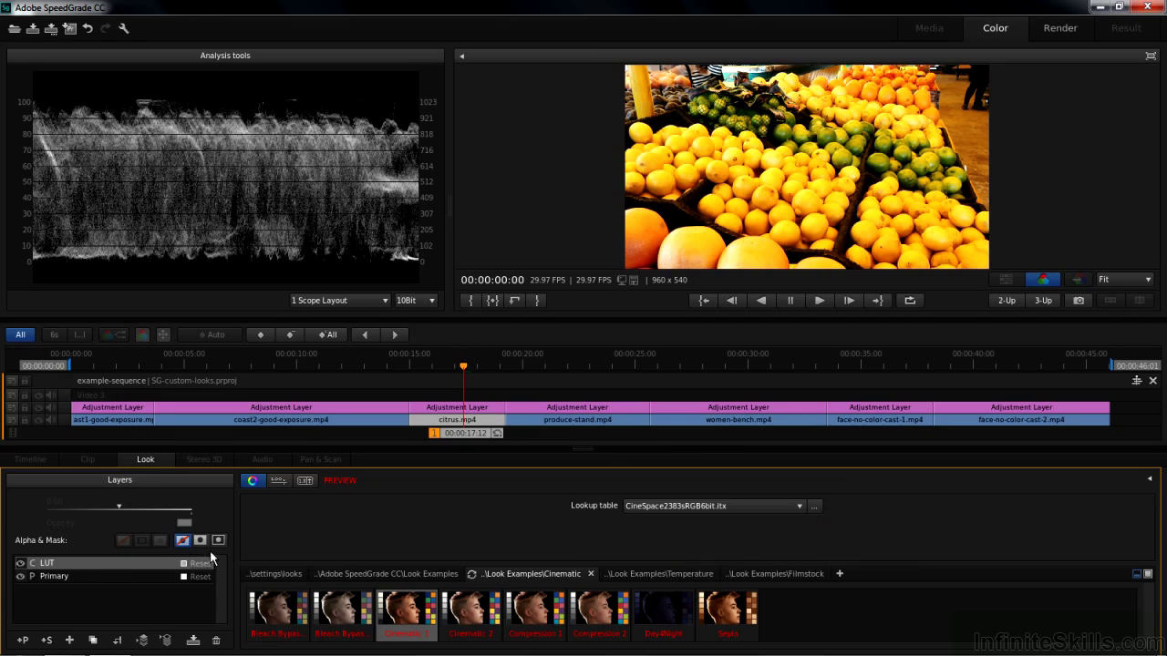
On the citrus Primary layer, rebalance shadow, midtone and highlight colour and raise Final Saturation to 1.55.
{"action": "left_click", "coordinate": [61, 575]}
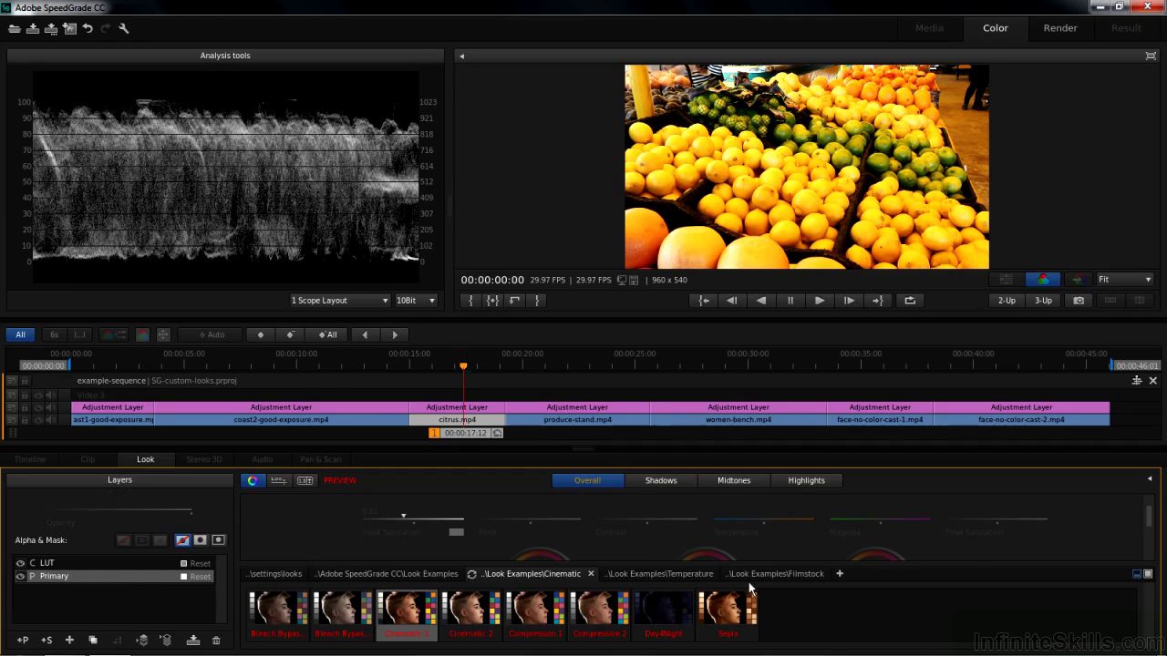
{"action": "left_click", "coordinate": [1133, 574]}
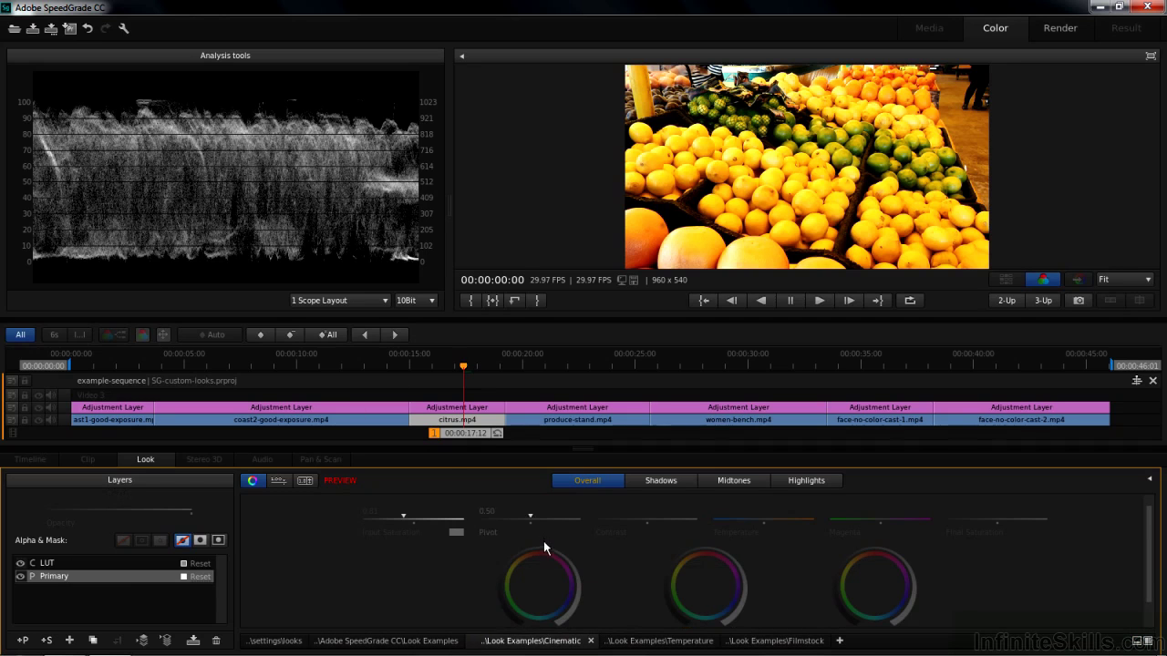
{"action": "left_click_drag", "start_coordinate": [541, 551], "coordinate": [528, 556]}
{"action": "left_click_drag", "start_coordinate": [875, 549], "coordinate": [914, 547]}
{"action": "mouse_move", "coordinate": [706, 550]}
{"action": "left_mouse_down"}
{"action": "mouse_move", "coordinate": [600, 569]}
{"action": "mouse_move", "coordinate": [572, 589]}
{"action": "left_mouse_up"}
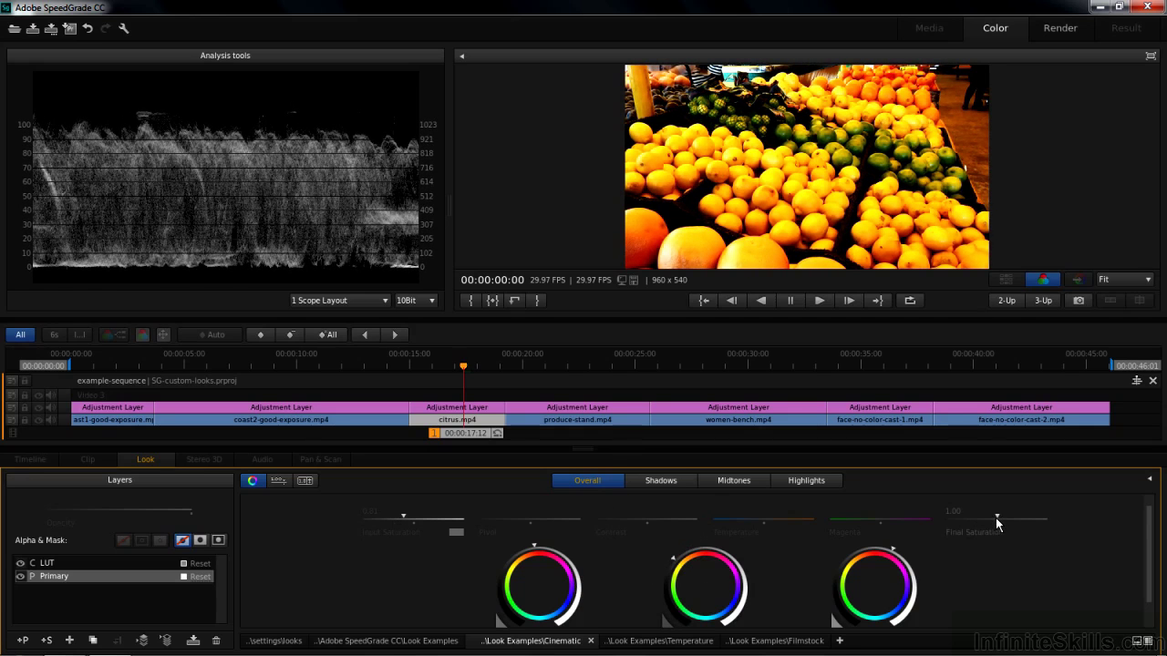
{"action": "left_click_drag", "start_coordinate": [998, 514], "coordinate": [1020, 514]}
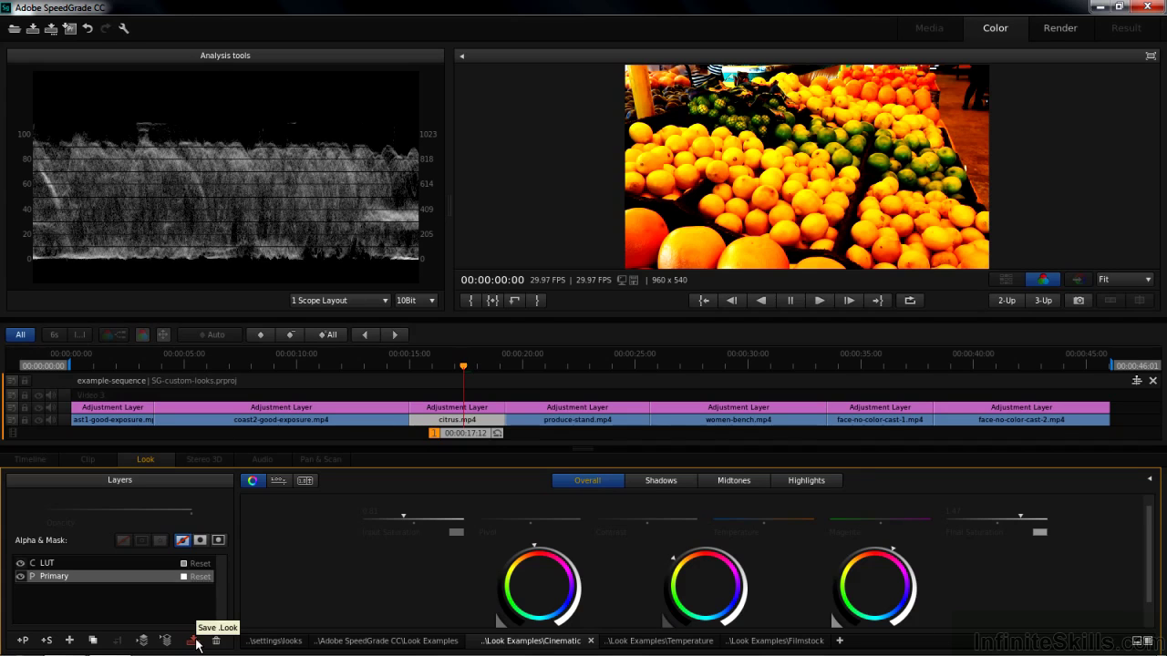
Save the citrus grade as a new look in the Custom folder named produce.
{"action": "left_click", "coordinate": [1146, 642]}
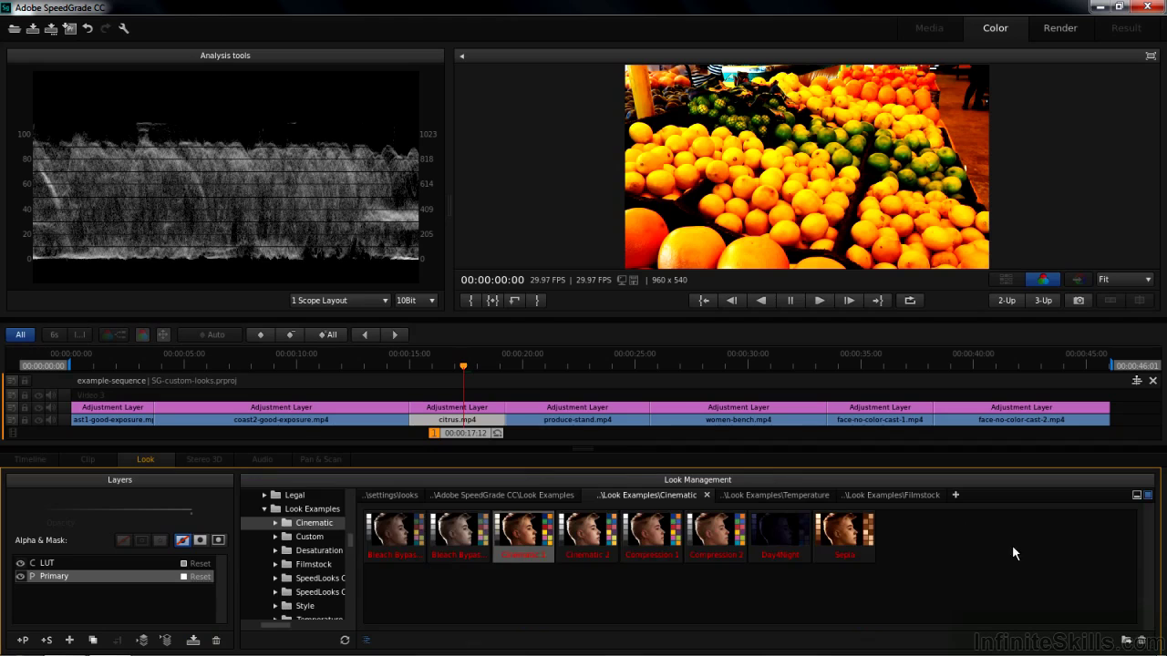
{"action": "left_click", "coordinate": [322, 537]}
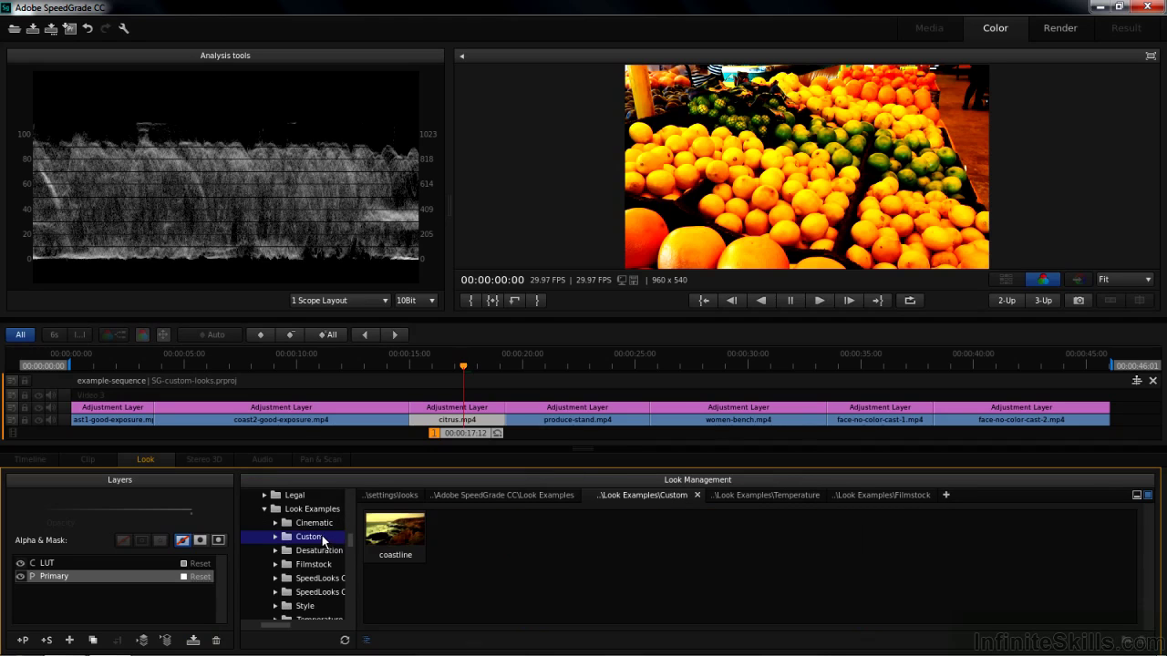
{"action": "left_click", "coordinate": [192, 641]}
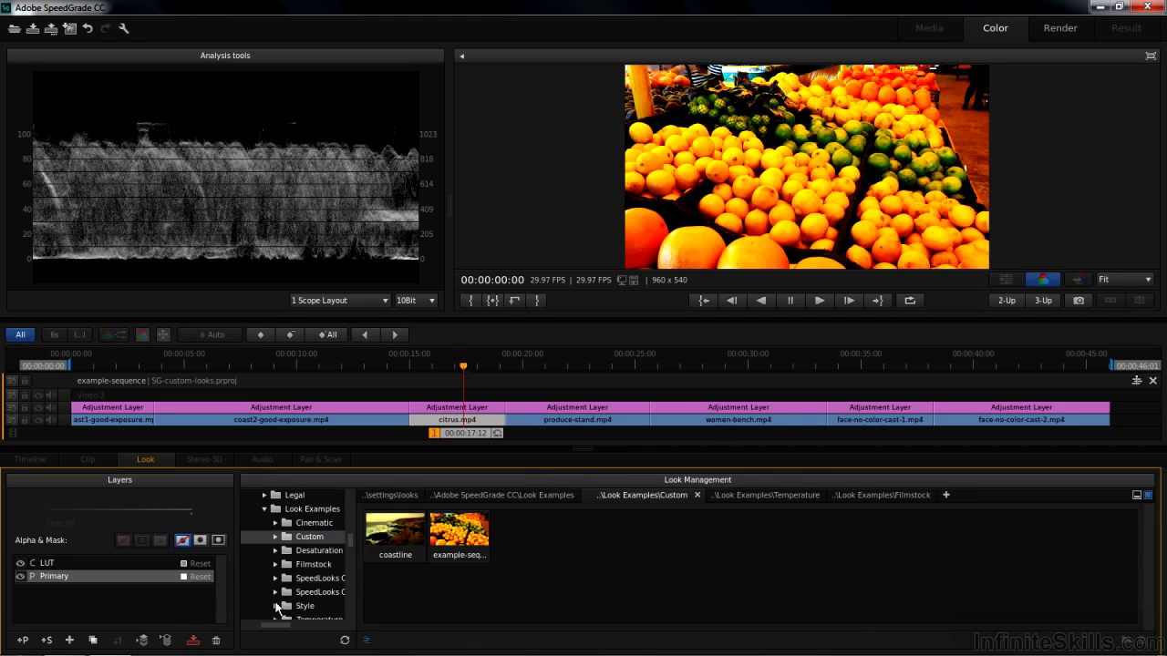
{"action": "left_click", "coordinate": [460, 553]}
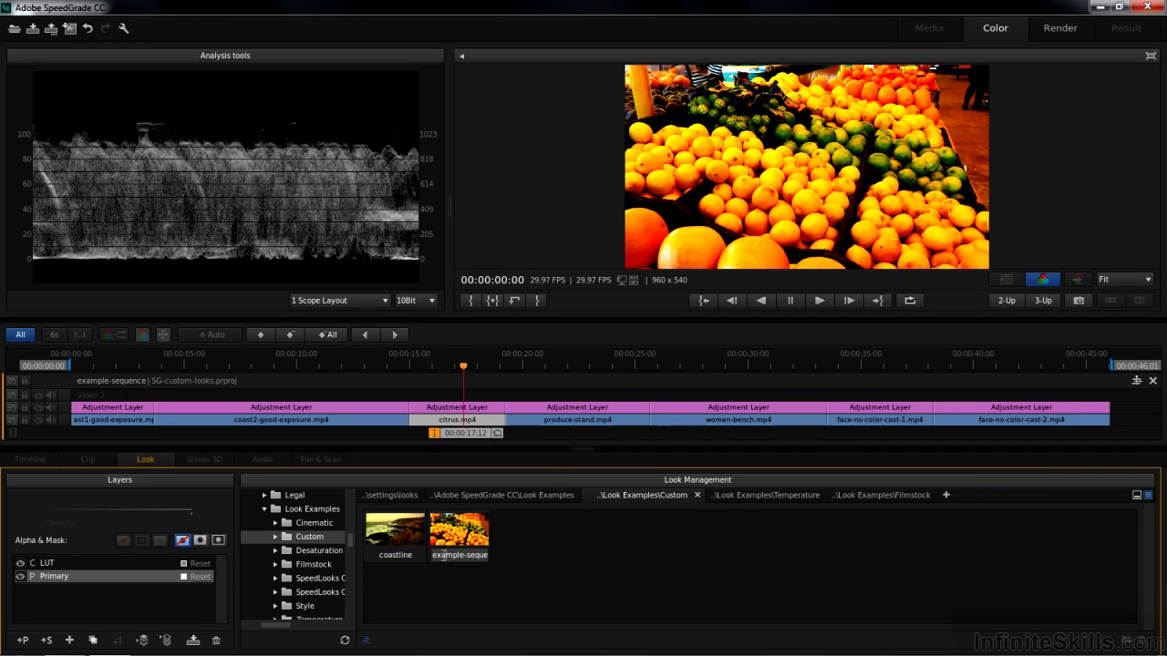
{"action": "left_click", "coordinate": [442, 555]}
{"action": "key", "text": "End"}
{"action": "type", "text": "produce"}
{"action": "key", "text": "Return"}
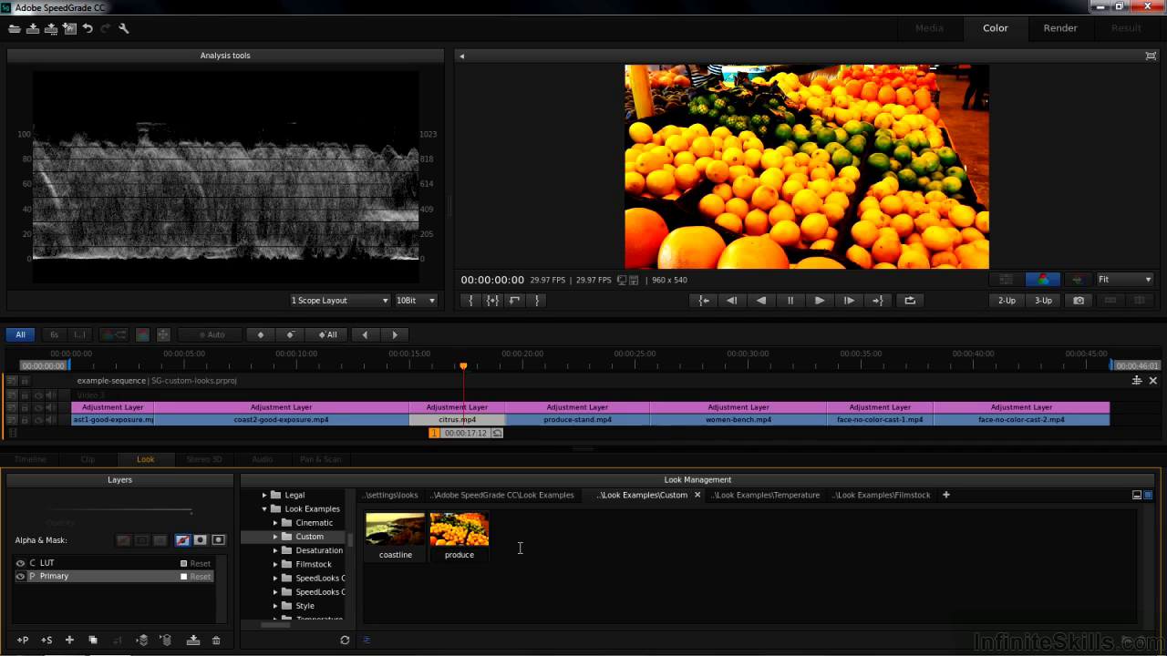
Apply the produce look to the produce-stand clip, then preview the women-bench clip.
{"action": "left_click", "coordinate": [572, 365]}
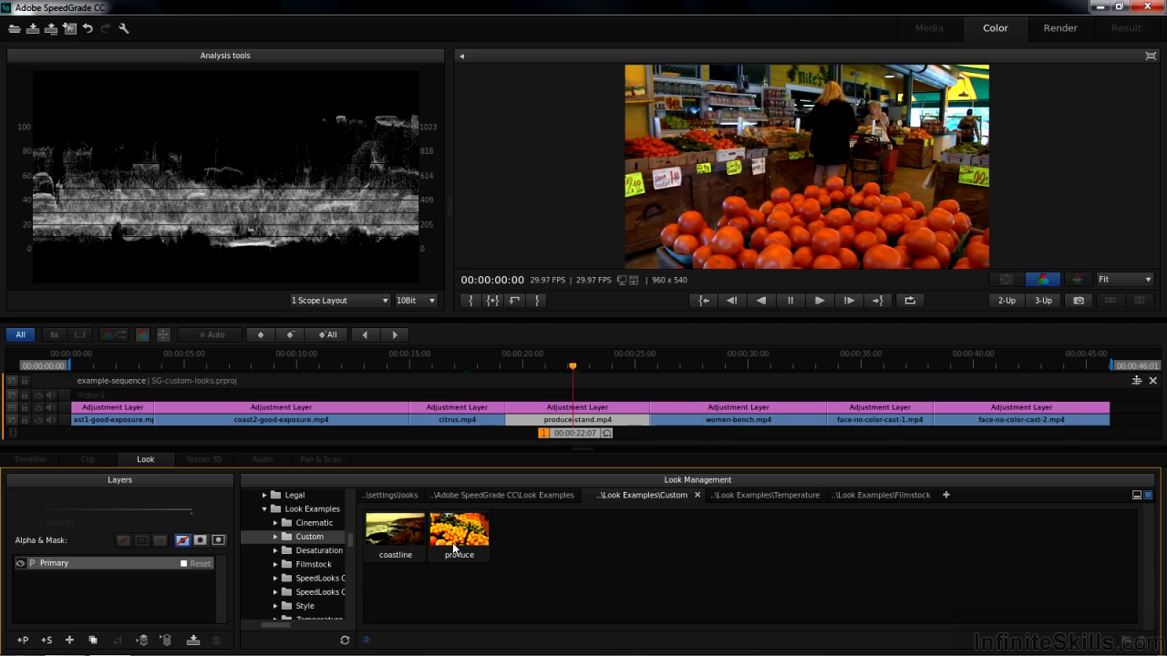
{"action": "double_click", "coordinate": [447, 553]}
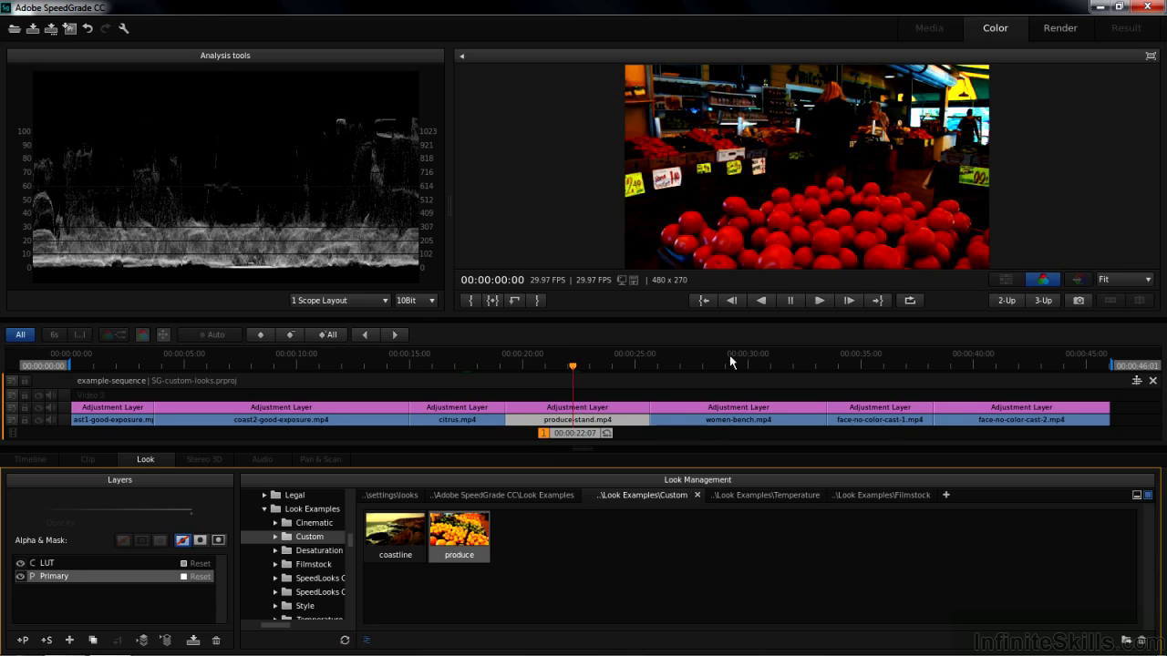
{"action": "left_click", "coordinate": [769, 364]}
{"action": "left_click_drag", "start_coordinate": [790, 431], "coordinate": [743, 434]}
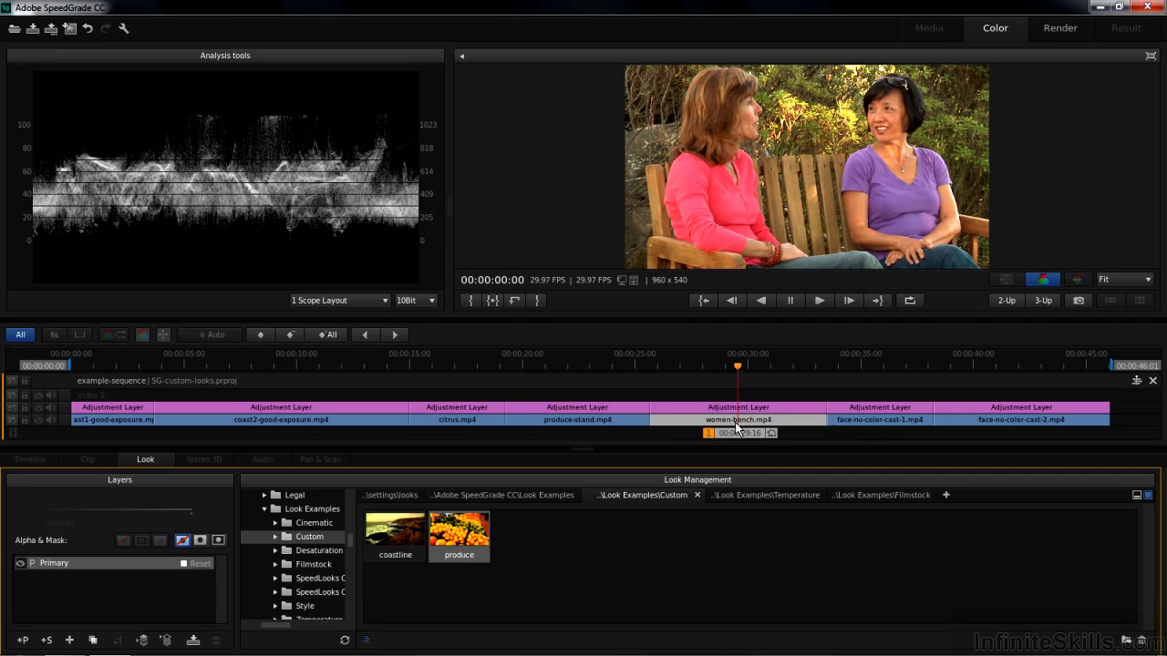
Add a LUT layer to the women-bench clip using the REC.709 - NORMAL lookup table.
{"action": "left_click", "coordinate": [69, 640]}
{"action": "left_click", "coordinate": [95, 588]}
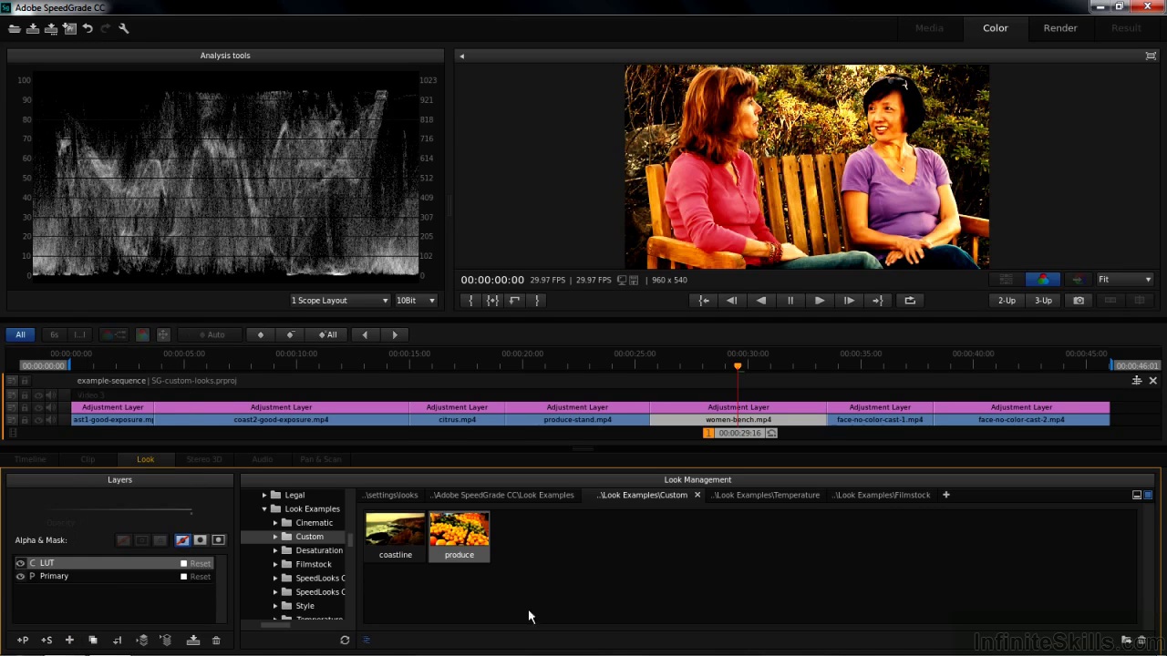
{"action": "left_click", "coordinate": [1148, 496]}
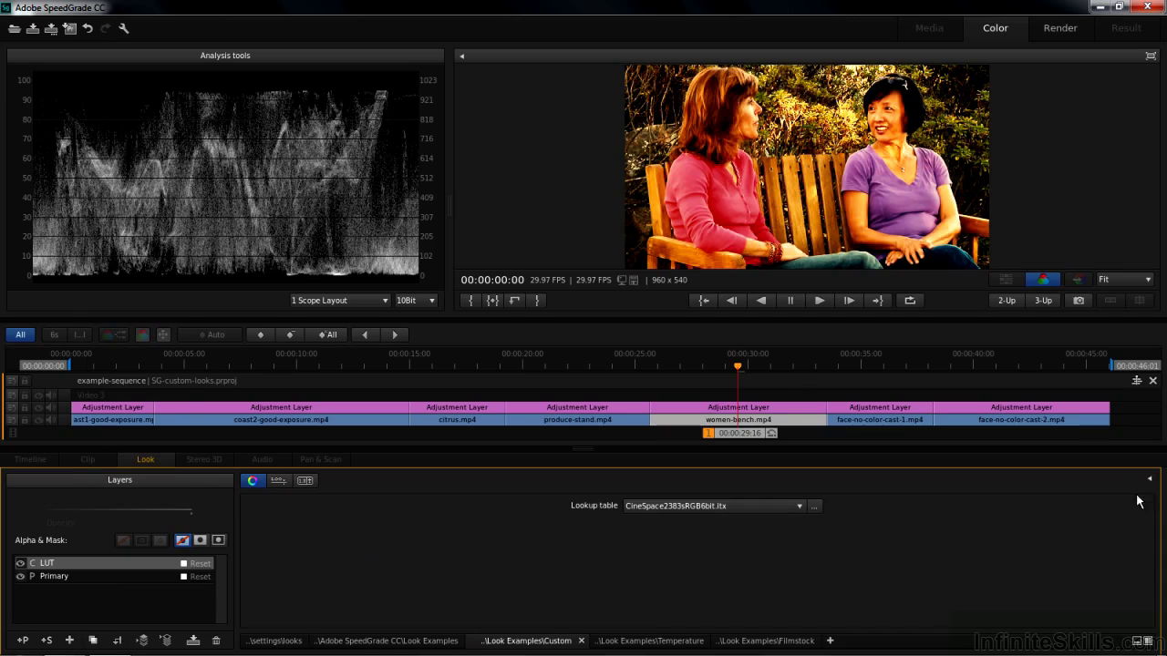
{"action": "left_click", "coordinate": [799, 506]}
{"action": "left_click_drag", "start_coordinate": [798, 293], "coordinate": [806, 524]}
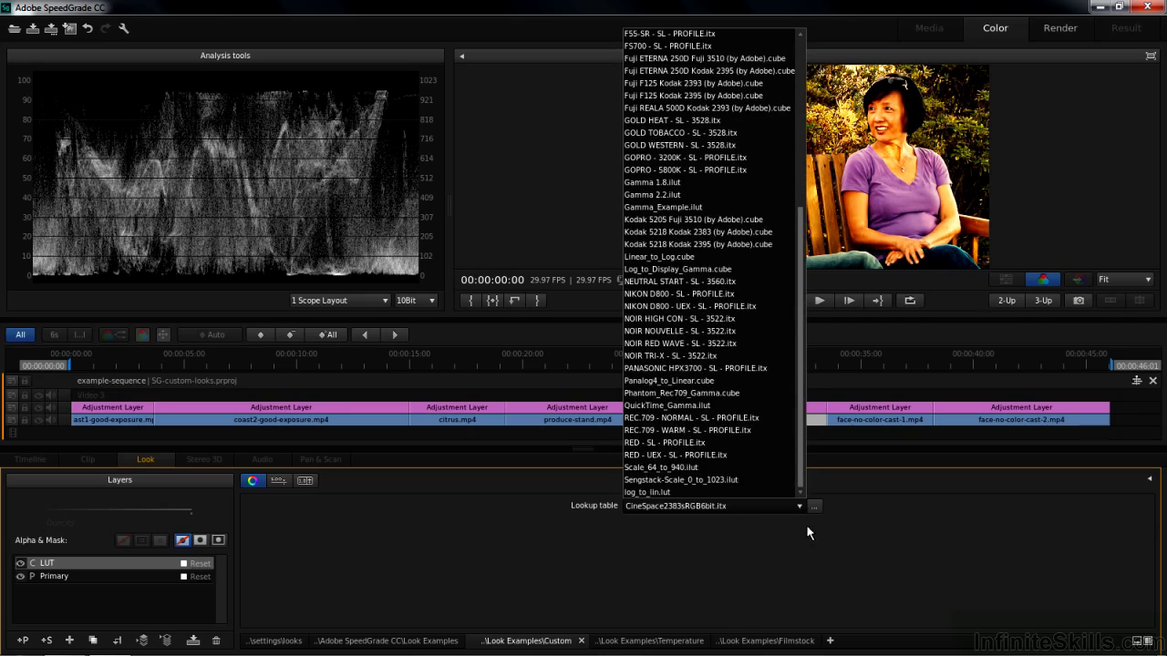
{"action": "left_click", "coordinate": [691, 417]}
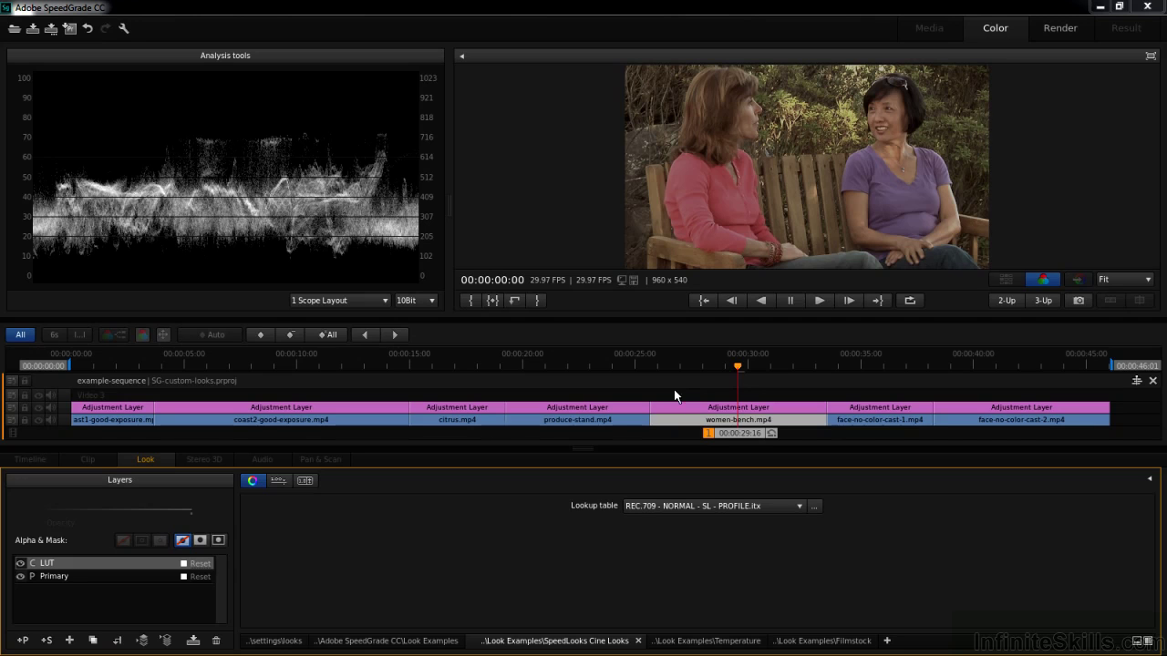
Give the adjustment layer its own LUT layer set to BLUE INTENSE - SL - 3527.itx.
{"action": "left_click", "coordinate": [709, 407]}
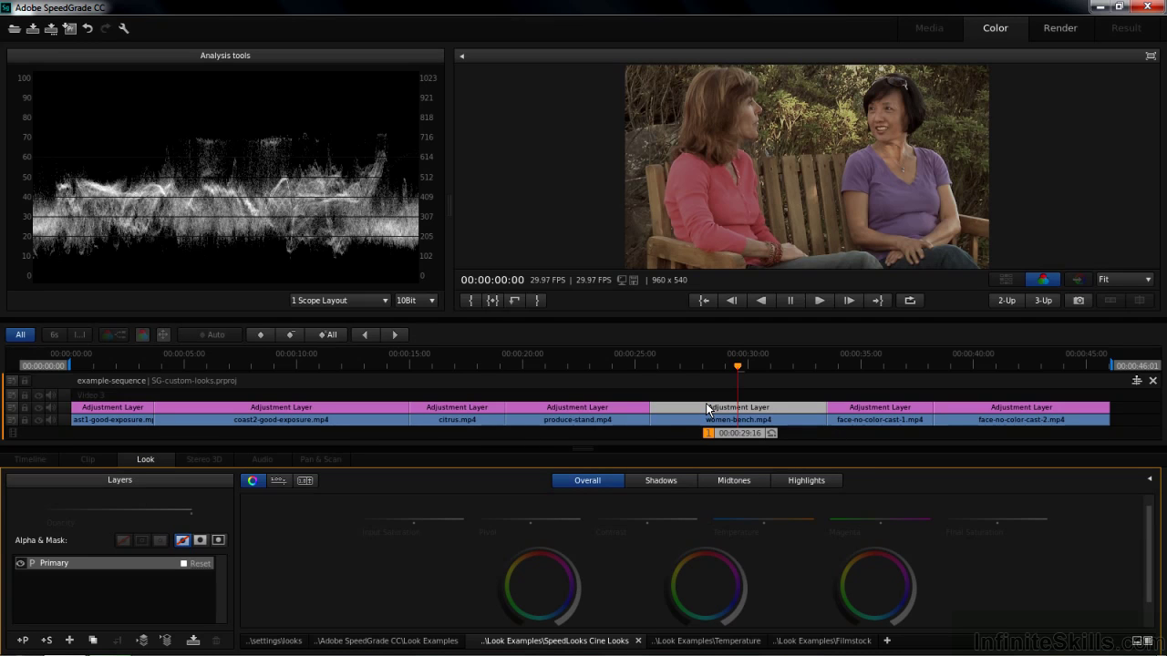
{"action": "left_click", "coordinate": [70, 642]}
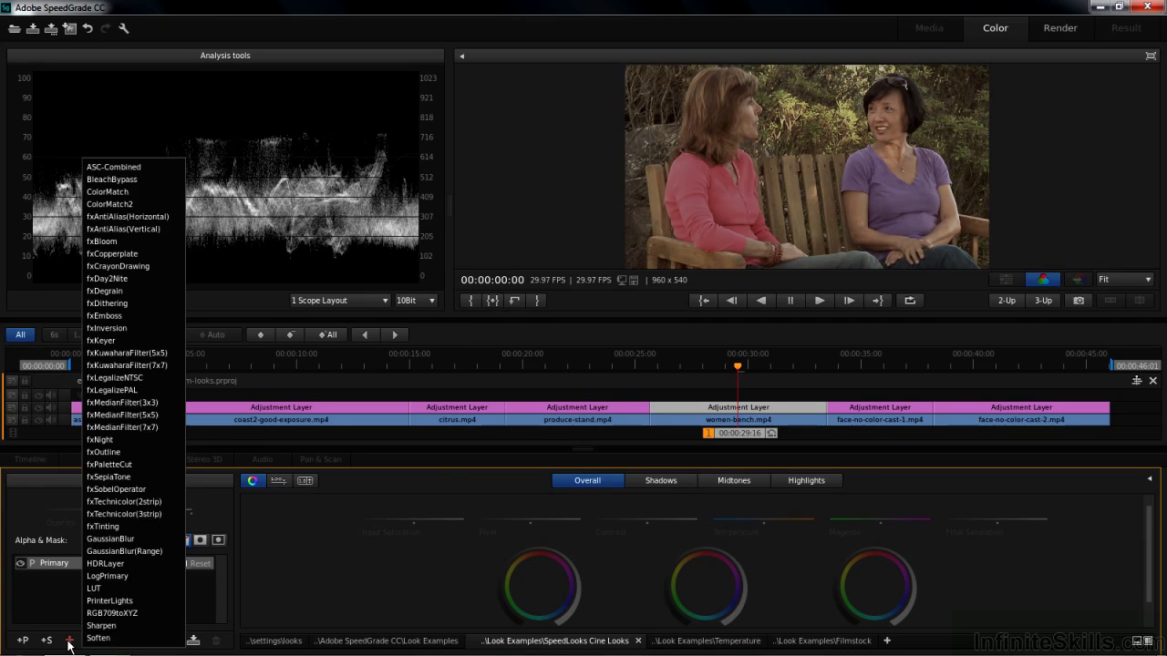
{"action": "left_click", "coordinate": [107, 589]}
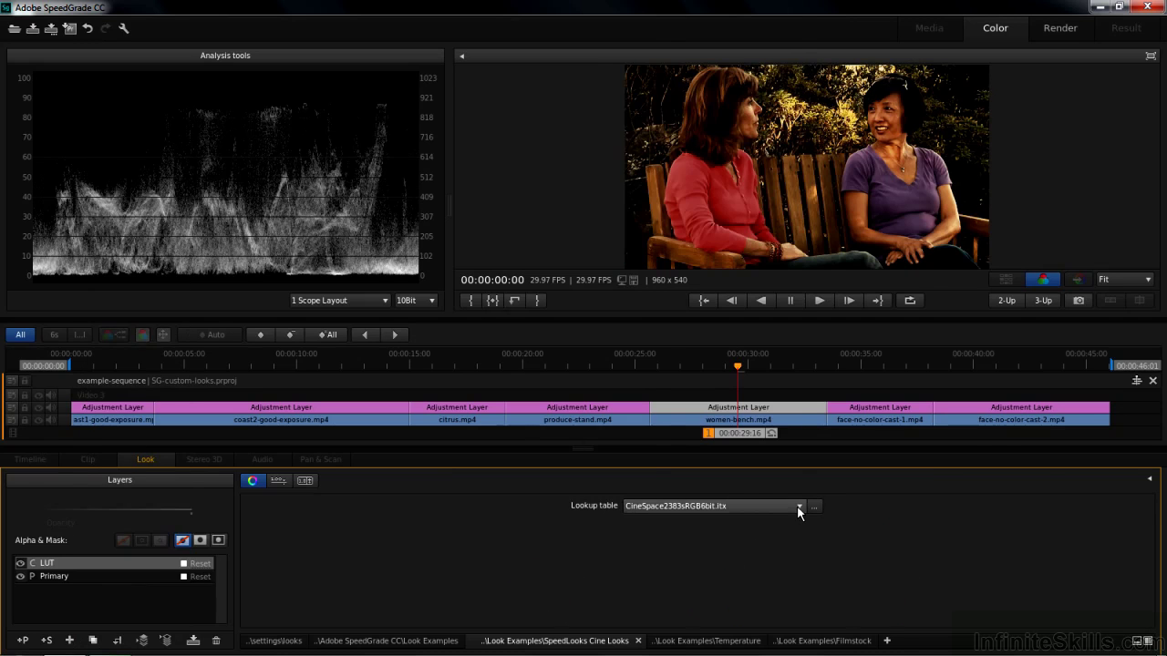
{"action": "left_click", "coordinate": [798, 506]}
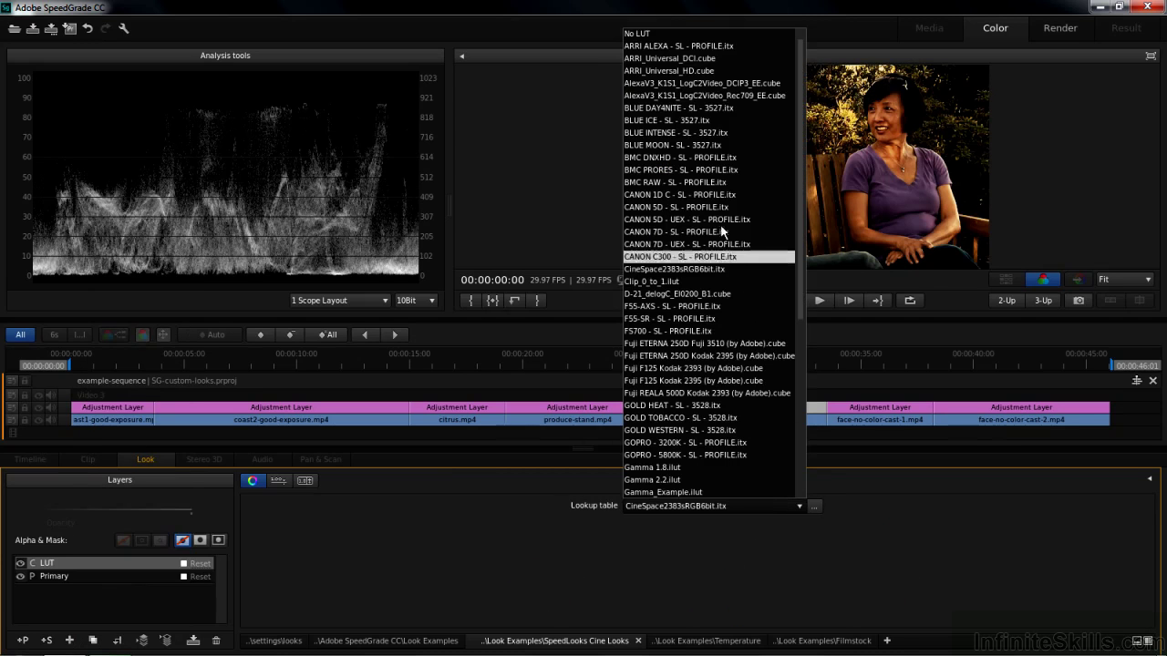
{"action": "left_click", "coordinate": [678, 133]}
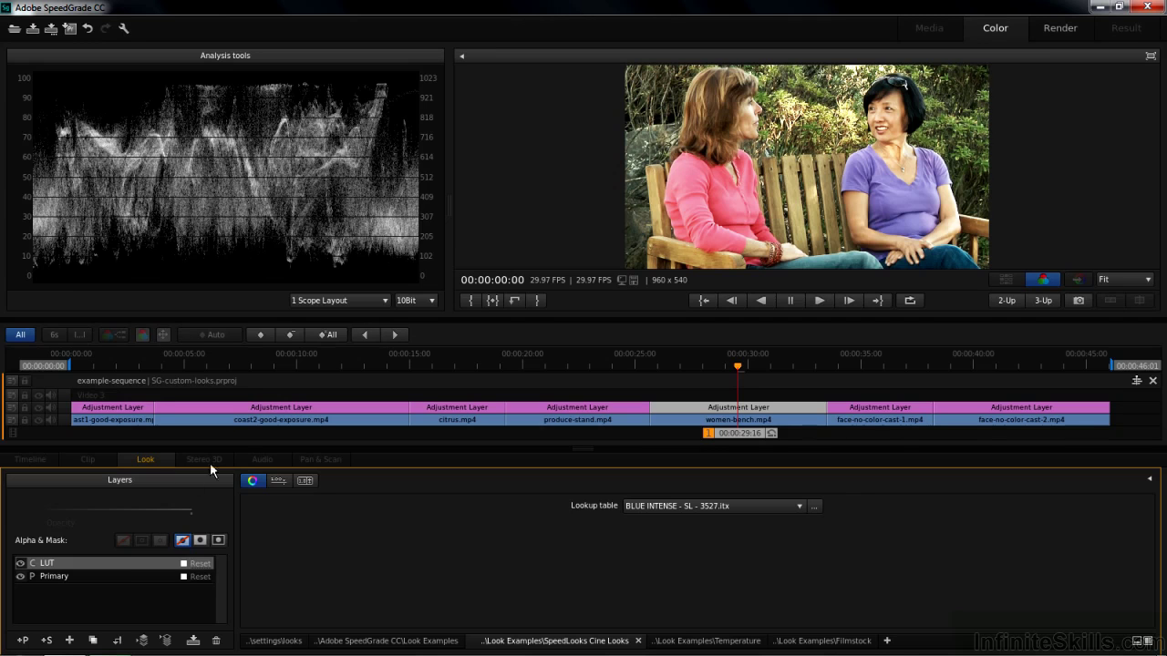
{"action": "left_click", "coordinate": [124, 576]}
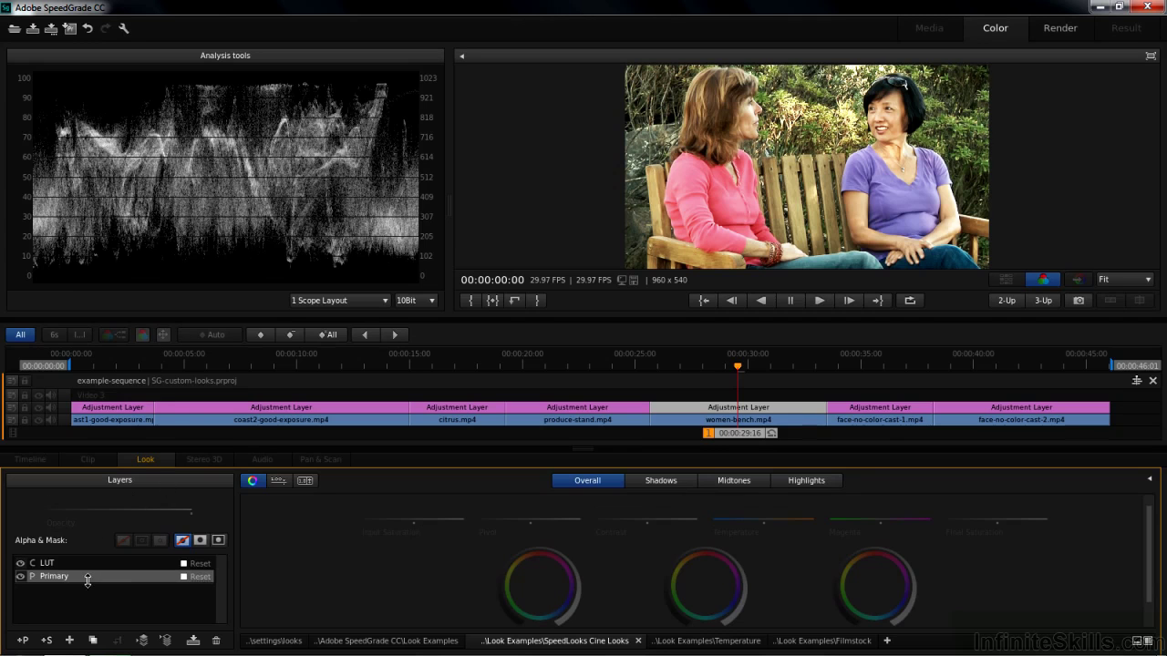
Move the Primary layer above the LUT and shift the shadows' and highlights' colour balance.
{"action": "left_click_drag", "start_coordinate": [87, 578], "coordinate": [90, 559]}
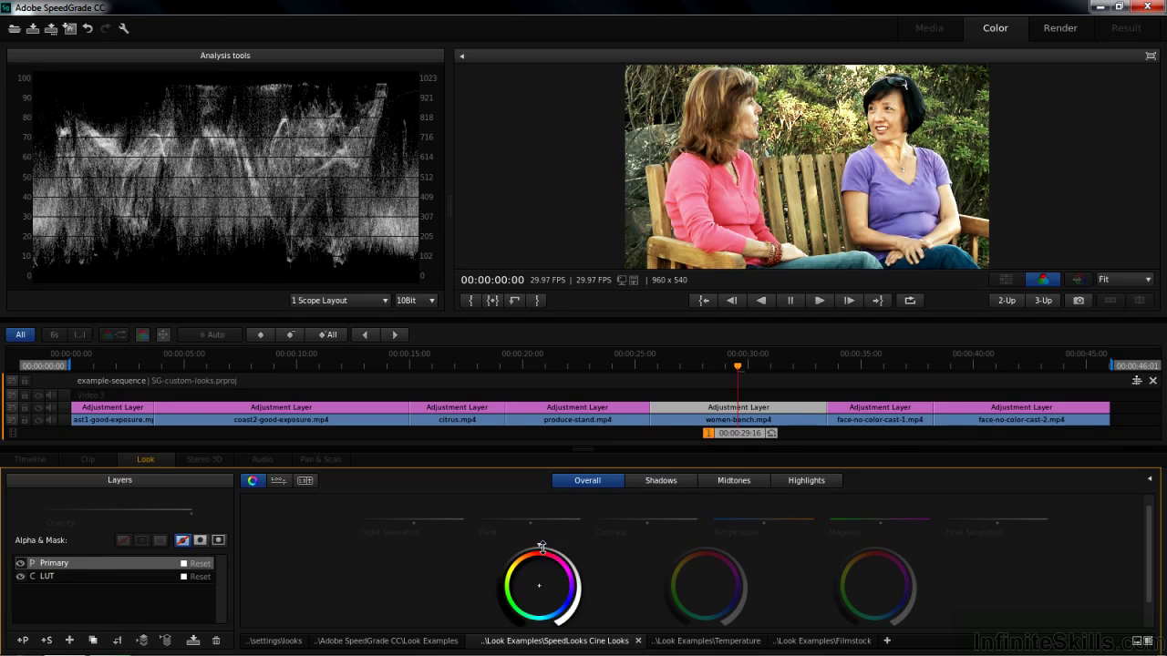
{"action": "left_click_drag", "start_coordinate": [544, 547], "coordinate": [524, 556]}
{"action": "left_click_drag", "start_coordinate": [880, 548], "coordinate": [943, 543]}
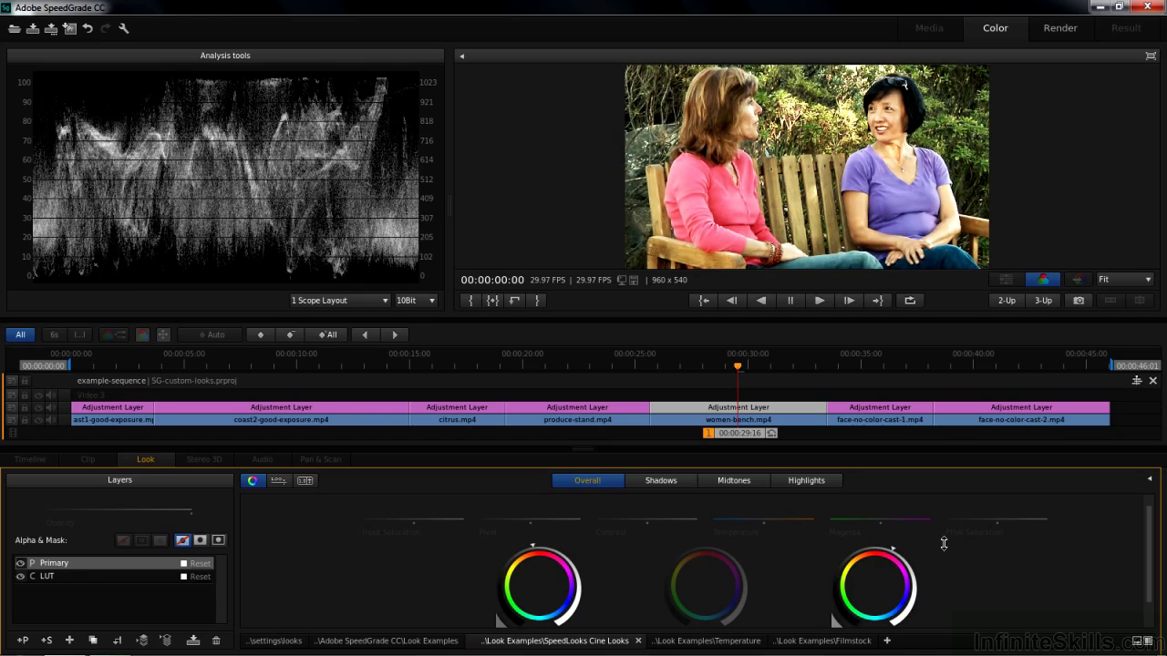
Reset the Gain, Gamma and Offset wheels, then darken shadows and adjust highlight brightness.
{"action": "double_click", "coordinate": [875, 585]}
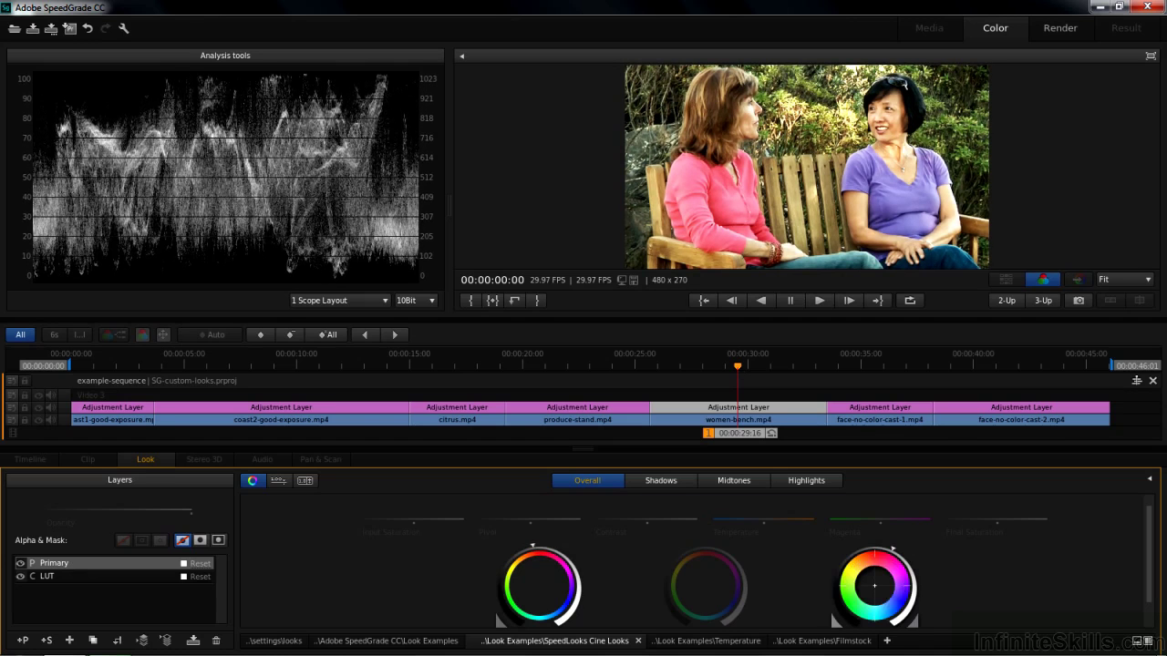
{"action": "double_click", "coordinate": [705, 585]}
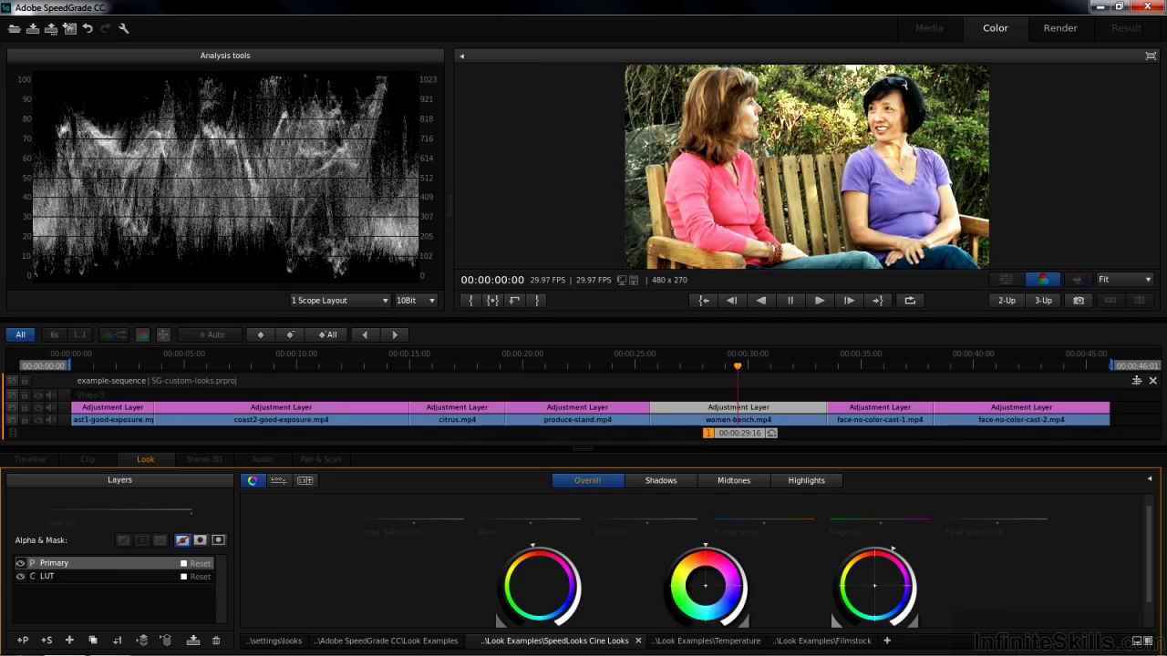
{"action": "double_click", "coordinate": [543, 590]}
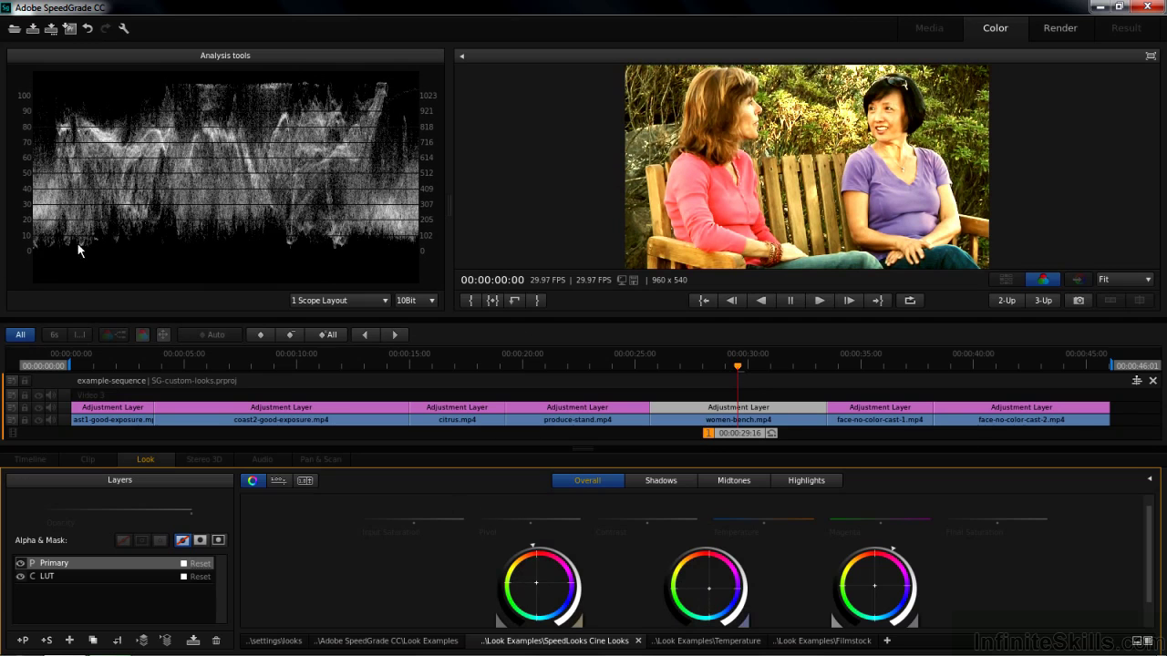
{"action": "left_click_drag", "start_coordinate": [534, 550], "coordinate": [520, 554]}
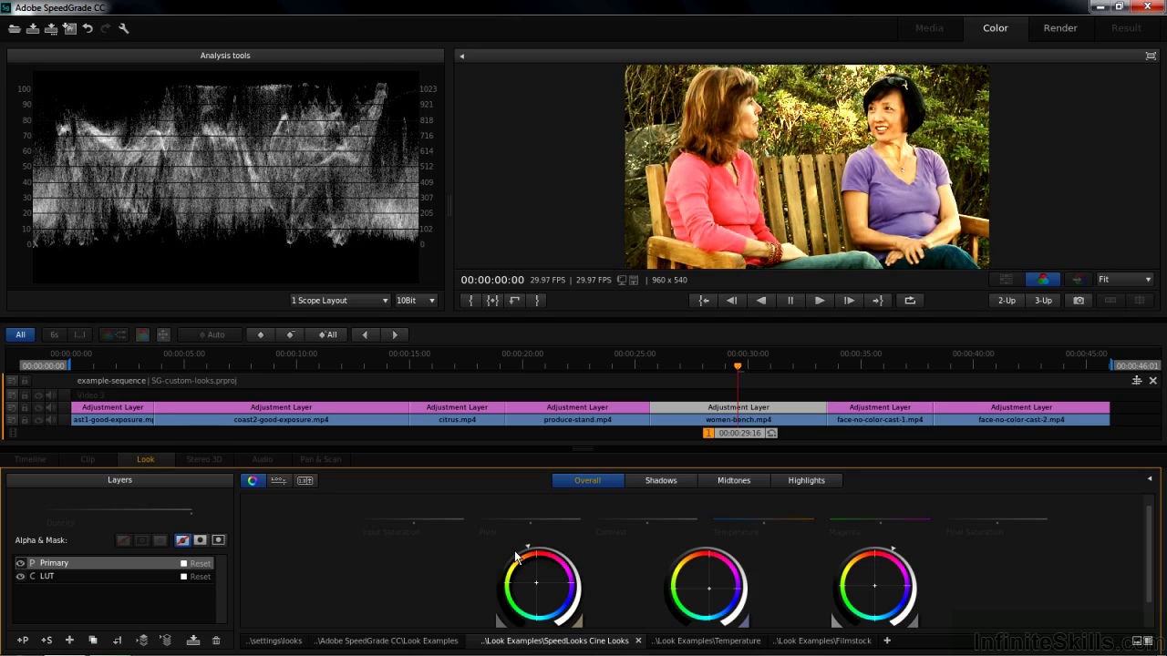
{"action": "mouse_move", "coordinate": [893, 554]}
{"action": "left_mouse_down"}
{"action": "mouse_move", "coordinate": [864, 545]}
{"action": "mouse_move", "coordinate": [893, 553]}
{"action": "mouse_move", "coordinate": [884, 556]}
{"action": "left_mouse_up"}
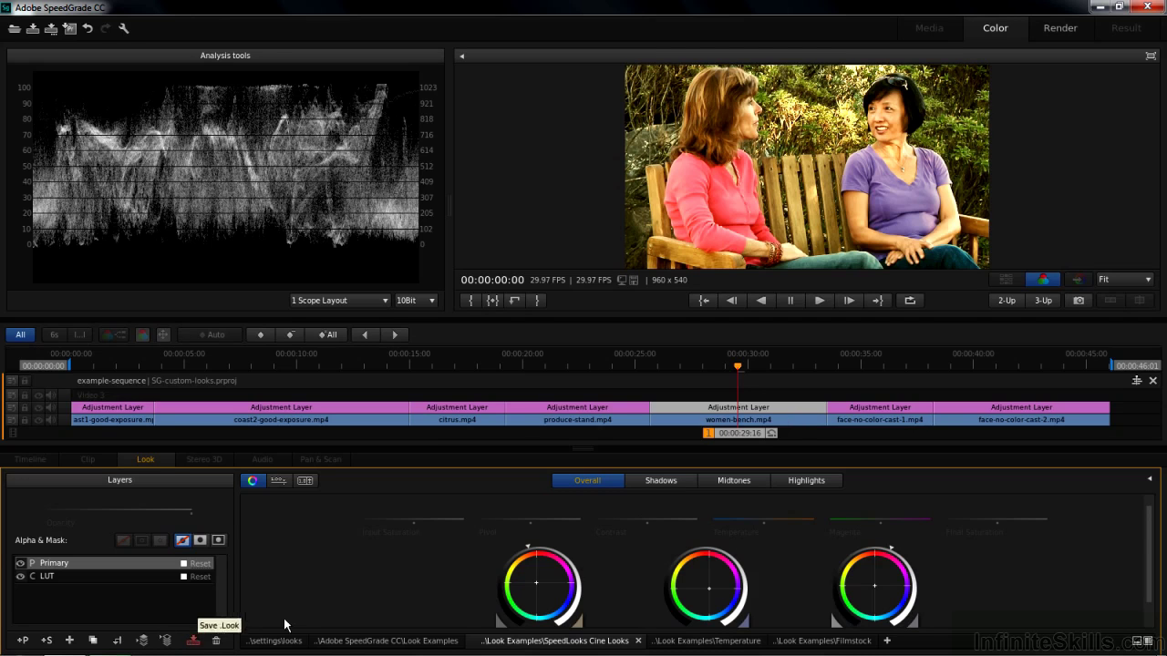
Save the current grade as a new look in the Custom folder and name it 'women'.
{"action": "left_click", "coordinate": [1138, 640]}
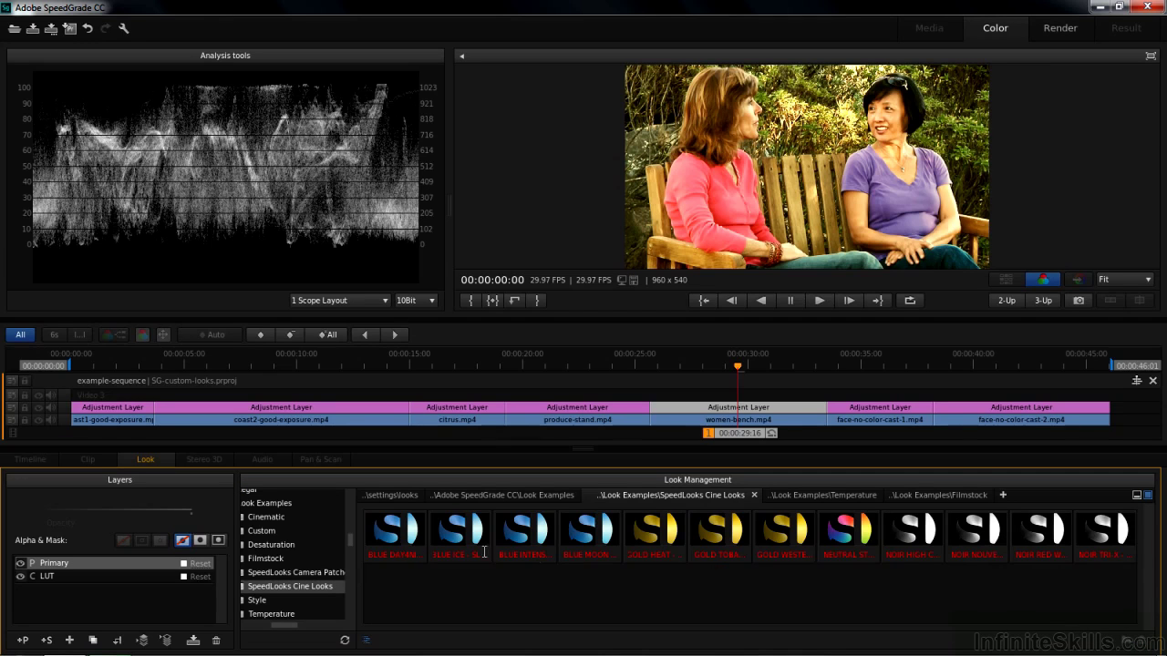
{"action": "left_click", "coordinate": [270, 532]}
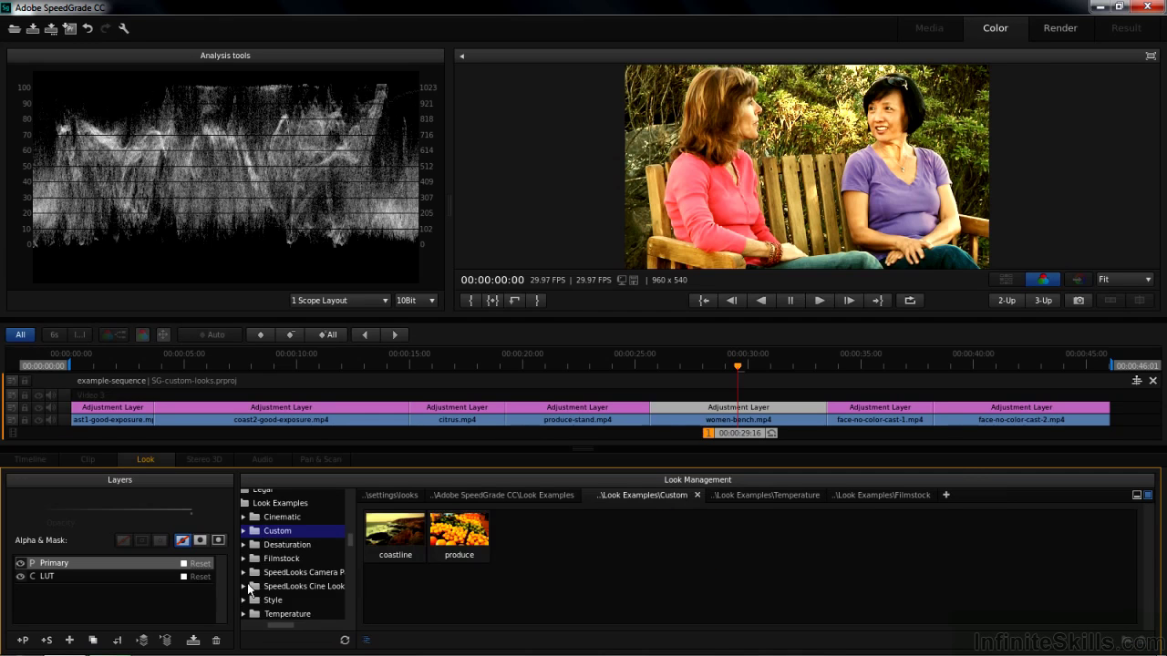
{"action": "left_click", "coordinate": [192, 640]}
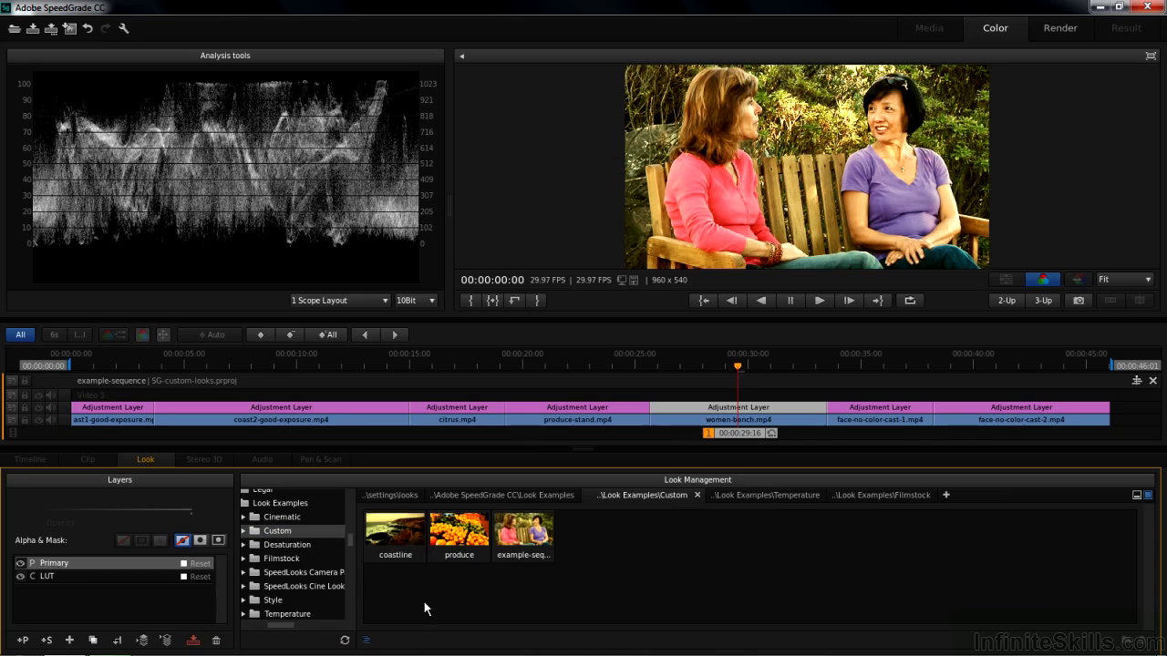
{"action": "double_click", "coordinate": [510, 554]}
{"action": "left_click_drag", "start_coordinate": [500, 554], "coordinate": [615, 556]}
{"action": "key", "text": "BackSpace"}
{"action": "type", "text": "women"}
{"action": "key", "text": "Return"}
Apply the women look to both face-no-color-cast-1 and face-no-color-cast-2.
{"action": "left_click", "coordinate": [881, 365]}
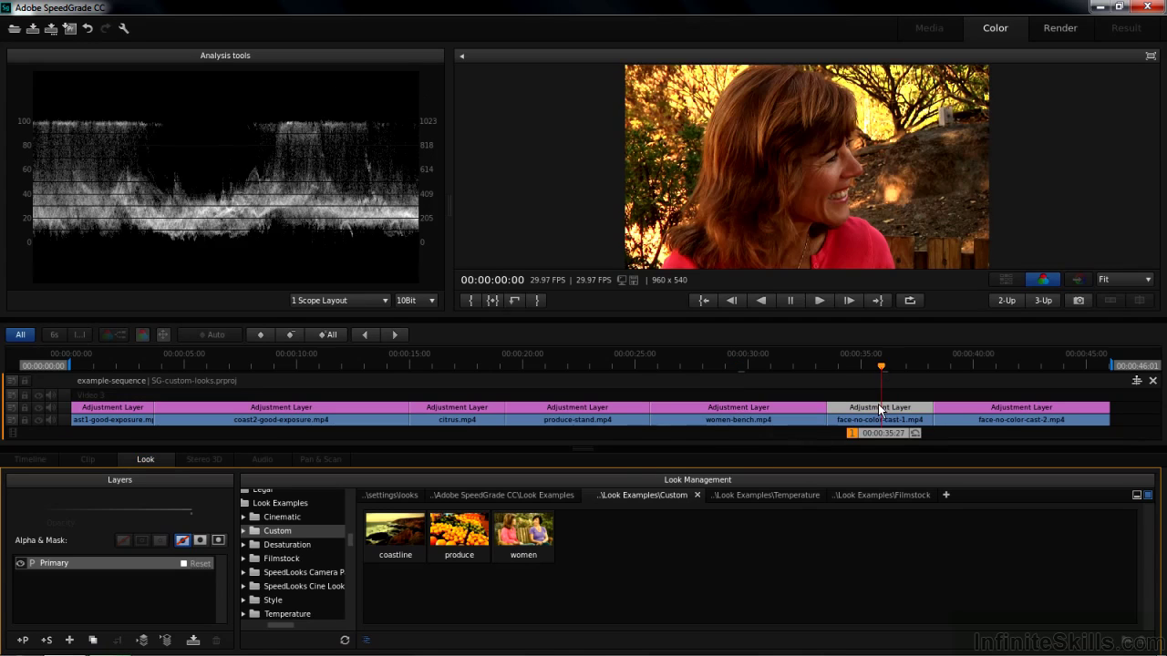
{"action": "double_click", "coordinate": [526, 530]}
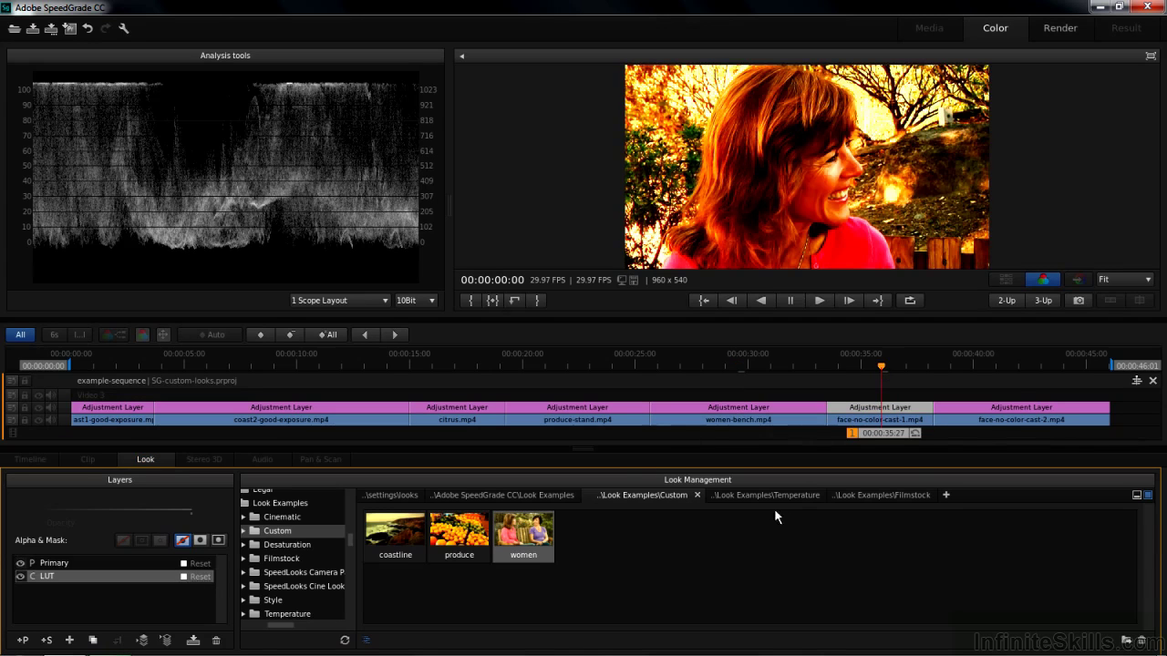
{"action": "left_click", "coordinate": [1005, 364]}
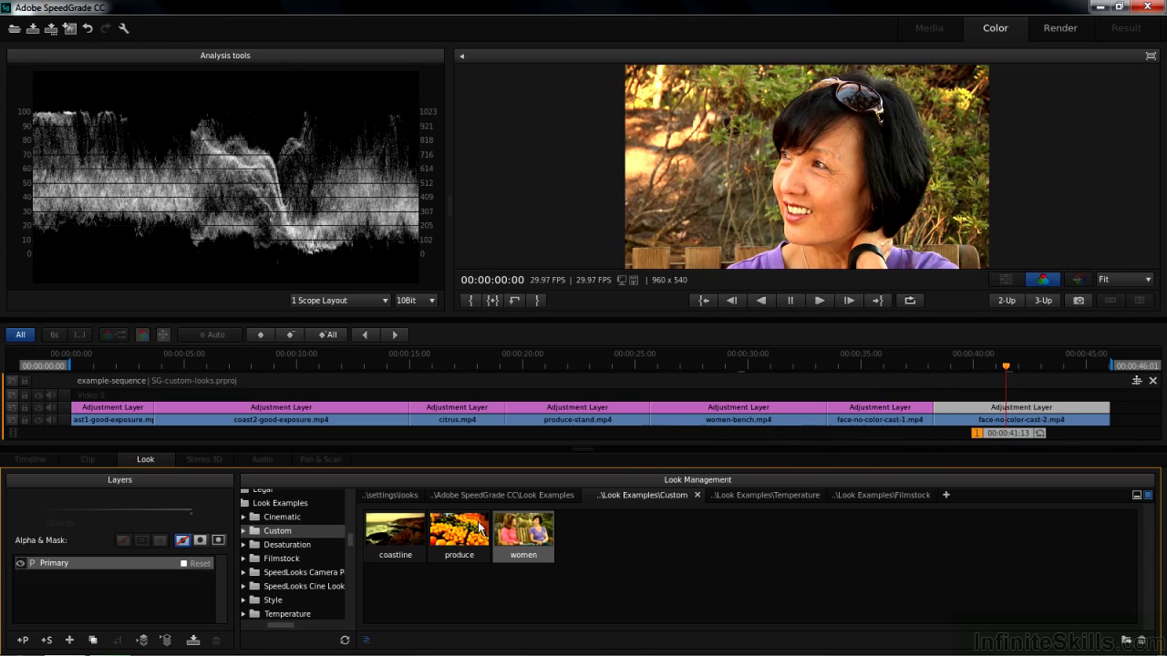
{"action": "double_click", "coordinate": [525, 541]}
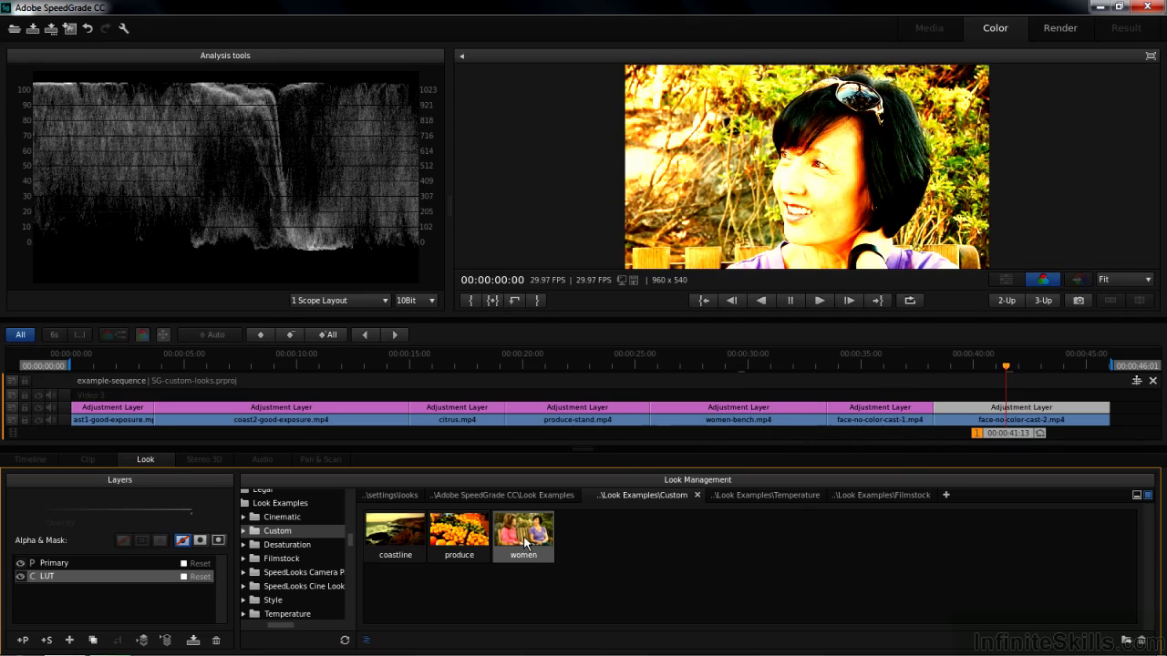
{"action": "left_click", "coordinate": [875, 364]}
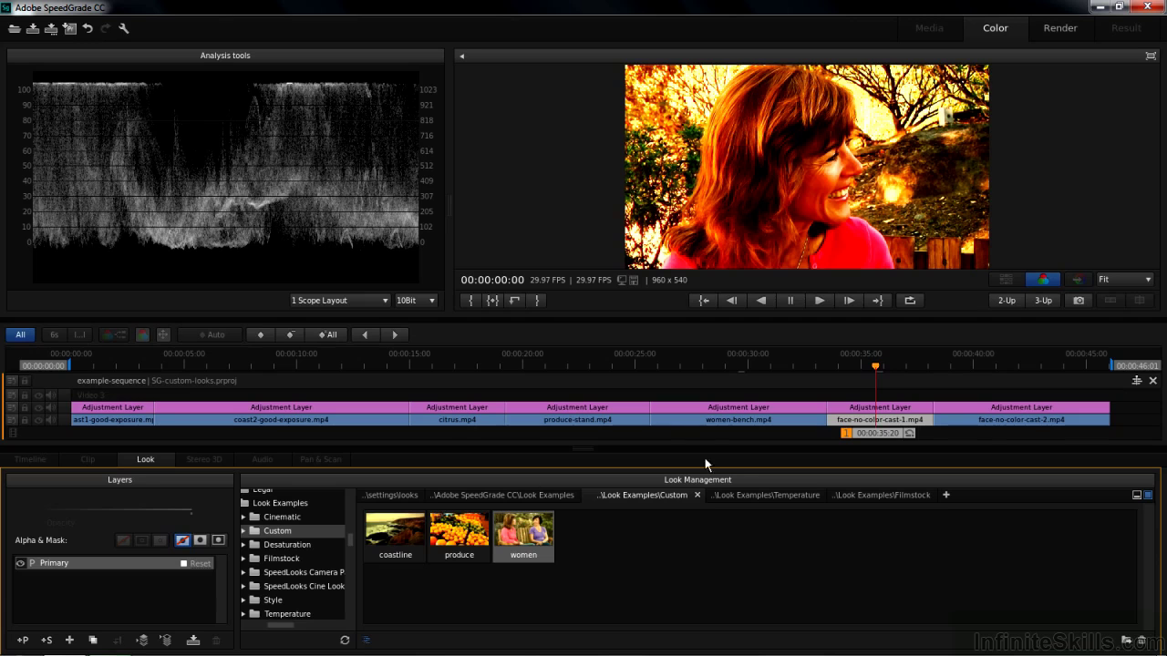
Add a LUT layer to face-no-color-cast-1 using REC.709 - NORMAL - SL - PROFILE.itx.
{"action": "left_click", "coordinate": [71, 643]}
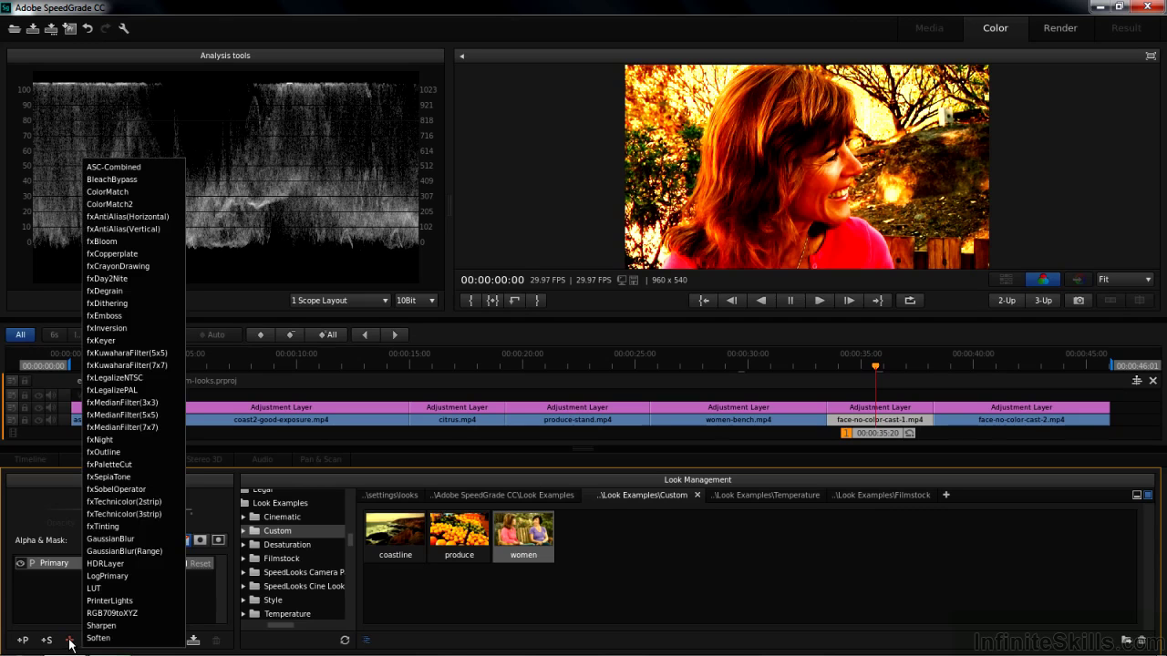
{"action": "left_click", "coordinate": [109, 589]}
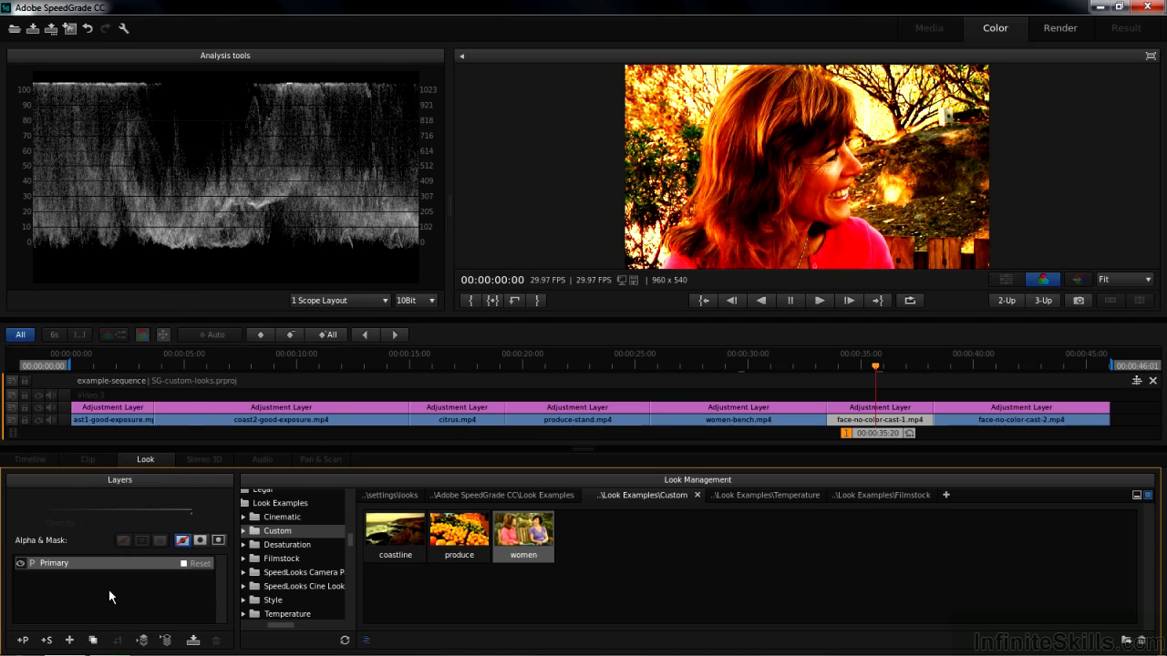
{"action": "left_click", "coordinate": [1137, 495]}
{"action": "left_click", "coordinate": [802, 504]}
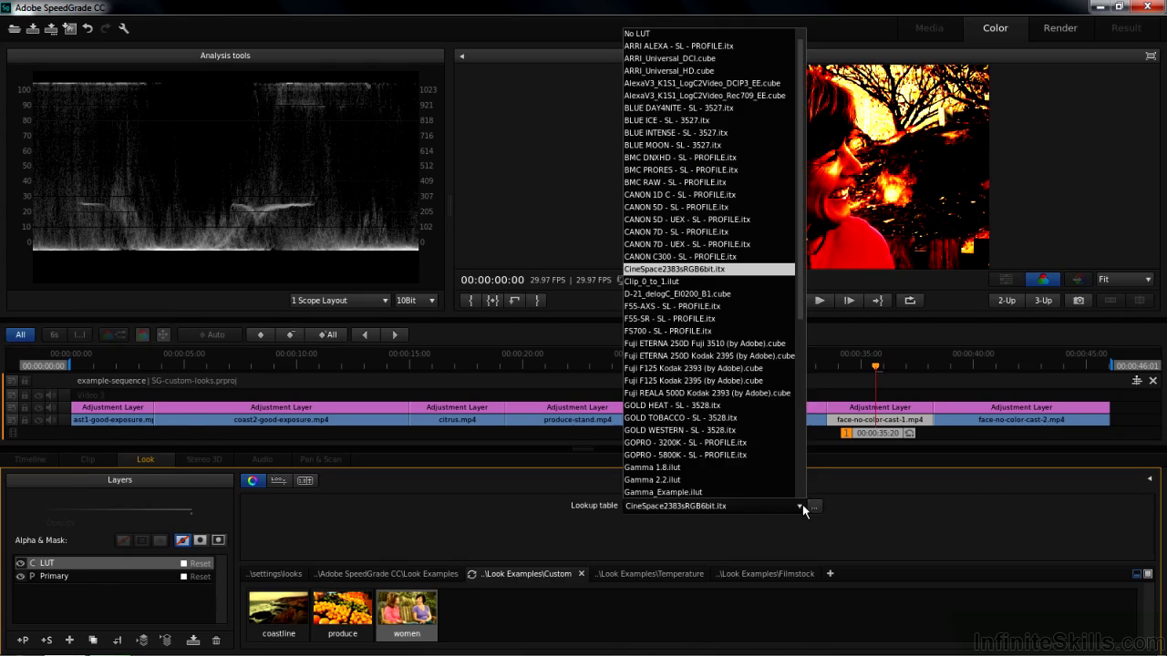
{"action": "left_click_drag", "start_coordinate": [802, 311], "coordinate": [803, 512]}
{"action": "left_click", "coordinate": [678, 418]}
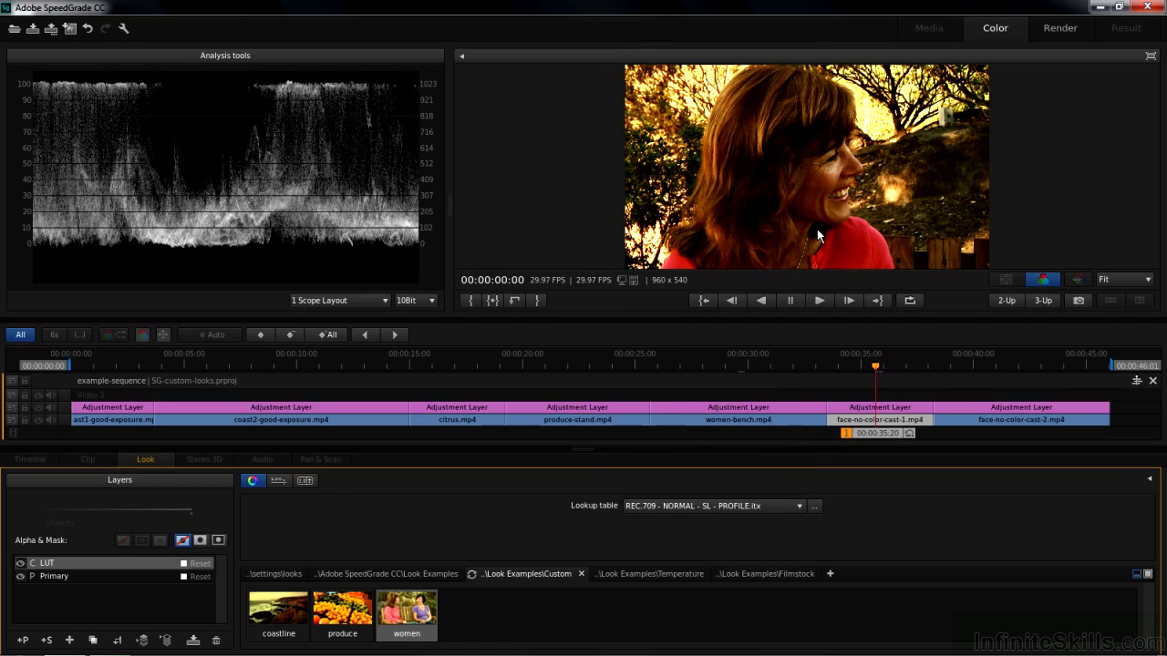
Give face-no-color-cast-2 the same REC.709 NORMAL profile LUT, then quit SpeedGrade.
{"action": "left_click", "coordinate": [1017, 420]}
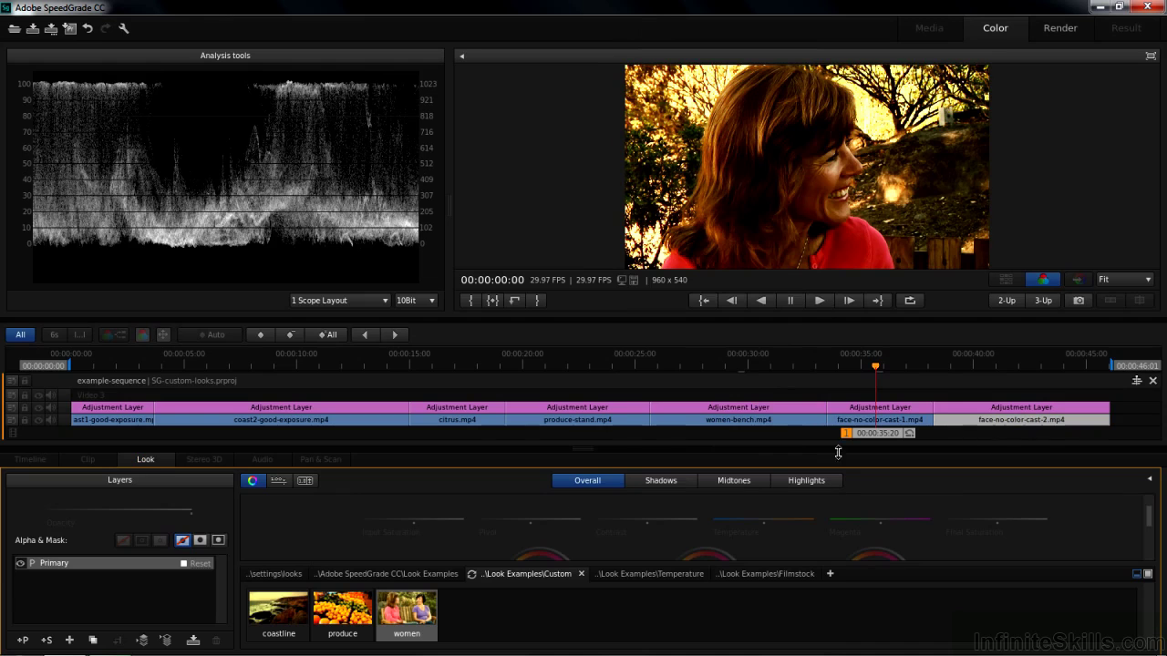
{"action": "left_click", "coordinate": [70, 640]}
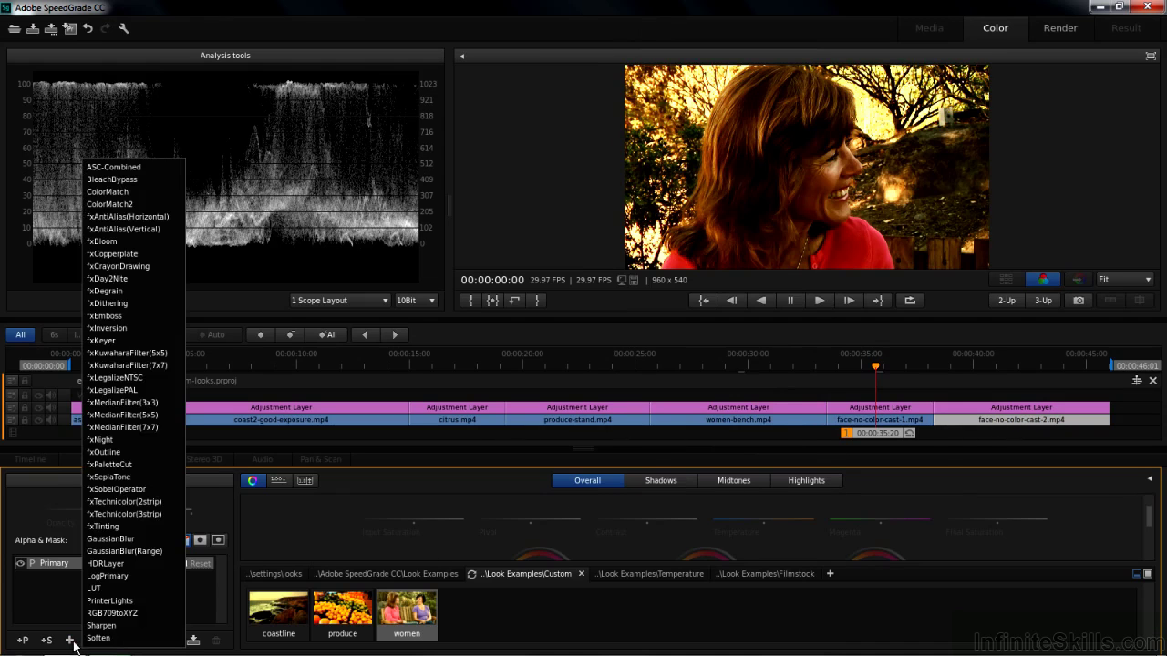
{"action": "left_click", "coordinate": [107, 588]}
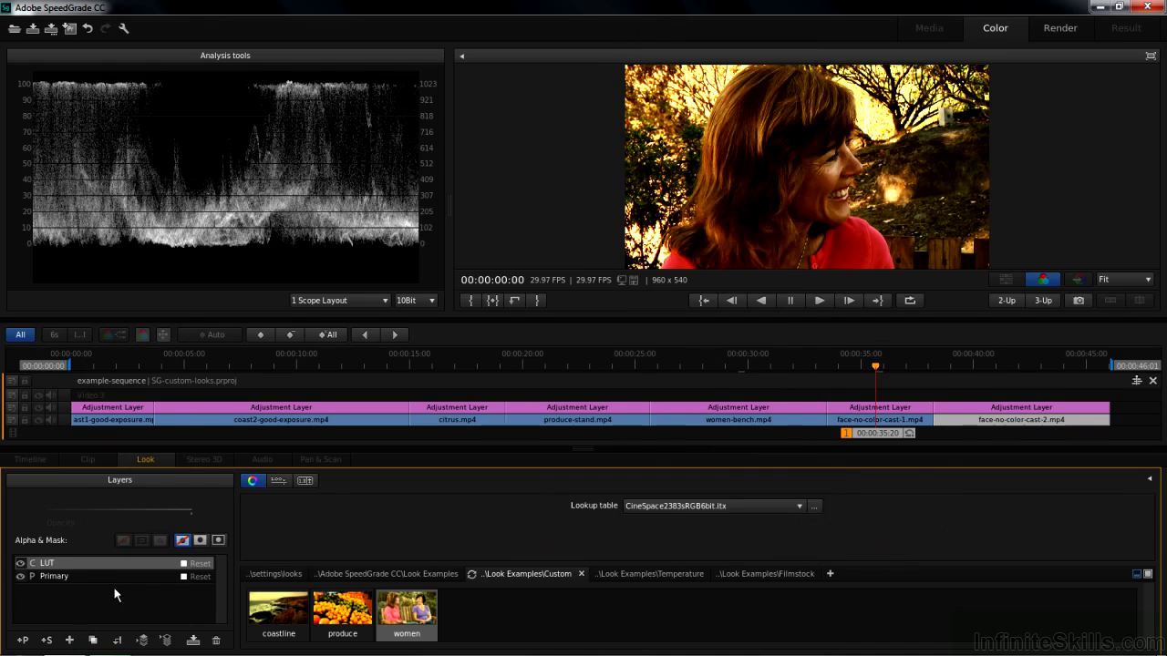
{"action": "left_click", "coordinate": [800, 505]}
{"action": "left_click_drag", "start_coordinate": [800, 306], "coordinate": [803, 503]}
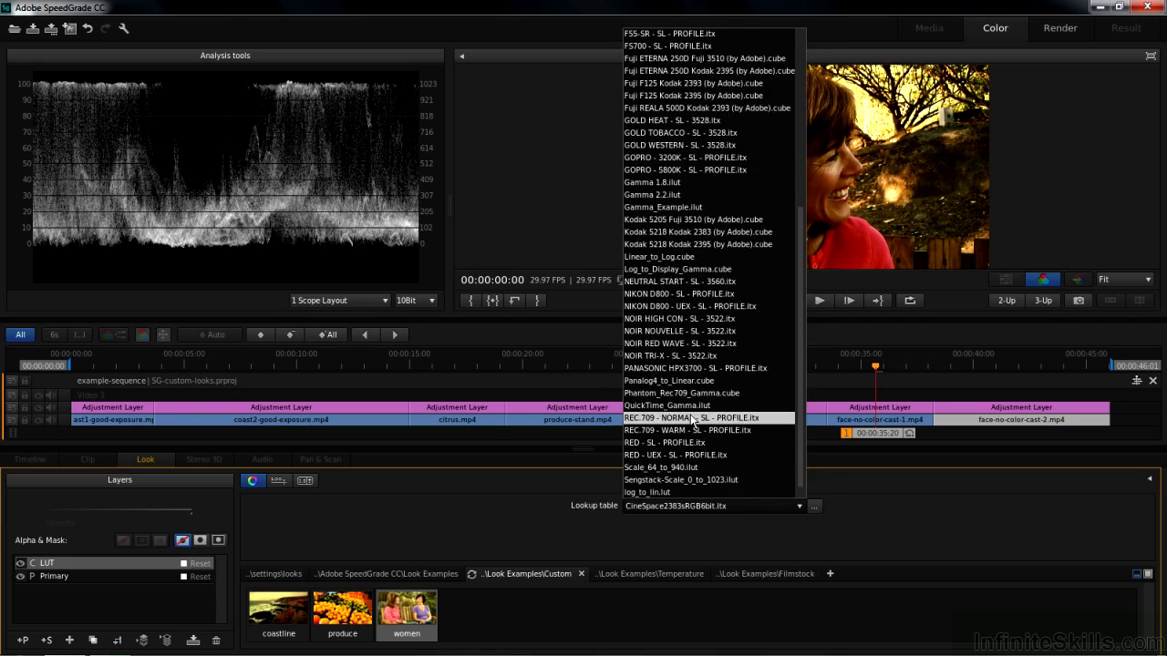
{"action": "left_click", "coordinate": [690, 414]}
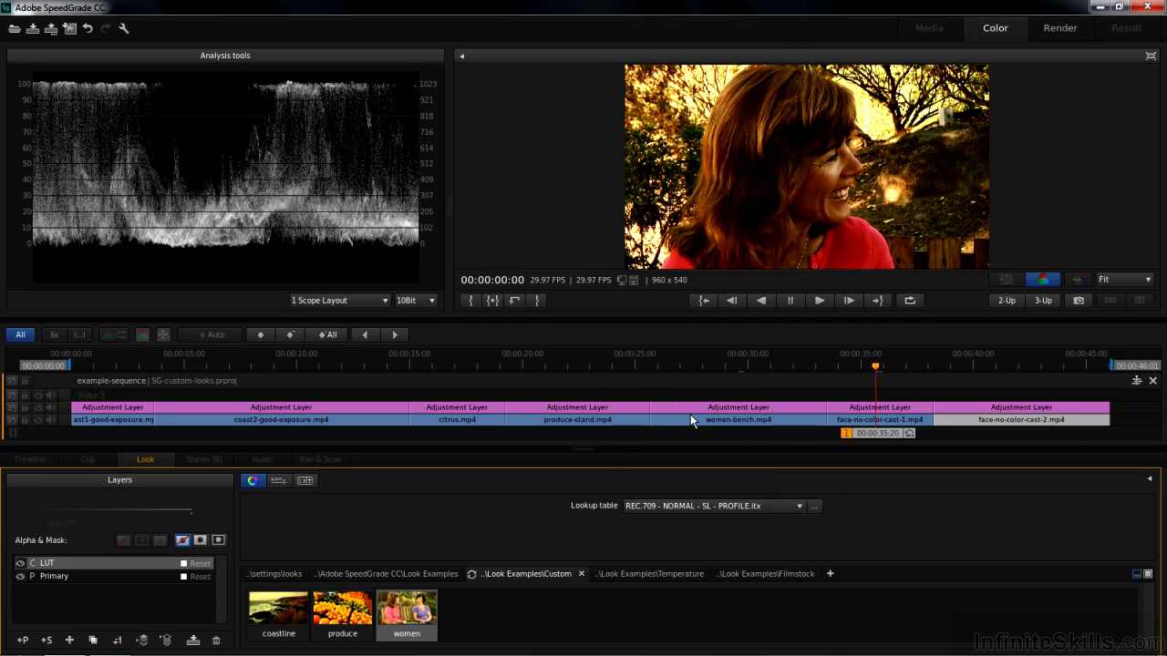
{"action": "left_click", "coordinate": [1027, 364]}
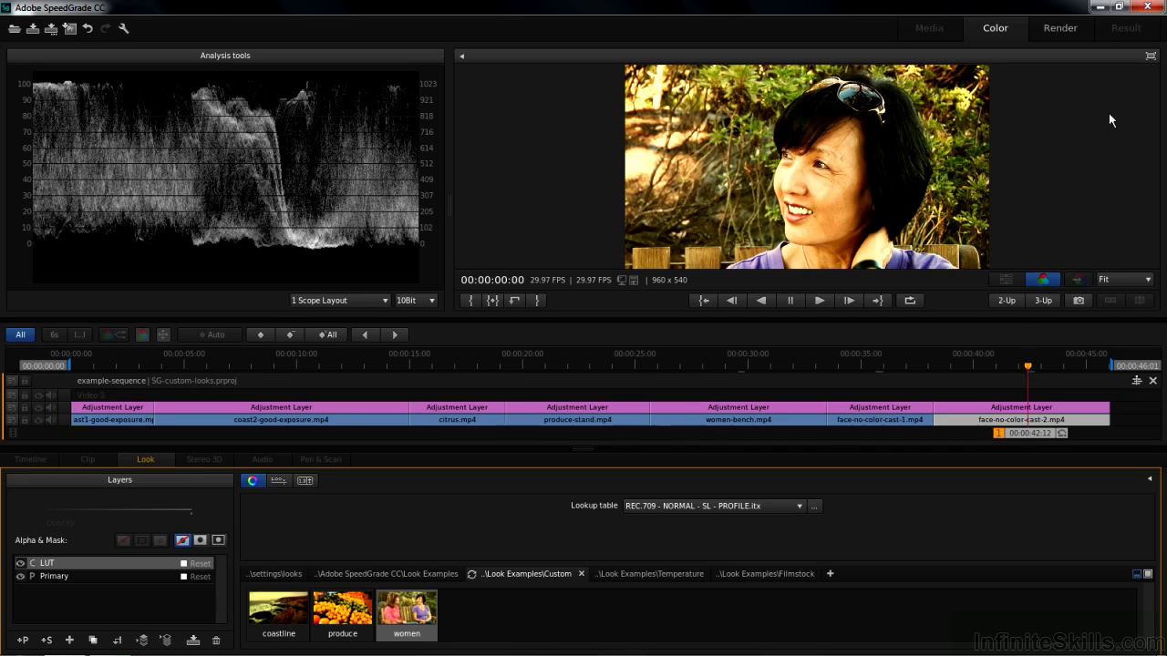
{"action": "left_click", "coordinate": [1148, 7]}
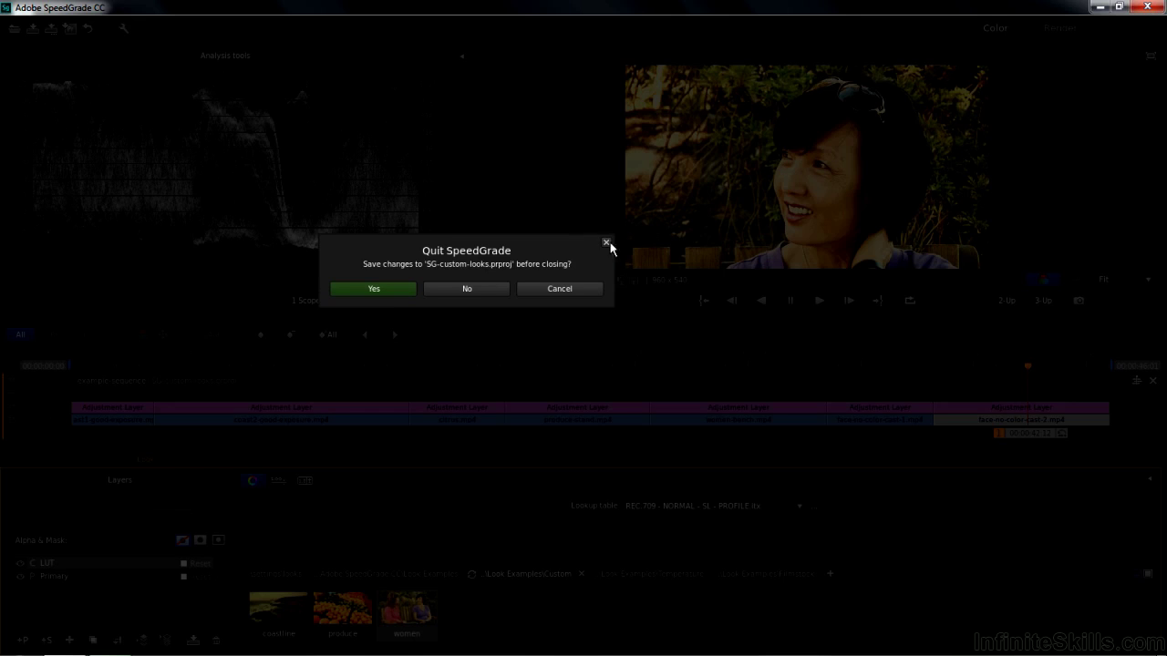
Quit without saving and open SG-custom-looks.prproj from Working files > Premiere Pro projects.
{"action": "left_click", "coordinate": [471, 288]}
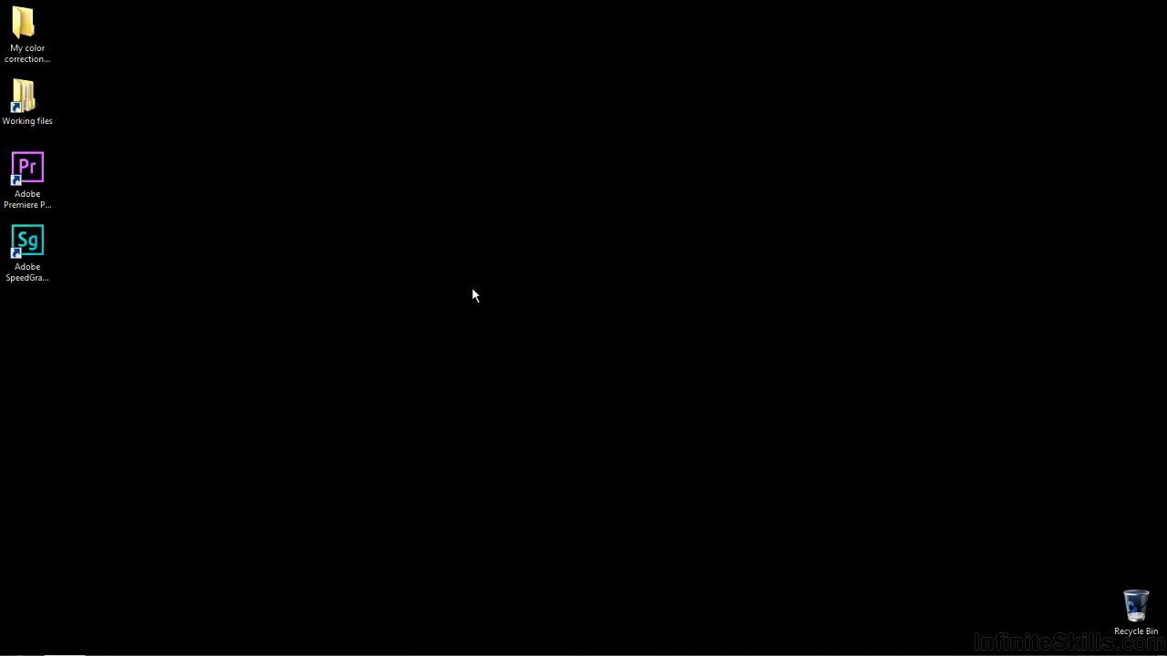
{"action": "double_click", "coordinate": [24, 98]}
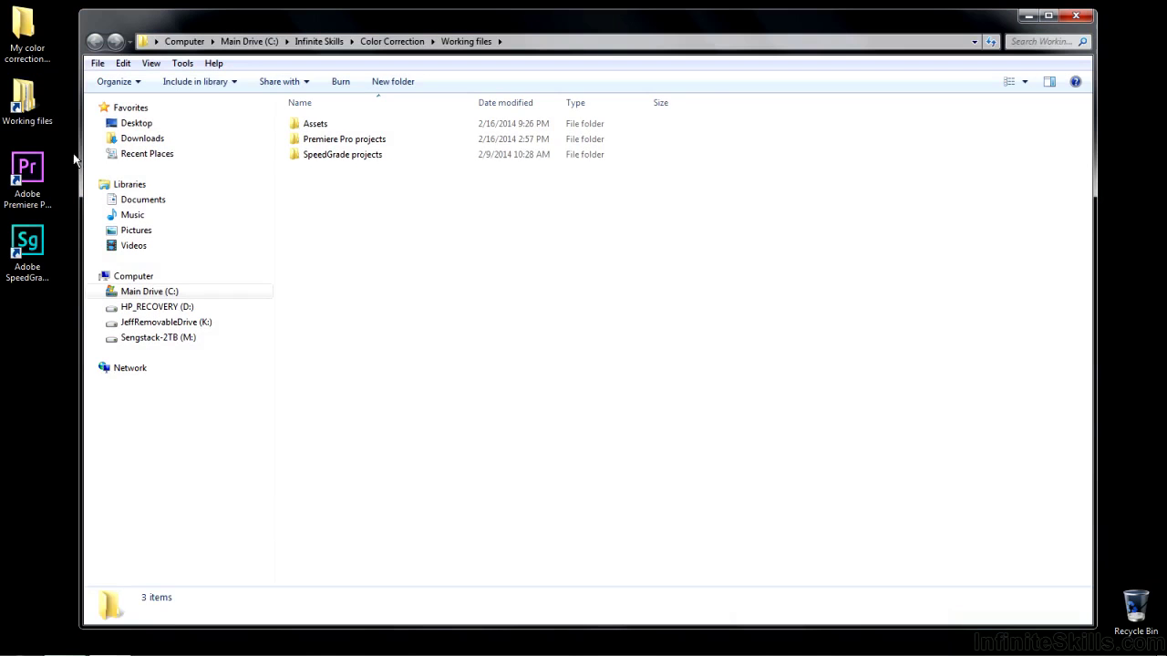
{"action": "double_click", "coordinate": [347, 141]}
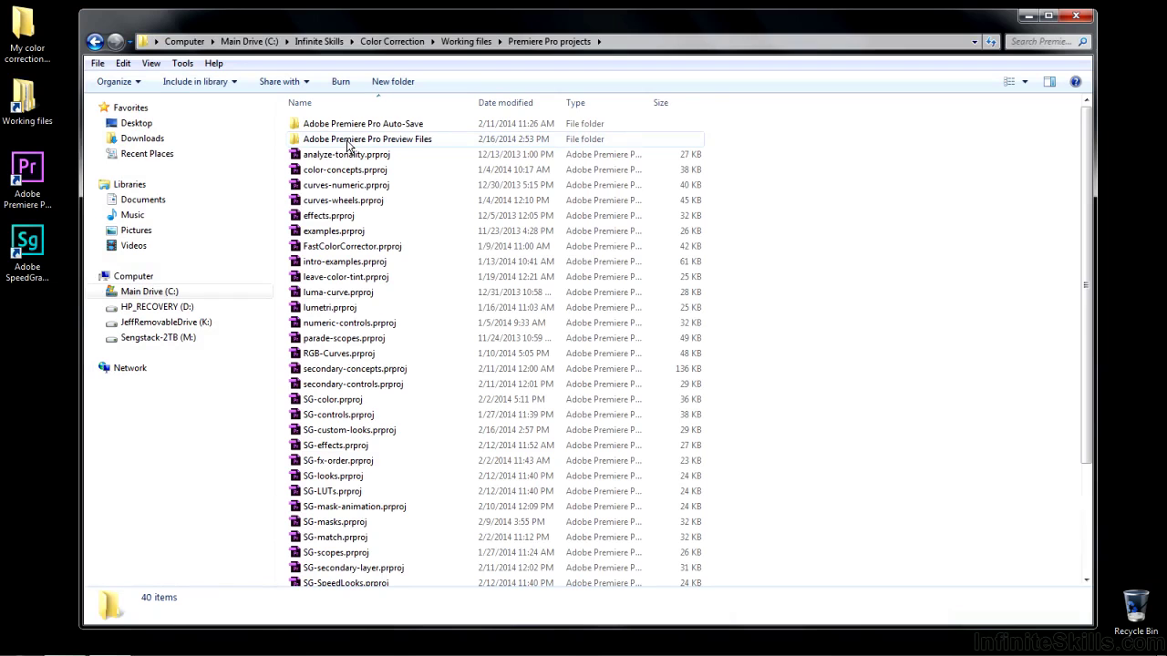
{"action": "left_click", "coordinate": [356, 433]}
{"action": "double_click", "coordinate": [356, 432]}
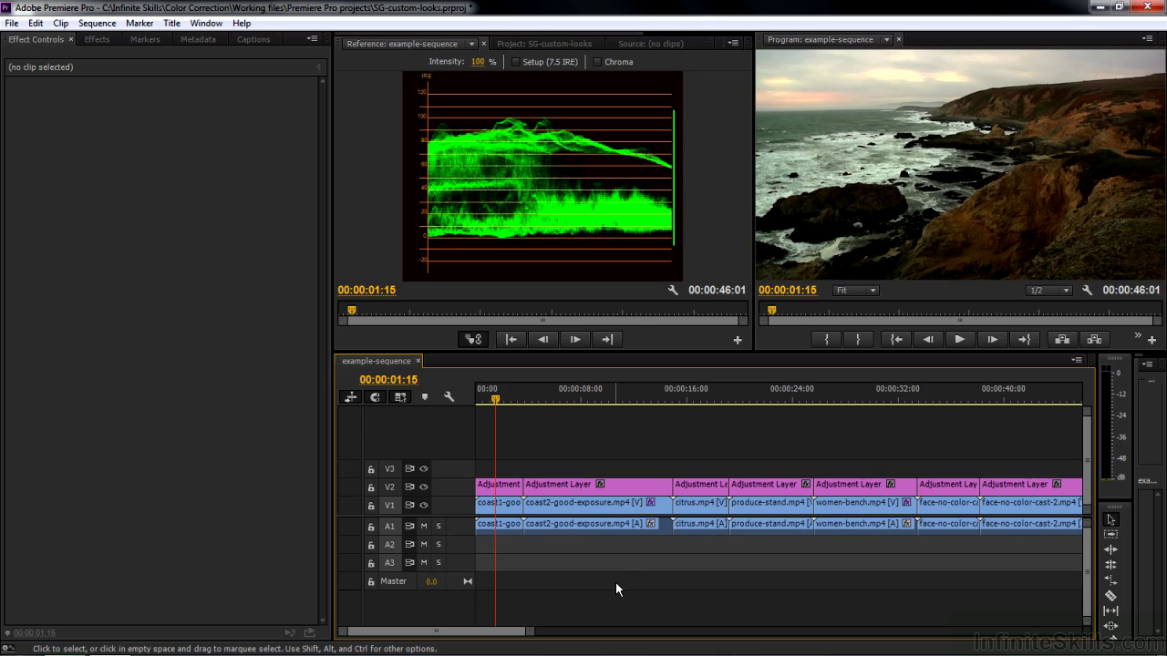
Select the coast1 and coast2 clips and apply the Lumetri effect from Color Correction.
{"action": "left_click_drag", "start_coordinate": [612, 570], "coordinate": [494, 517]}
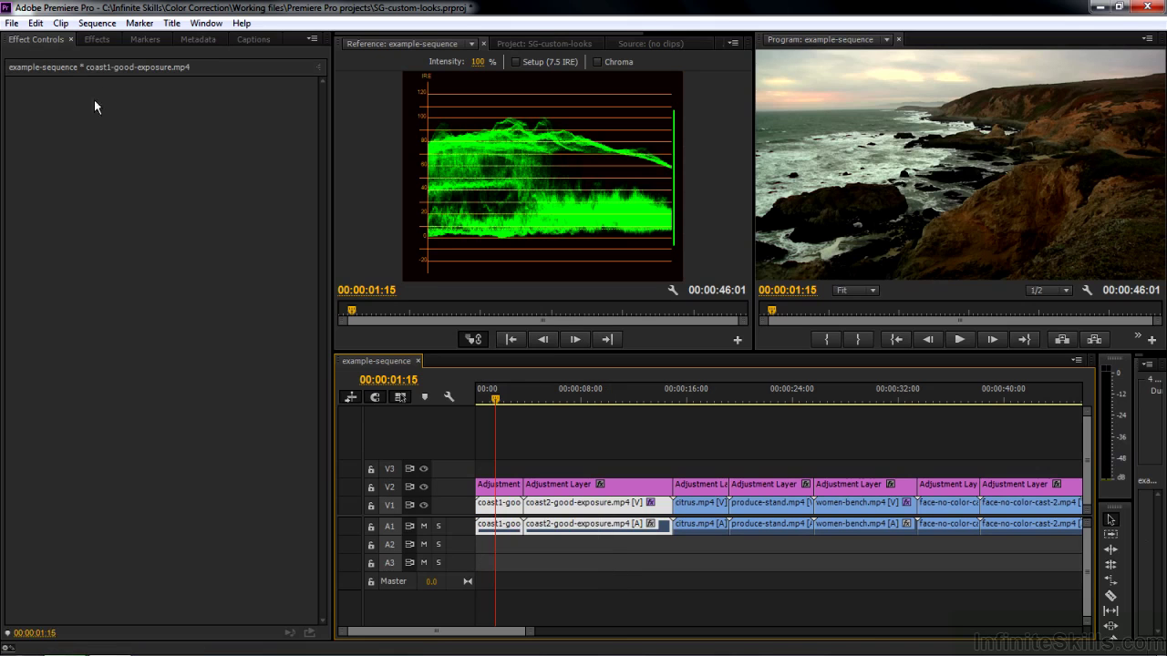
{"action": "left_click", "coordinate": [94, 43]}
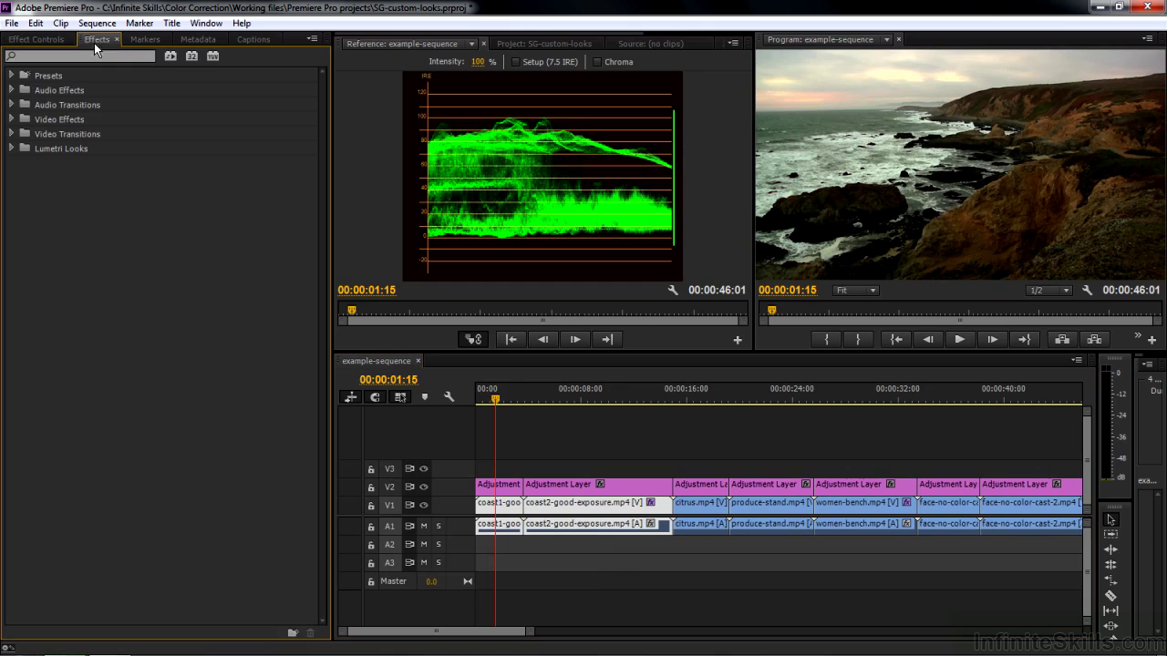
{"action": "left_click", "coordinate": [12, 120]}
{"action": "left_click", "coordinate": [20, 178]}
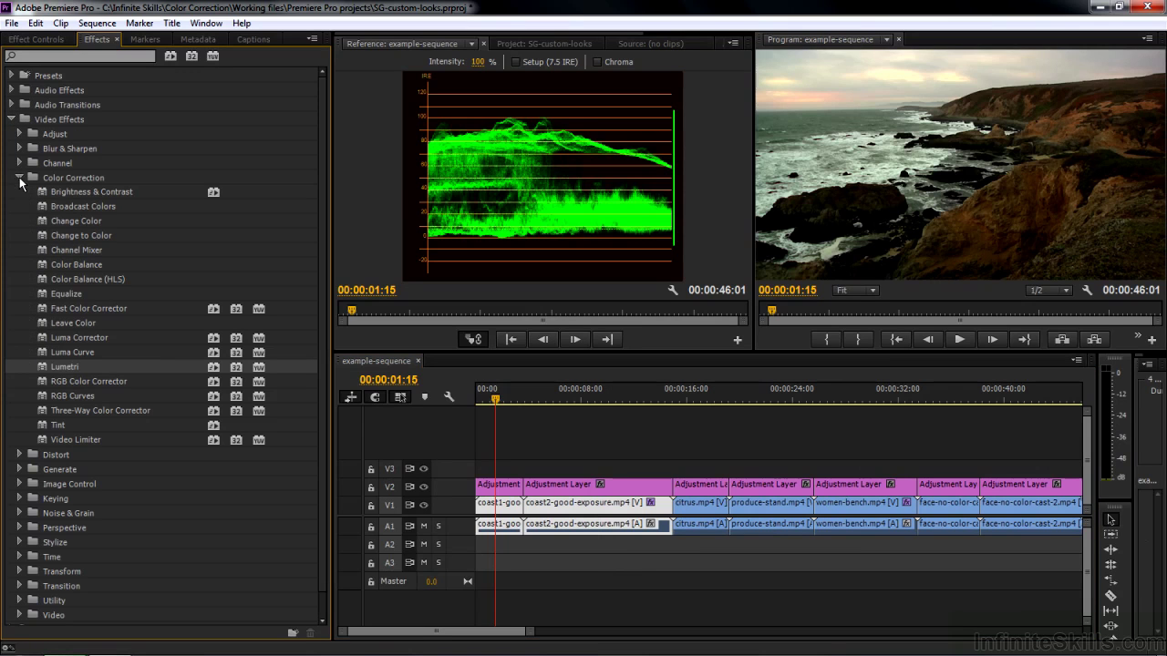
{"action": "double_click", "coordinate": [53, 366]}
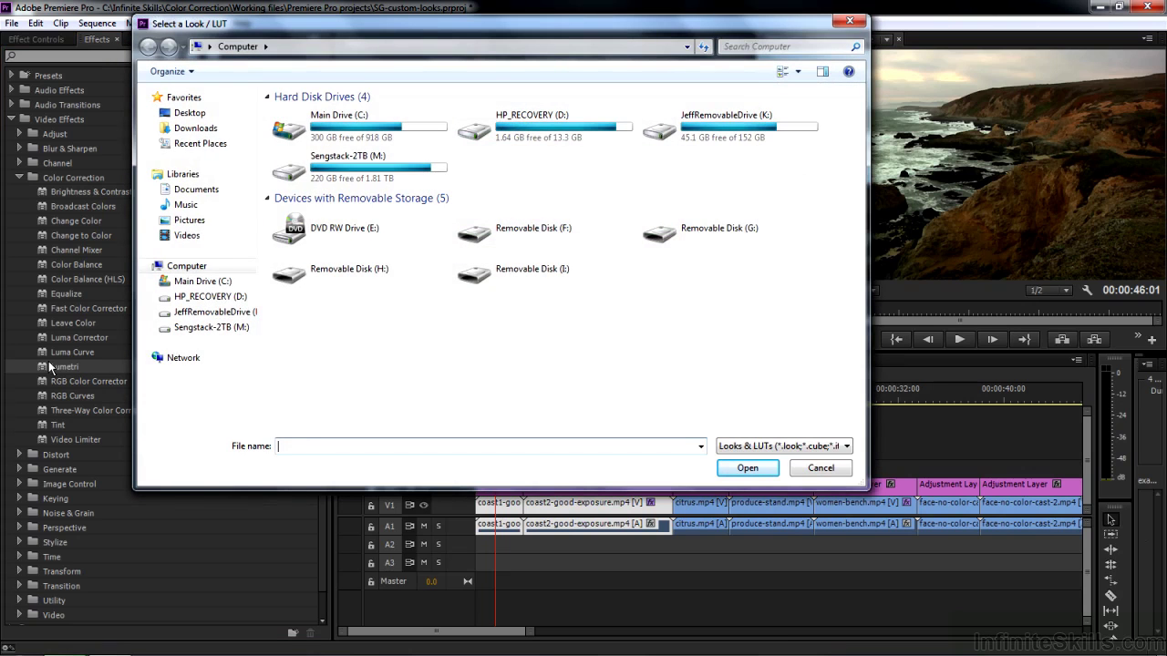
Load coastline.look from Adobe SpeedGrade CC > Look Examples > Custom into the Lumetri effect.
{"action": "double_click", "coordinate": [345, 130]}
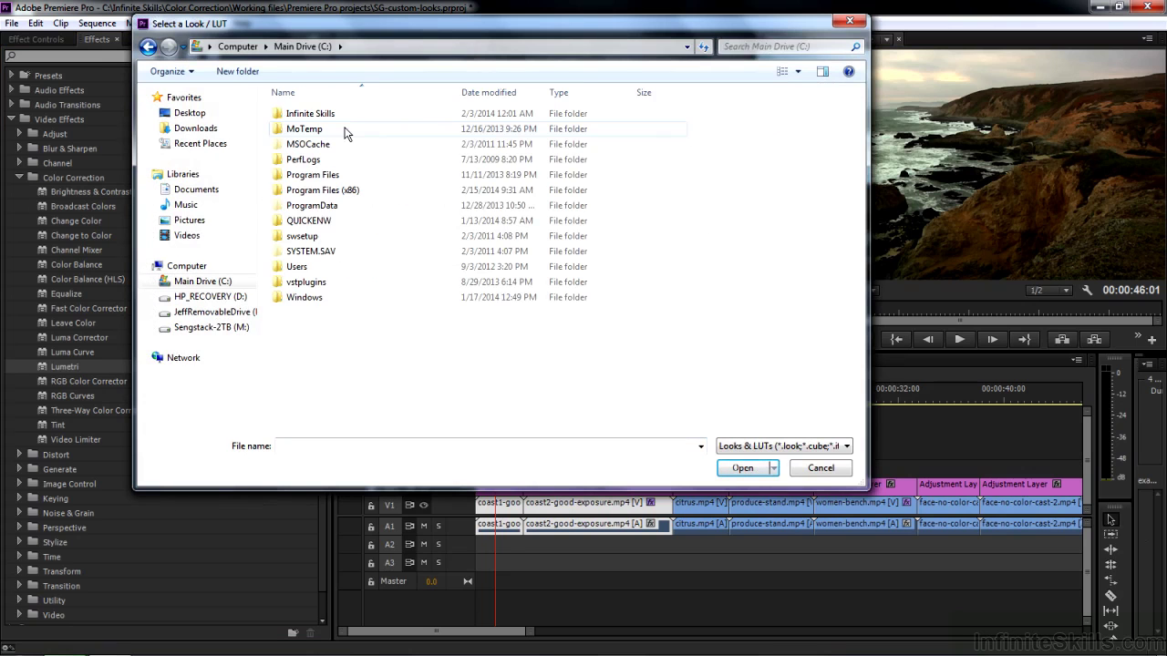
{"action": "double_click", "coordinate": [315, 176]}
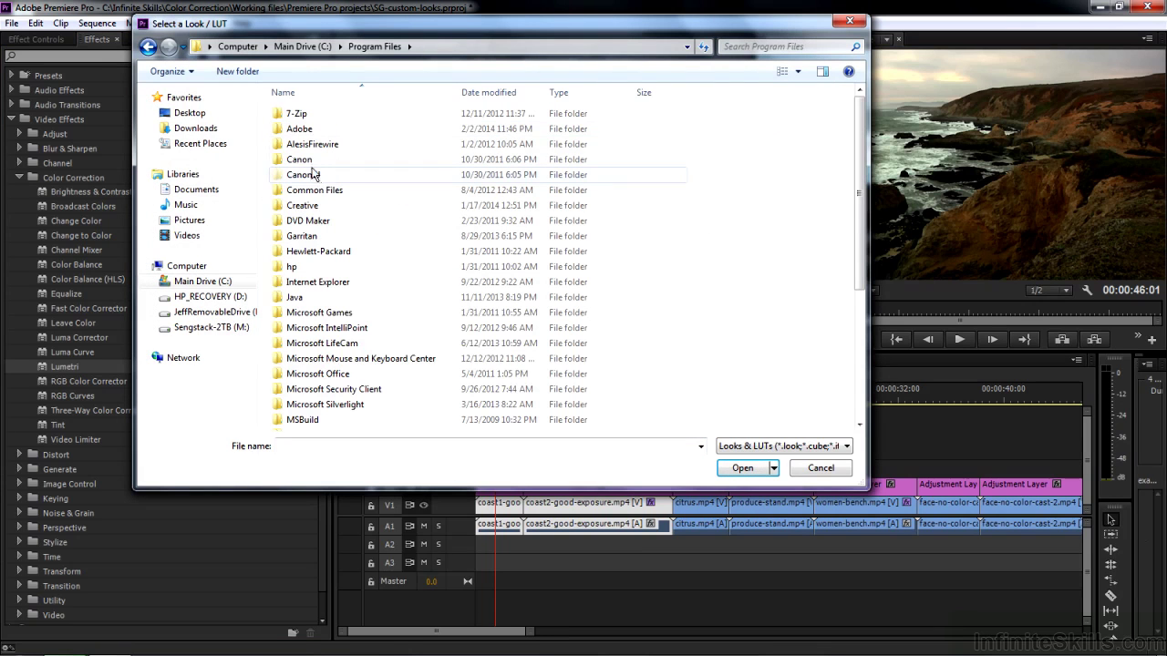
{"action": "double_click", "coordinate": [303, 132]}
{"action": "left_click", "coordinate": [347, 408]}
{"action": "double_click", "coordinate": [346, 408]}
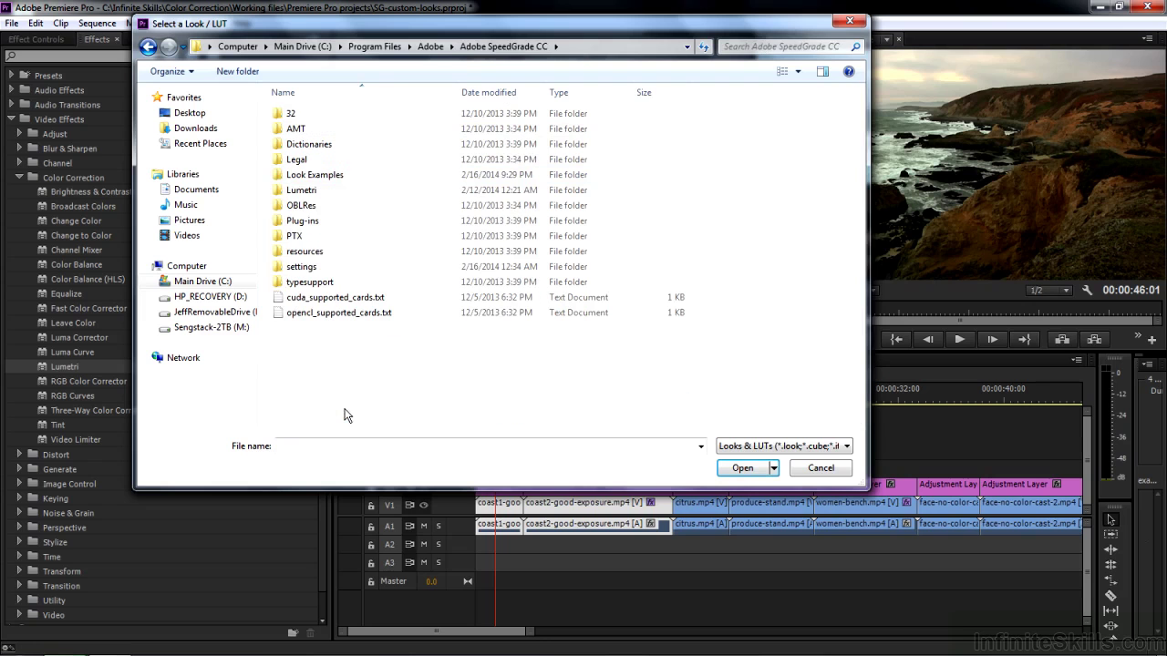
{"action": "double_click", "coordinate": [336, 175]}
{"action": "double_click", "coordinate": [301, 131]}
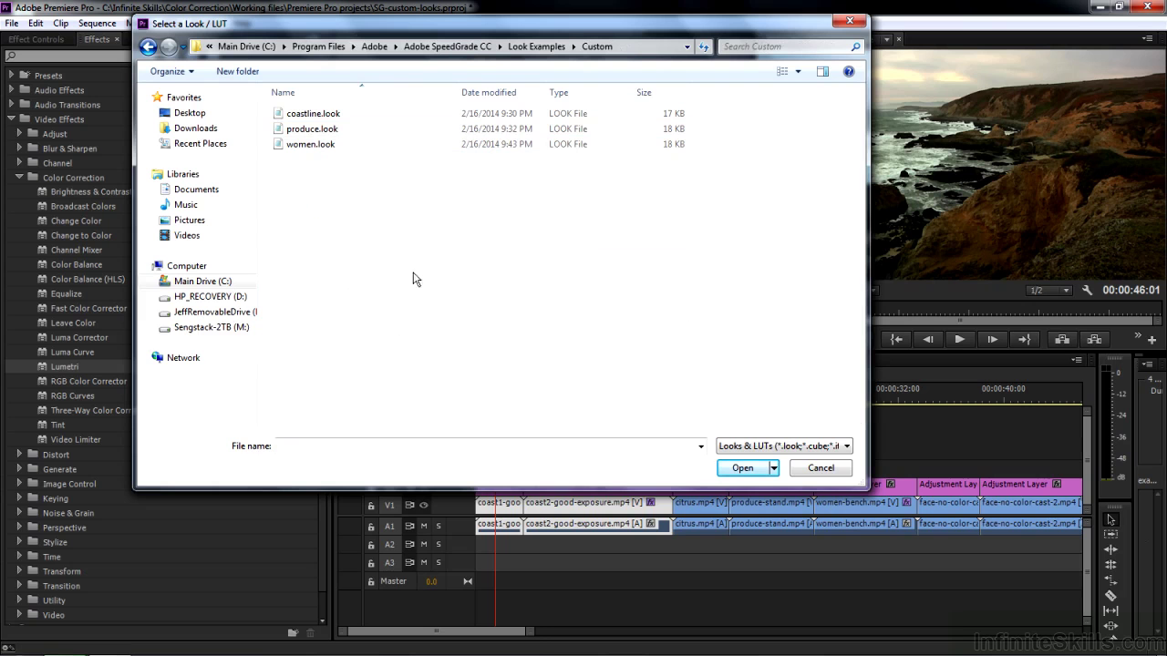
{"action": "left_click", "coordinate": [323, 115]}
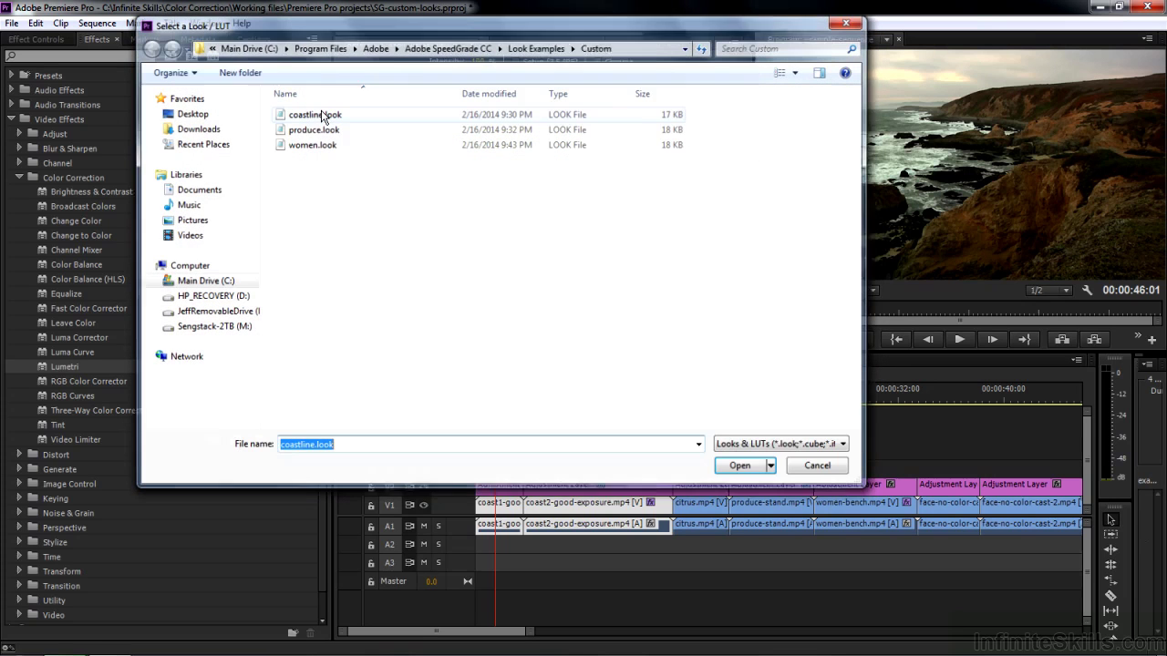
{"action": "double_click", "coordinate": [321, 114]}
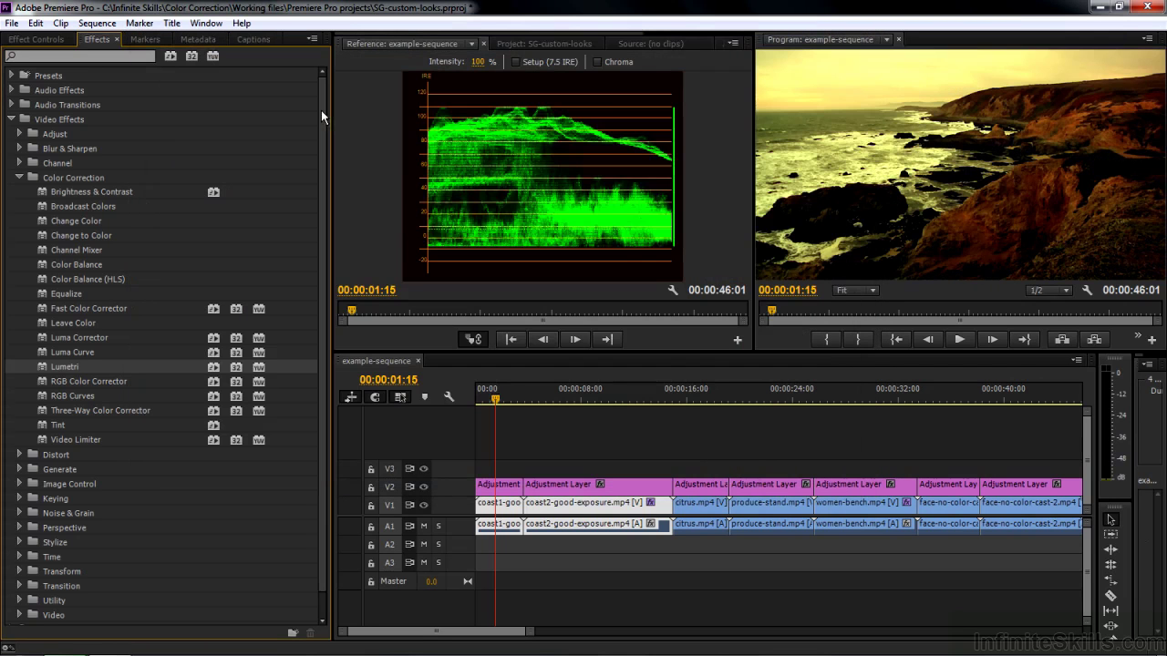
Select the citrus and produce-stand clips and apply Lumetri loaded with produce.look.
{"action": "left_click", "coordinate": [499, 390]}
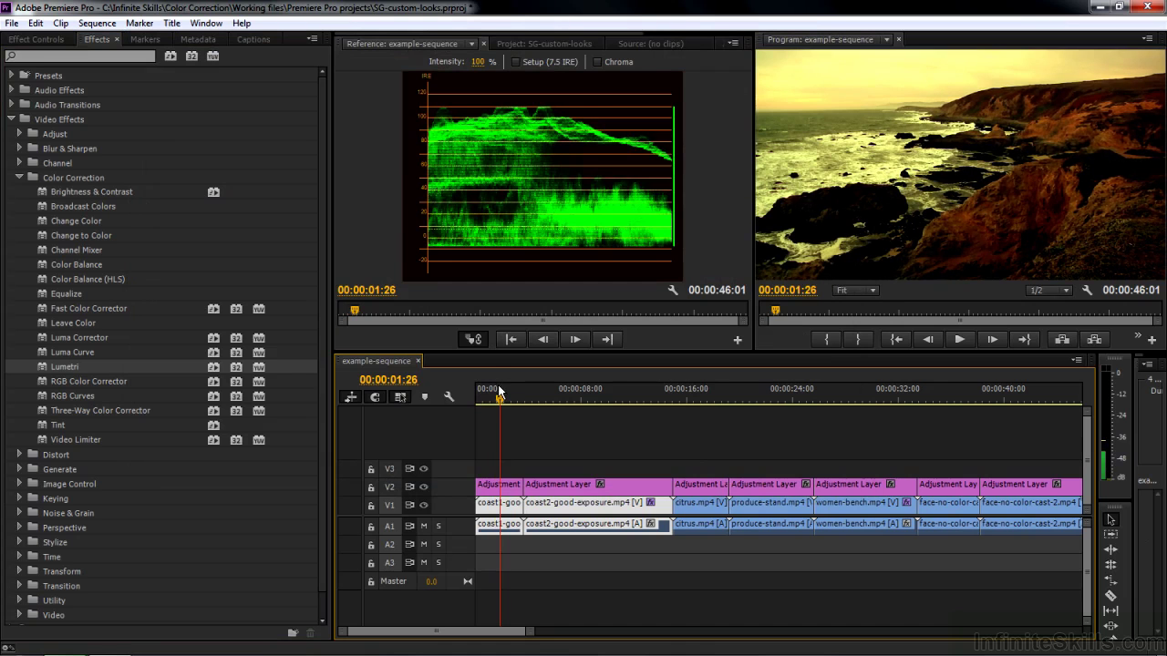
{"action": "left_click_drag", "start_coordinate": [499, 390], "coordinate": [590, 394]}
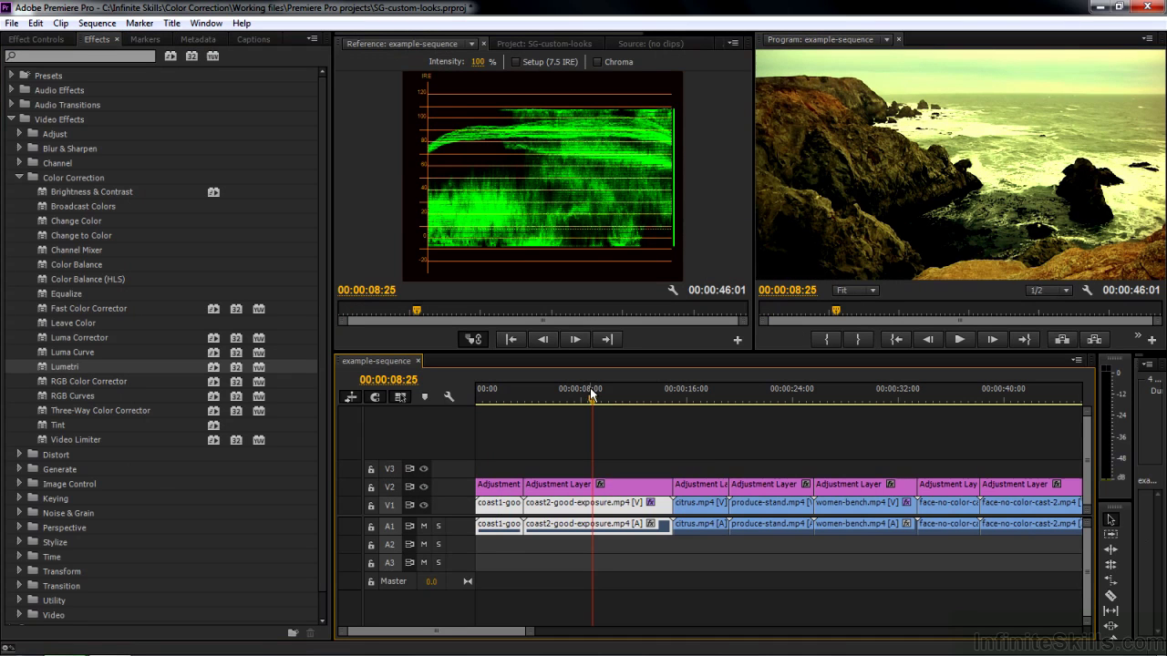
{"action": "left_click_drag", "start_coordinate": [591, 394], "coordinate": [702, 403]}
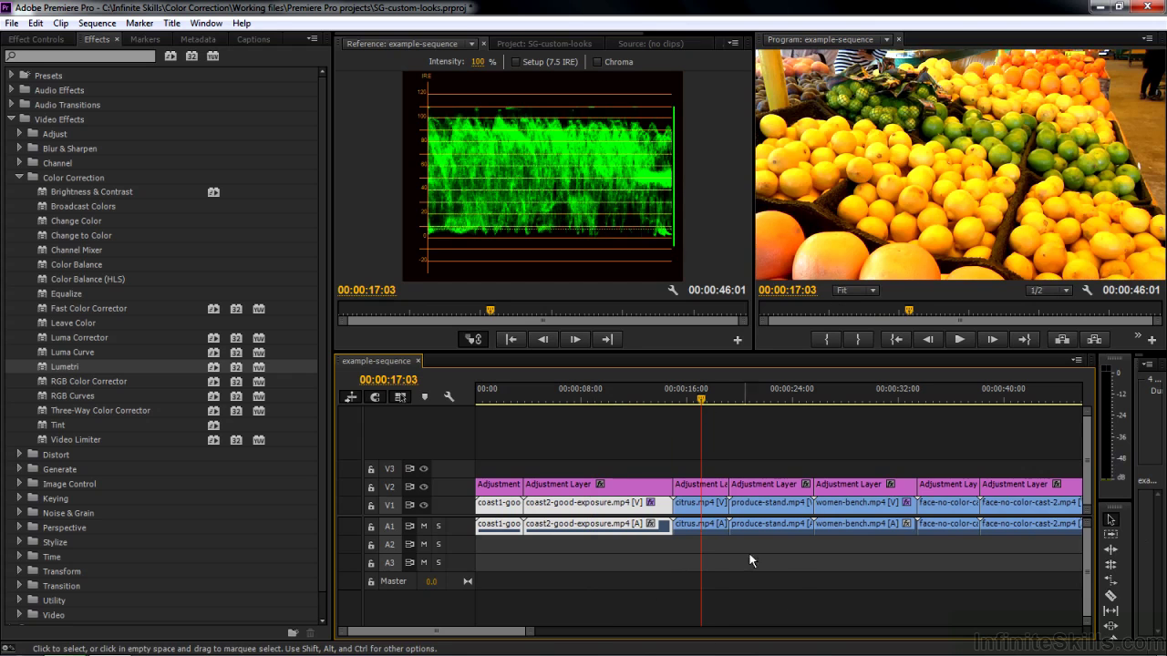
{"action": "left_click_drag", "start_coordinate": [781, 554], "coordinate": [710, 518]}
{"action": "double_click", "coordinate": [45, 365]}
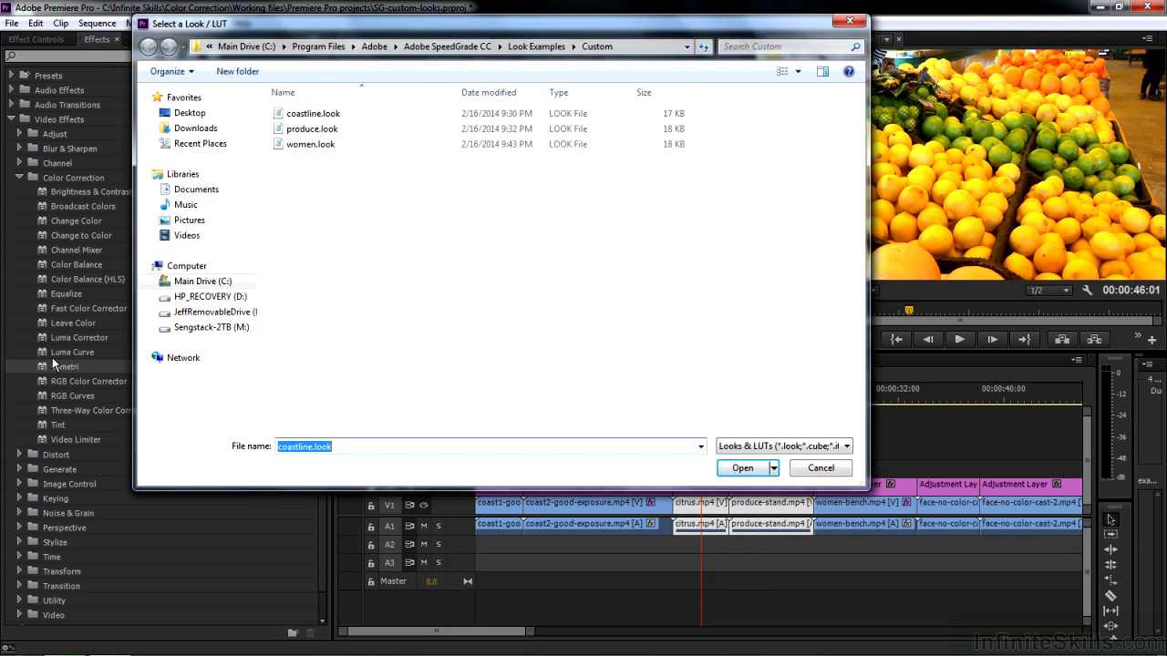
{"action": "double_click", "coordinate": [285, 130]}
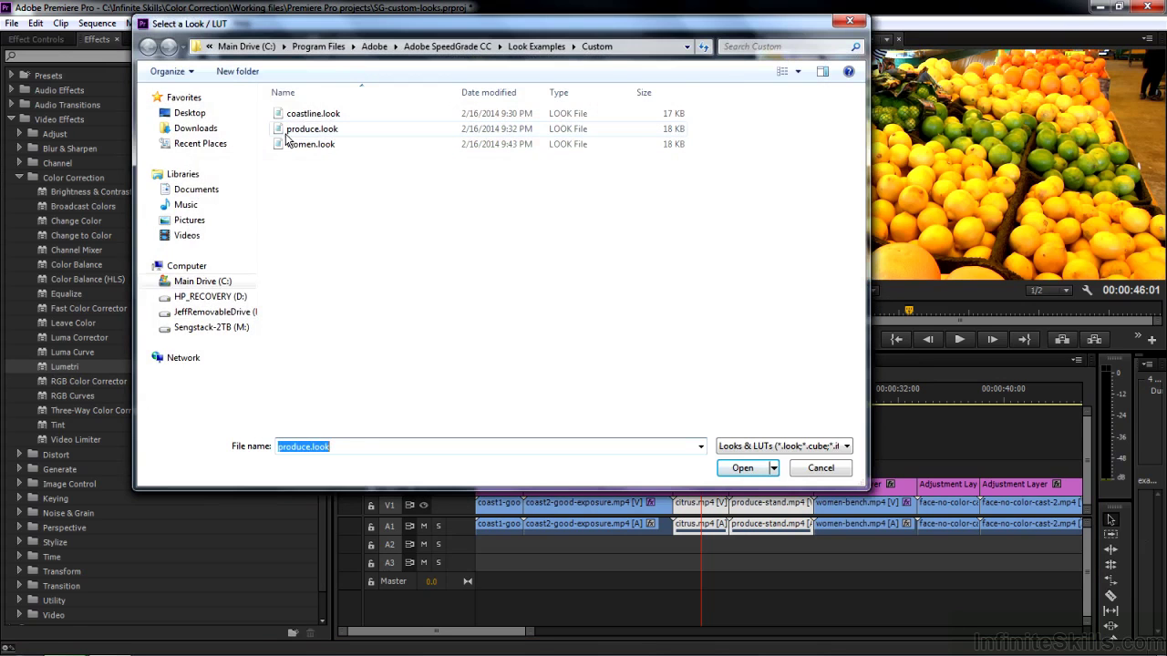
{"action": "double_click", "coordinate": [287, 137]}
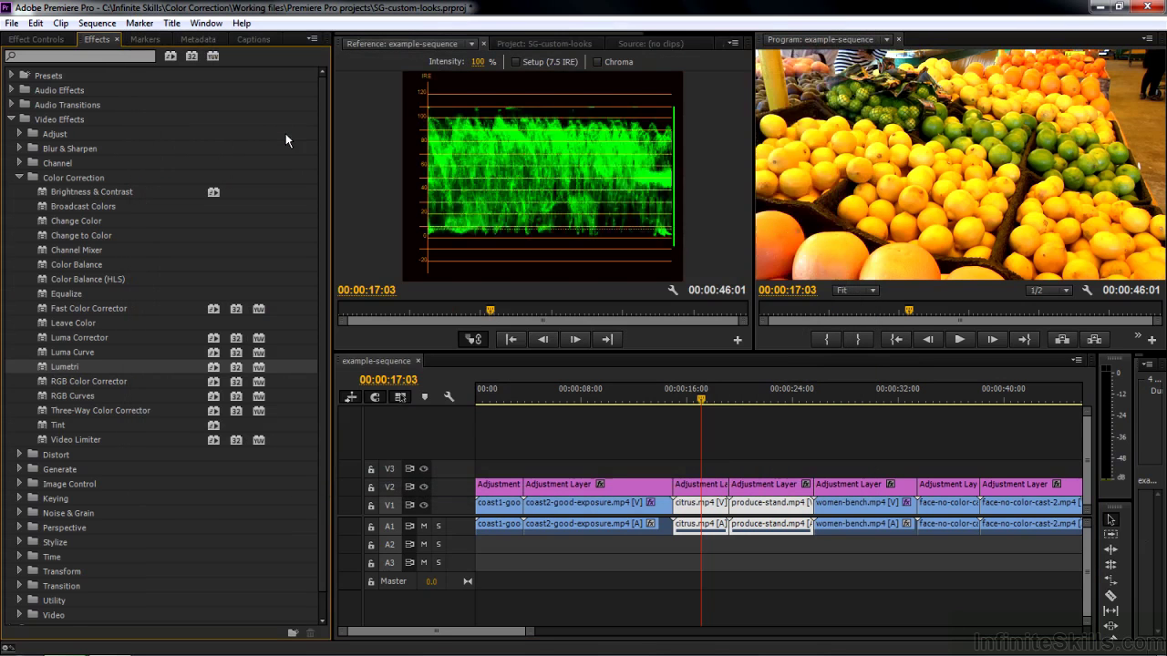
Select the women-bench and face clips and add a Lumetri effect to them.
{"action": "left_click_drag", "start_coordinate": [703, 399], "coordinate": [858, 401]}
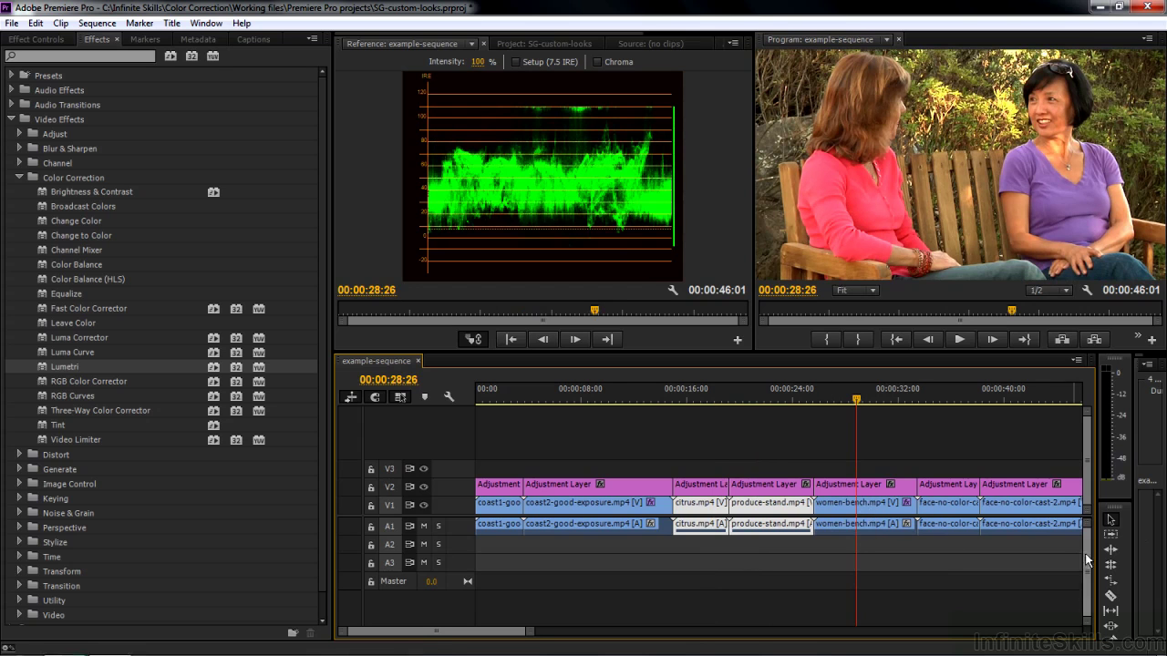
{"action": "left_click_drag", "start_coordinate": [1055, 558], "coordinate": [892, 519]}
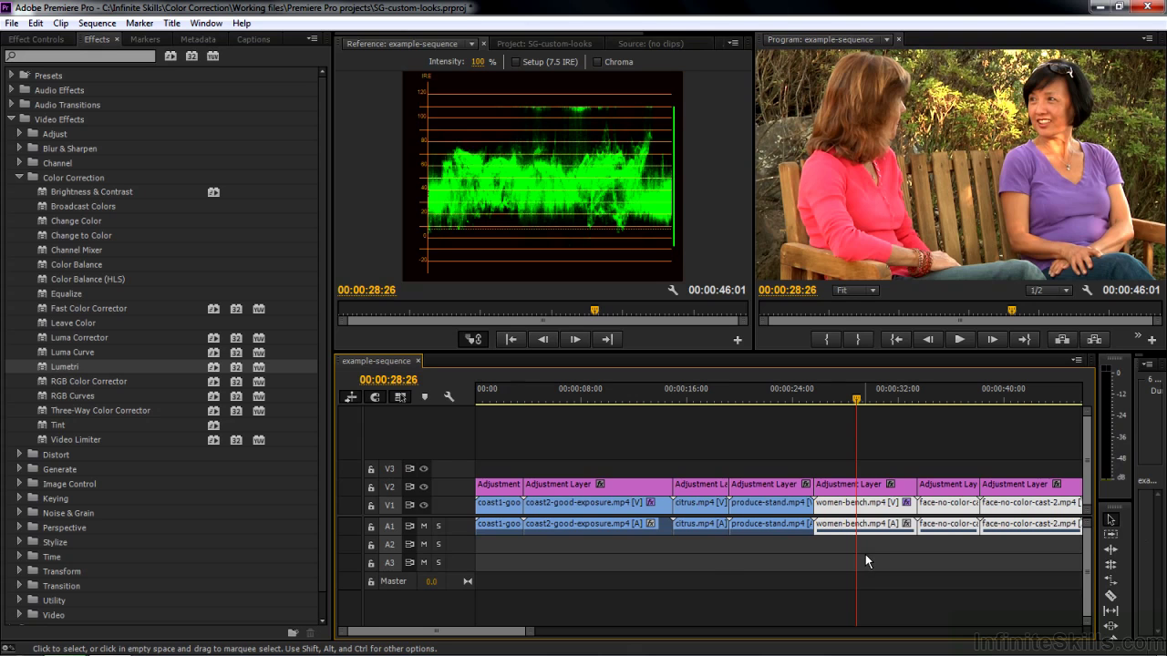
{"action": "double_click", "coordinate": [44, 365]}
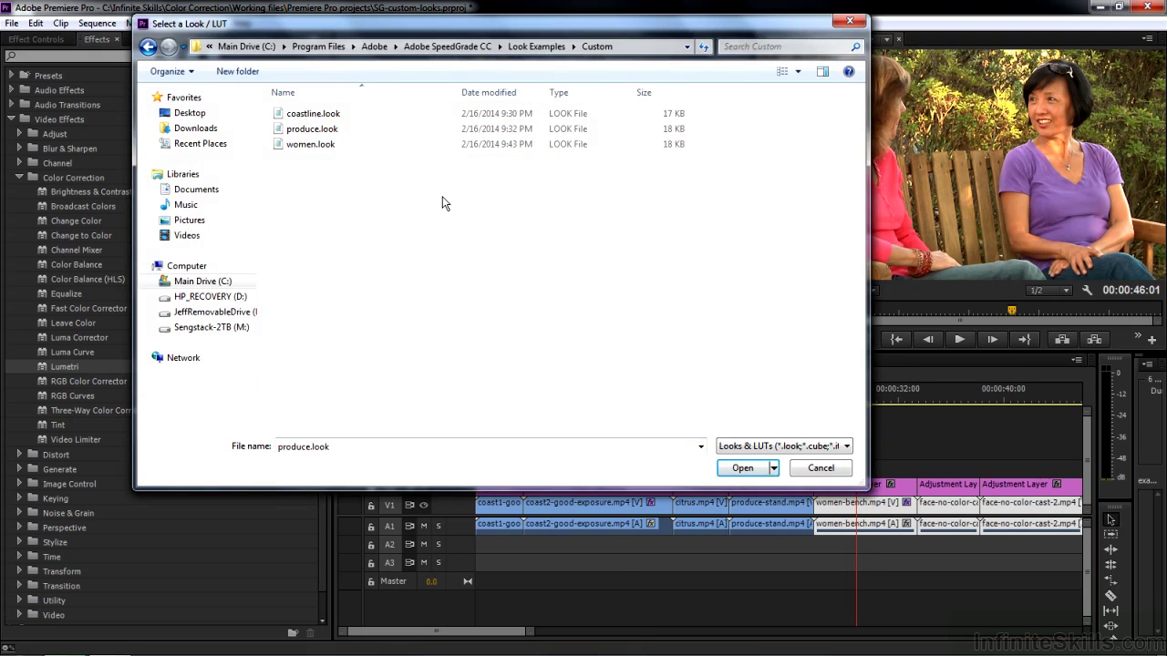
Load REC.709 - NORMAL - SL - PROFILE.itx from SpeedGrade CC > Lumetri > LUTs.
{"action": "left_click", "coordinate": [460, 47]}
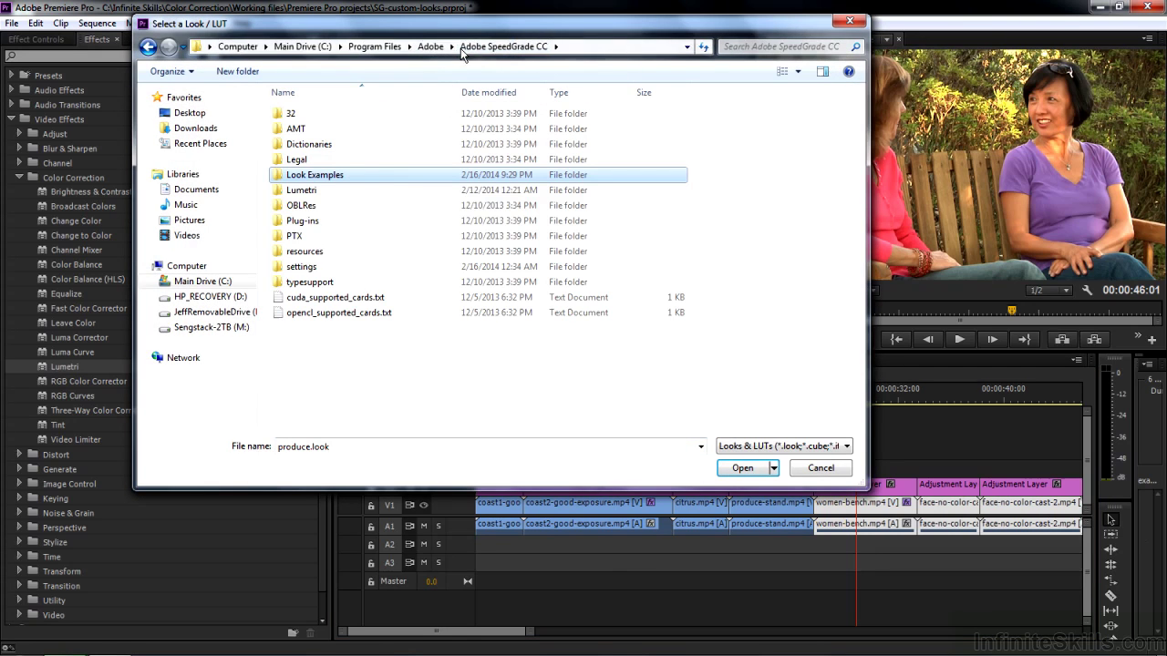
{"action": "double_click", "coordinate": [300, 189]}
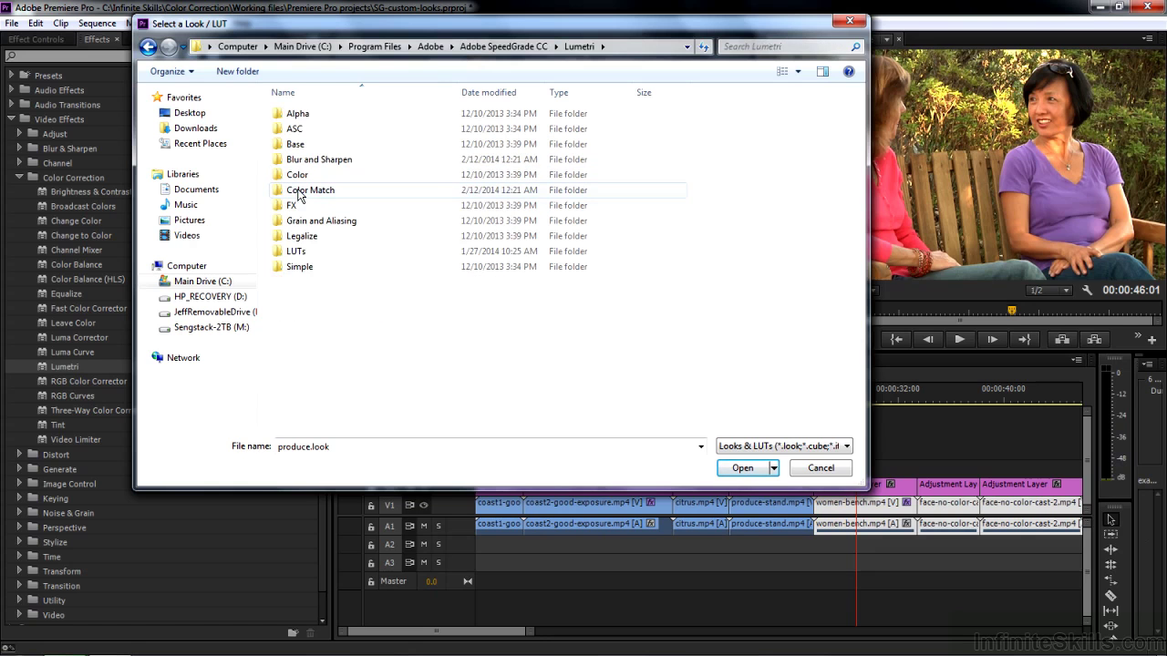
{"action": "double_click", "coordinate": [297, 251]}
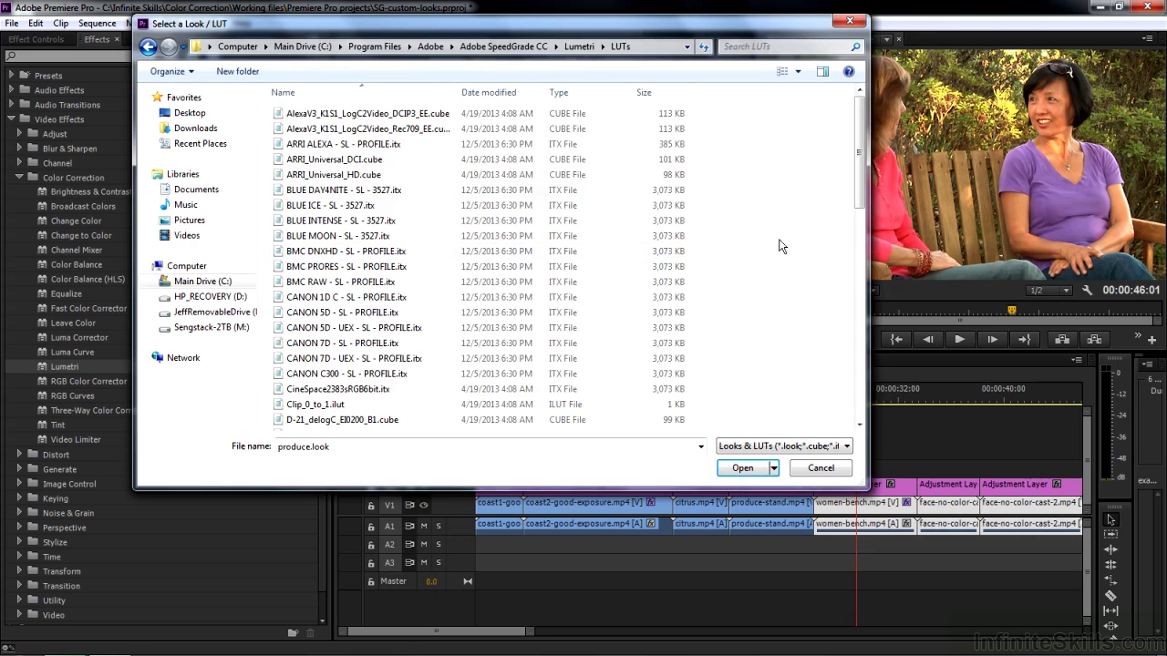
{"action": "left_click_drag", "start_coordinate": [859, 170], "coordinate": [866, 407]}
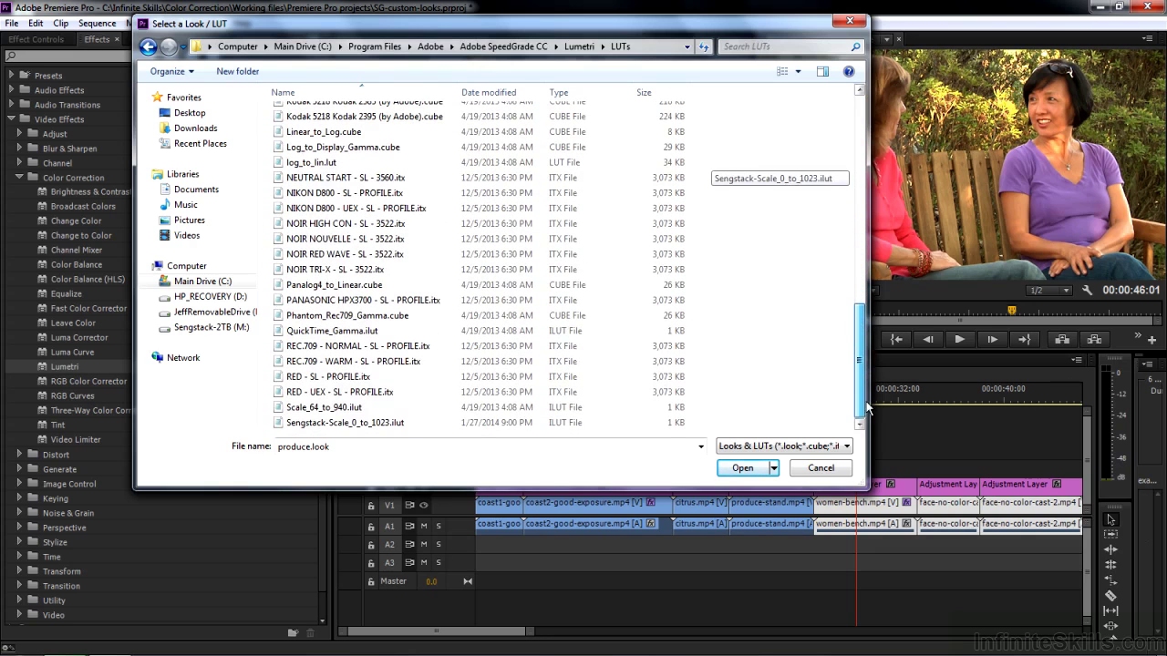
{"action": "left_click", "coordinate": [286, 350]}
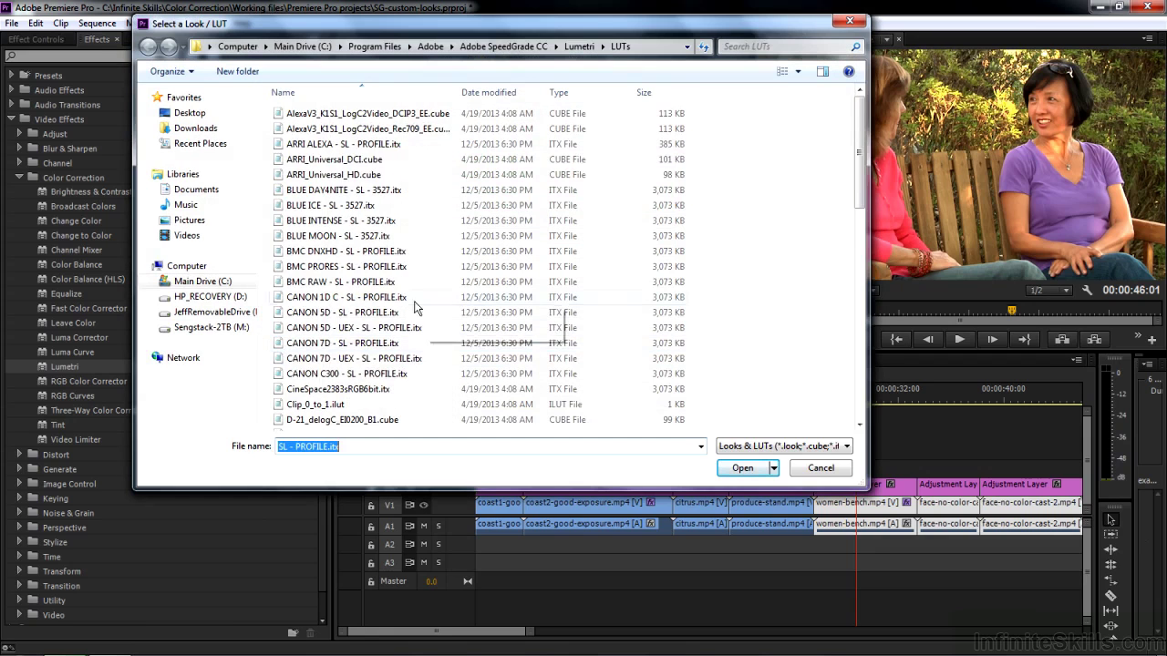
{"action": "left_click_drag", "start_coordinate": [876, 156], "coordinate": [871, 400]}
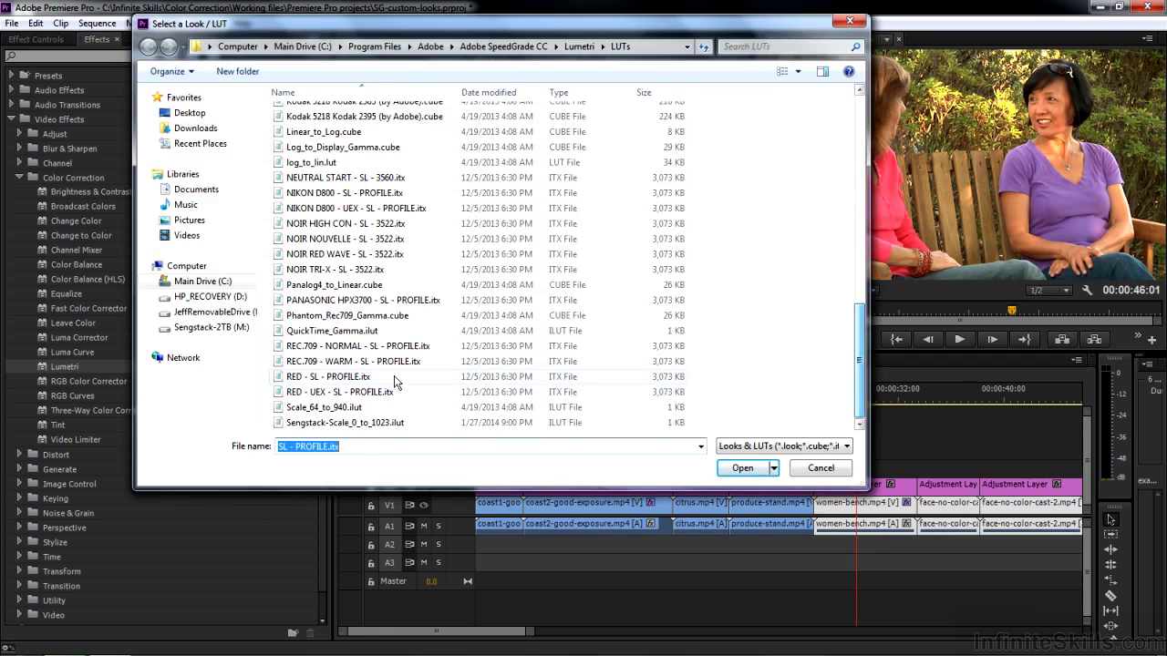
{"action": "left_click", "coordinate": [289, 347]}
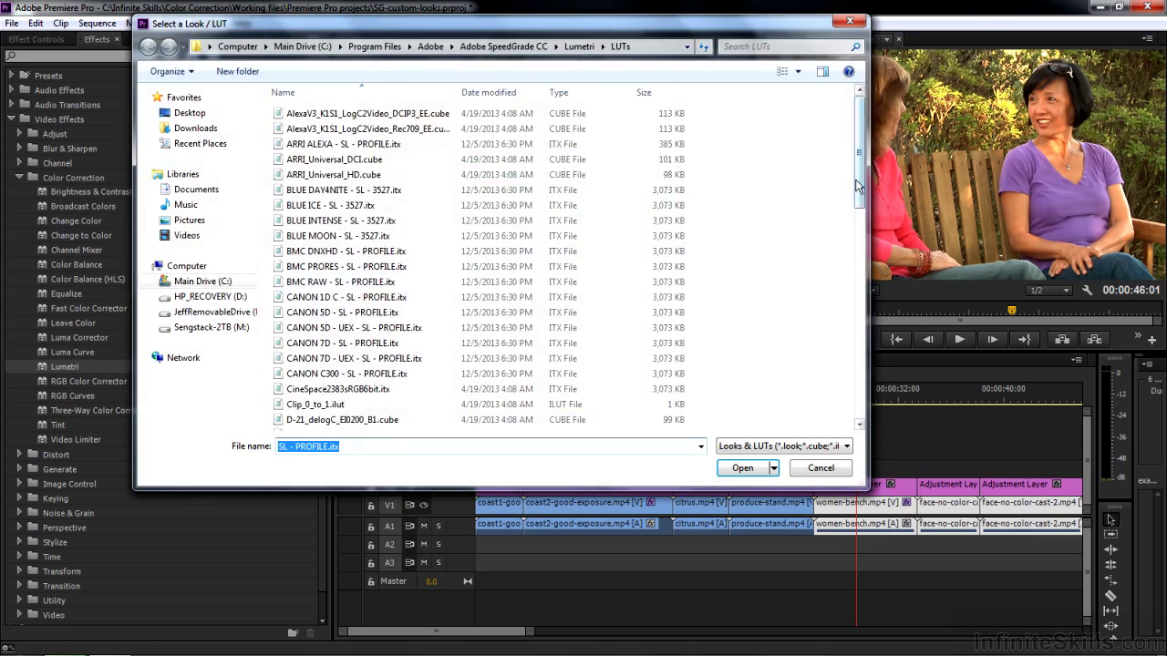
{"action": "left_click_drag", "start_coordinate": [862, 182], "coordinate": [865, 436]}
{"action": "double_click", "coordinate": [289, 357]}
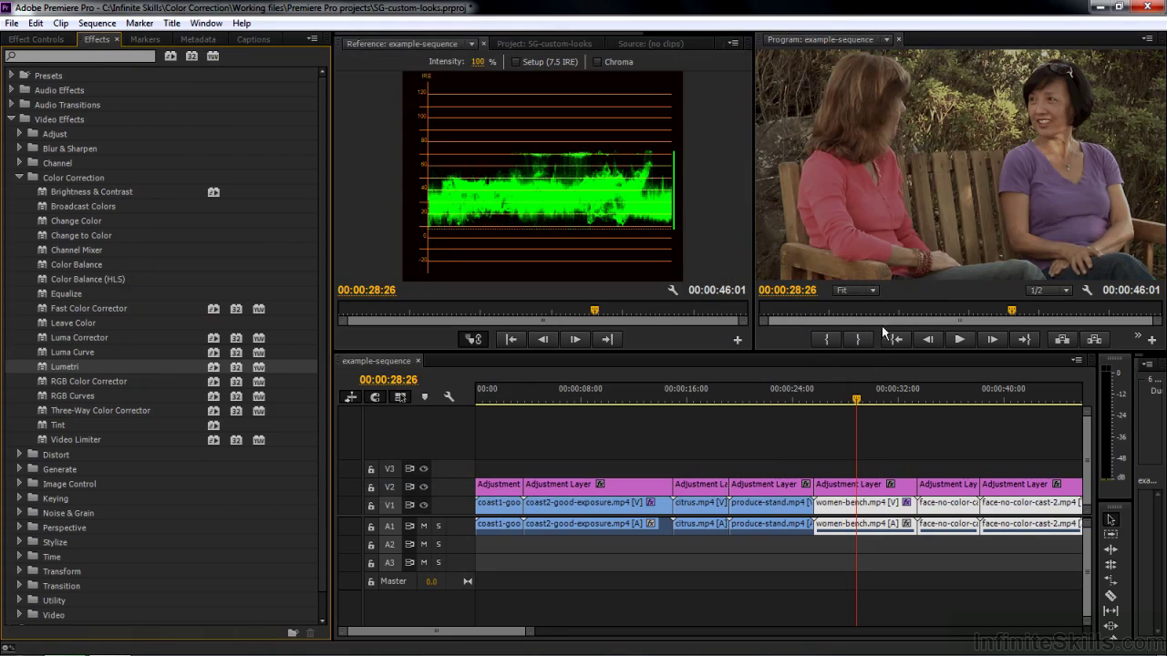
Add Lumetri to the adjustment layer with women.look from Look Examples > Custom, then review.
{"action": "left_click_drag", "start_coordinate": [857, 401], "coordinate": [1067, 490]}
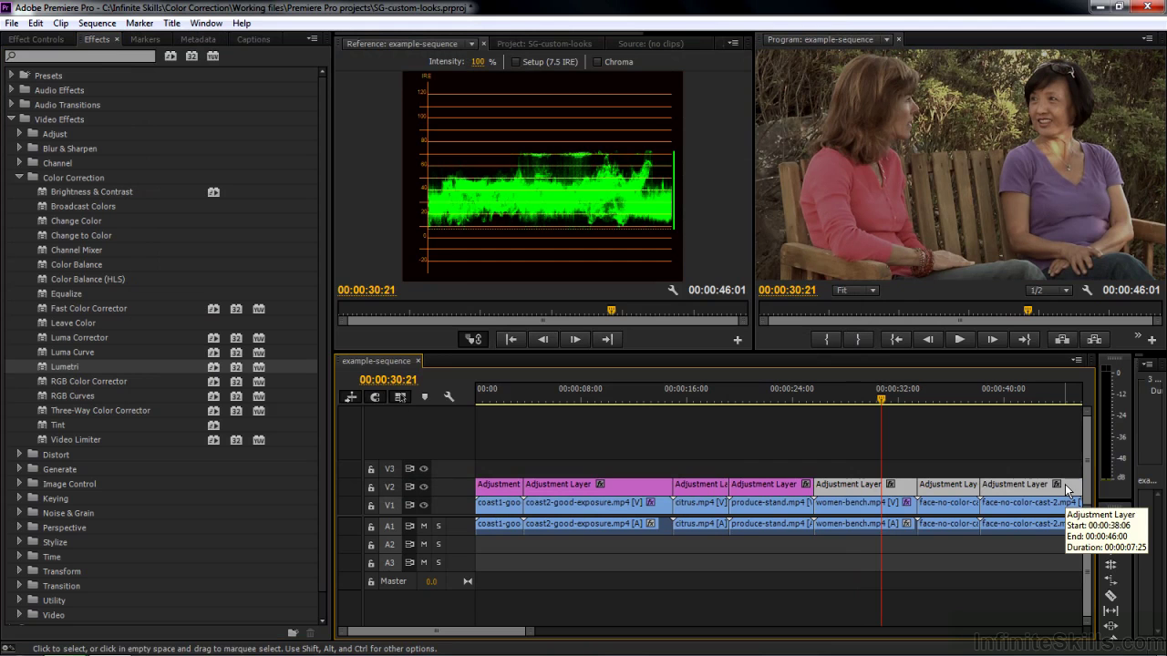
{"action": "left_click", "coordinate": [43, 371]}
{"action": "double_click", "coordinate": [40, 368]}
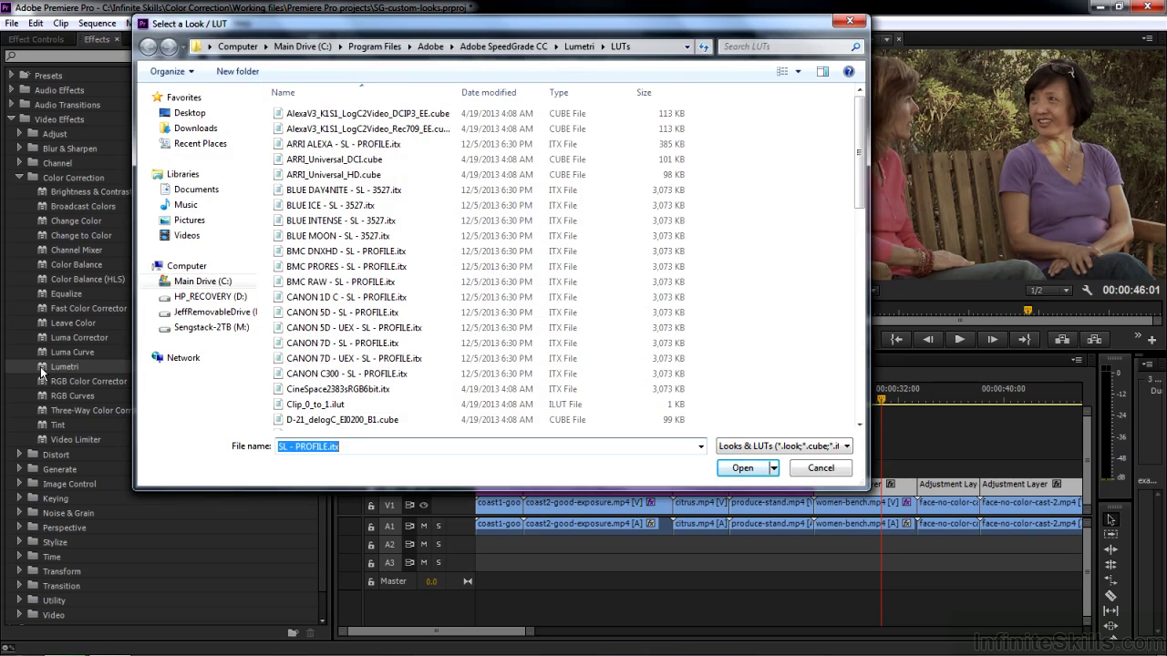
{"action": "left_click", "coordinate": [487, 46]}
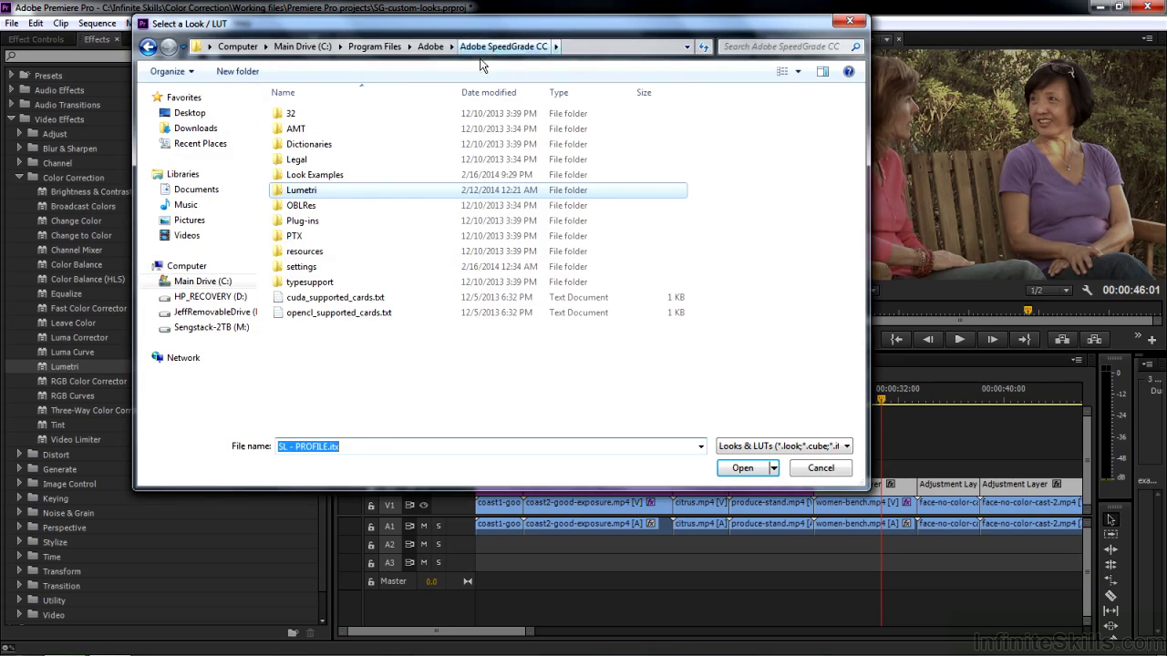
{"action": "double_click", "coordinate": [301, 177]}
{"action": "double_click", "coordinate": [303, 130]}
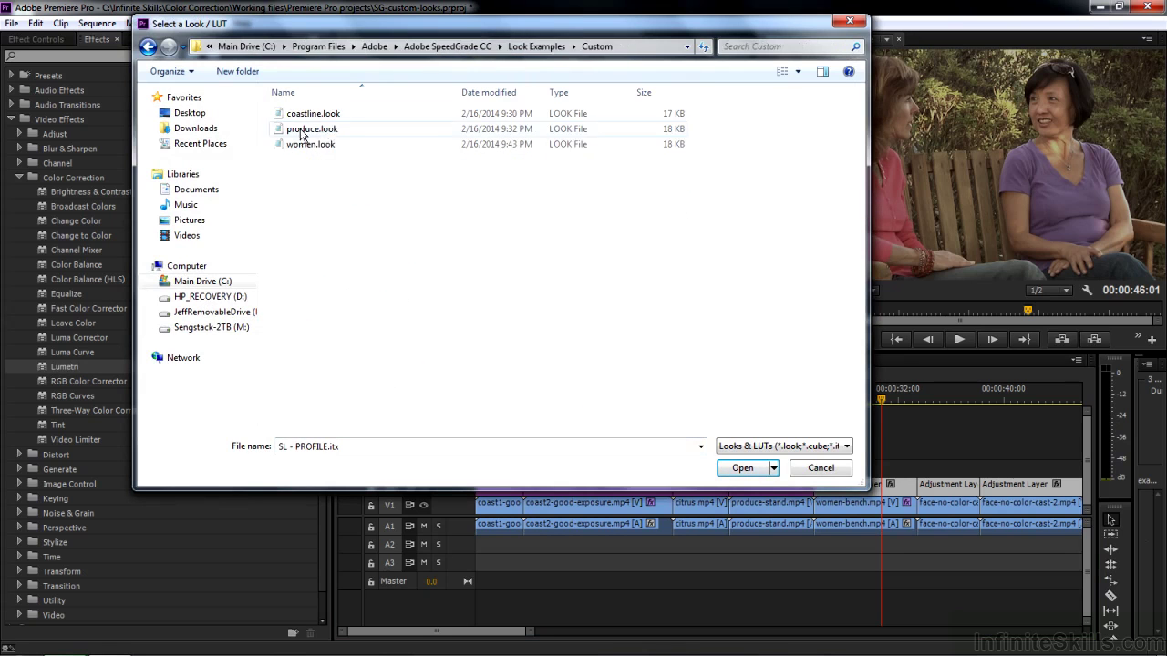
{"action": "left_click", "coordinate": [282, 145]}
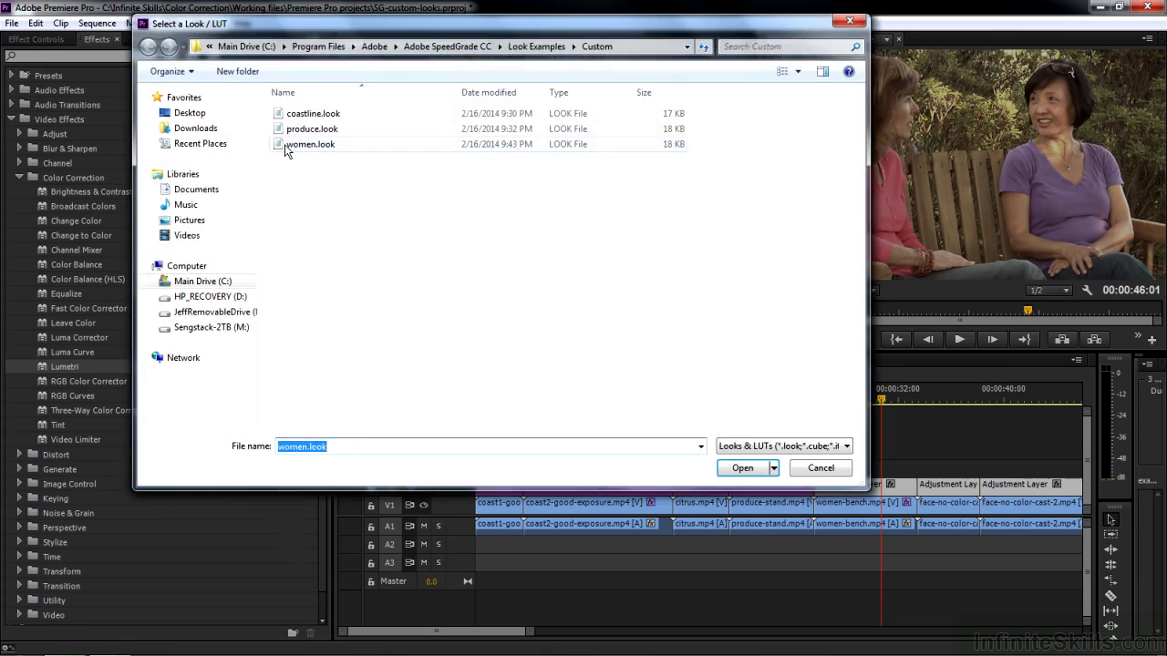
{"action": "double_click", "coordinate": [284, 145]}
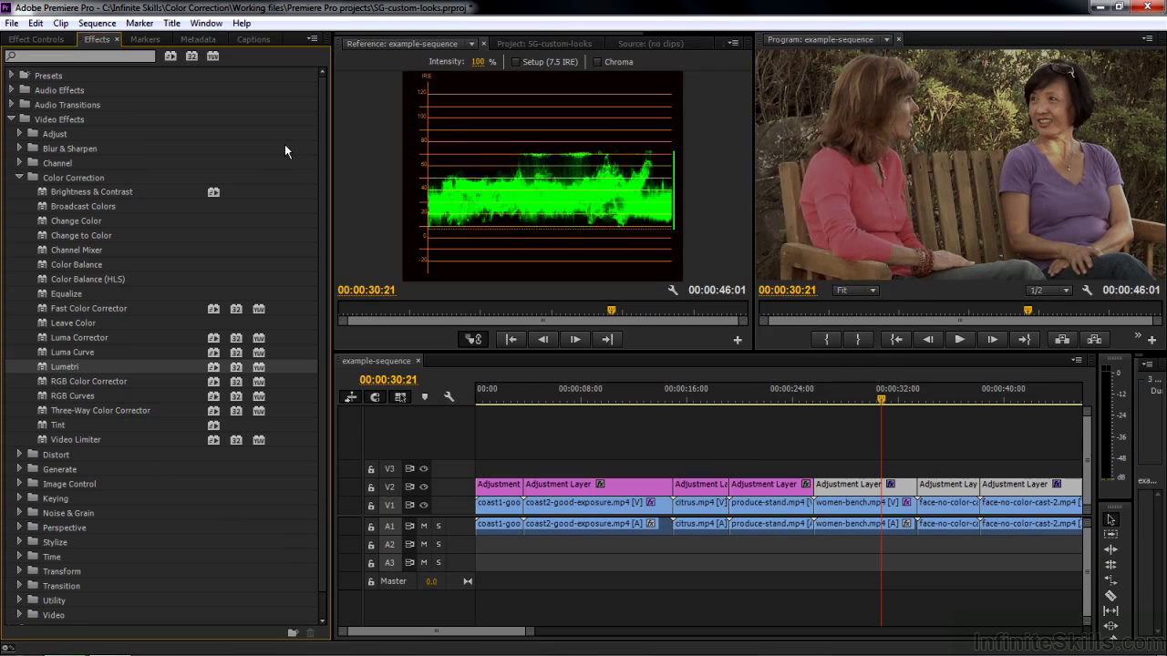
{"action": "left_click_drag", "start_coordinate": [881, 401], "coordinate": [839, 404]}
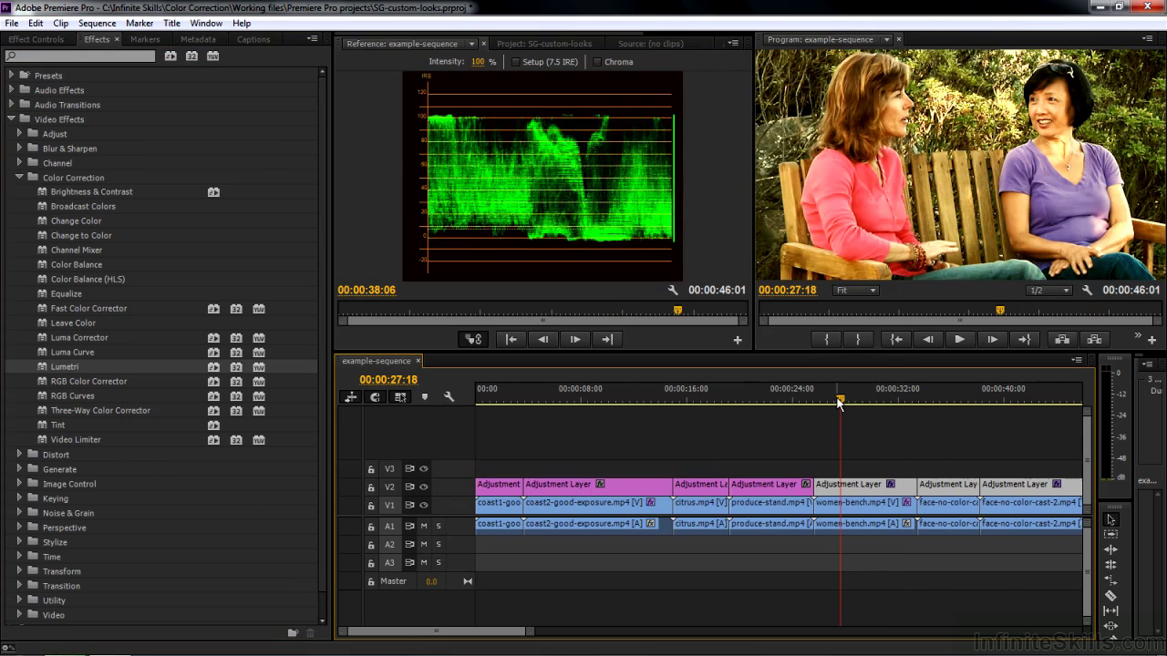